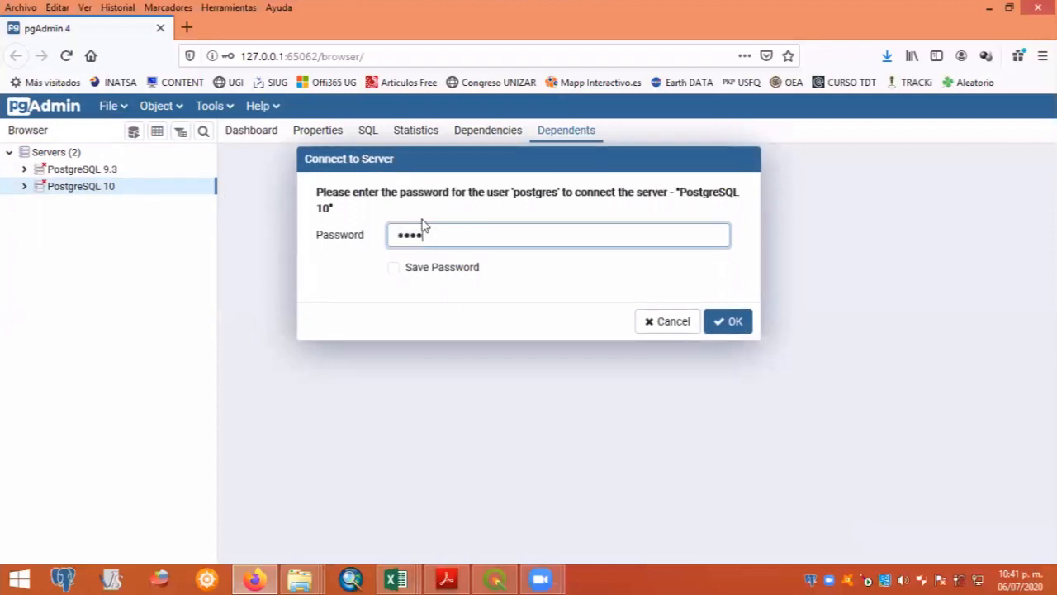
- Connect to the PostgreSQL 10 server and expand its Databases node, keeping the postgres database collapsed
{"action": "left_click", "coordinate": [731, 323]}
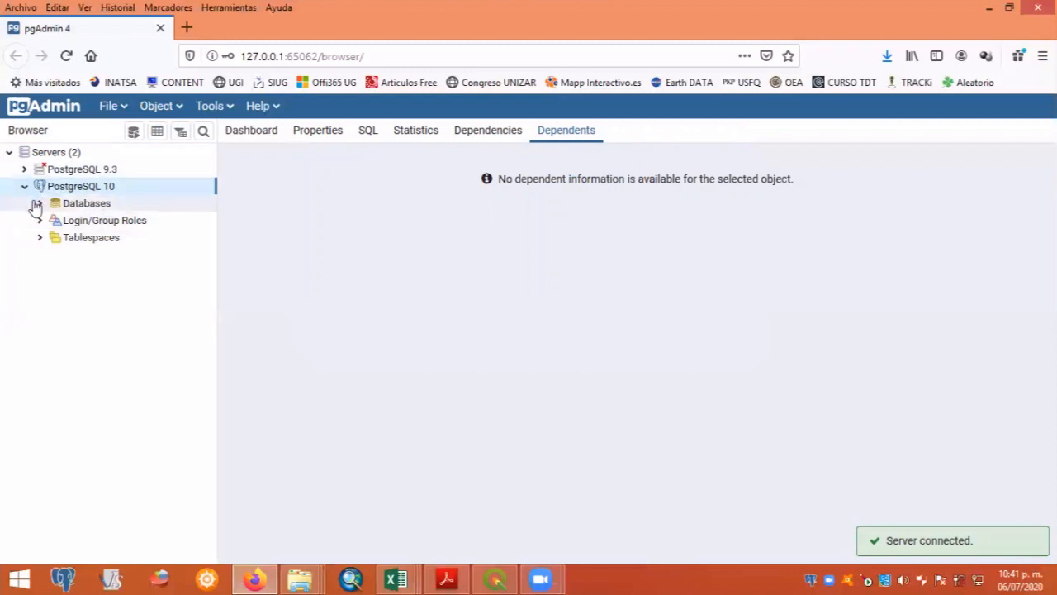
{"action": "left_click", "coordinate": [40, 205]}
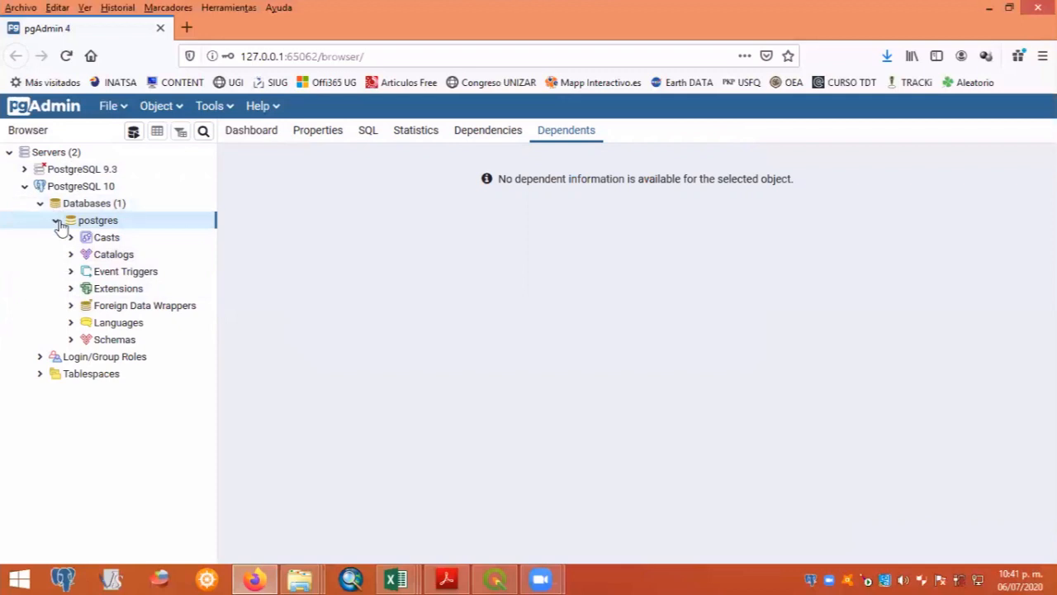
{"action": "left_click", "coordinate": [56, 222]}
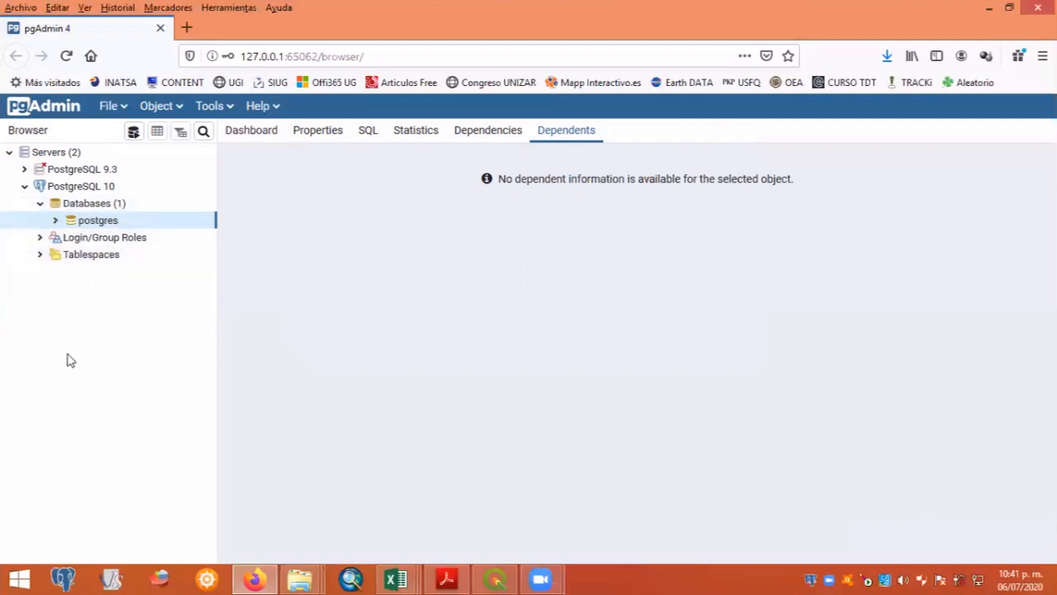
- Create a database named datos_geograficos on the PostgreSQL 10 server
{"action": "left_click", "coordinate": [97, 205]}
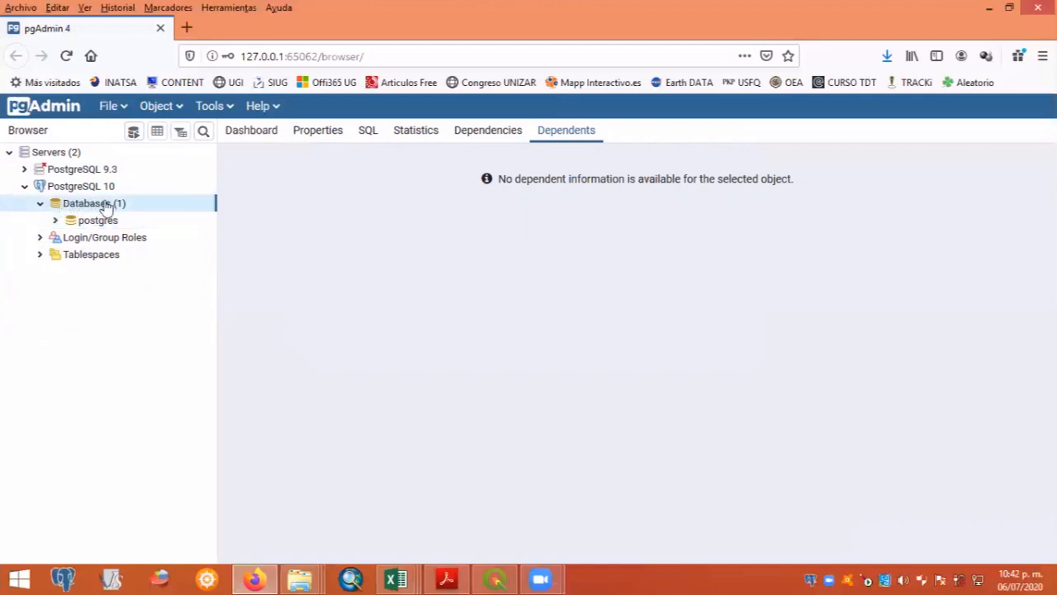
{"action": "right_click", "coordinate": [100, 209]}
{"action": "mouse_move", "coordinate": [167, 225]}
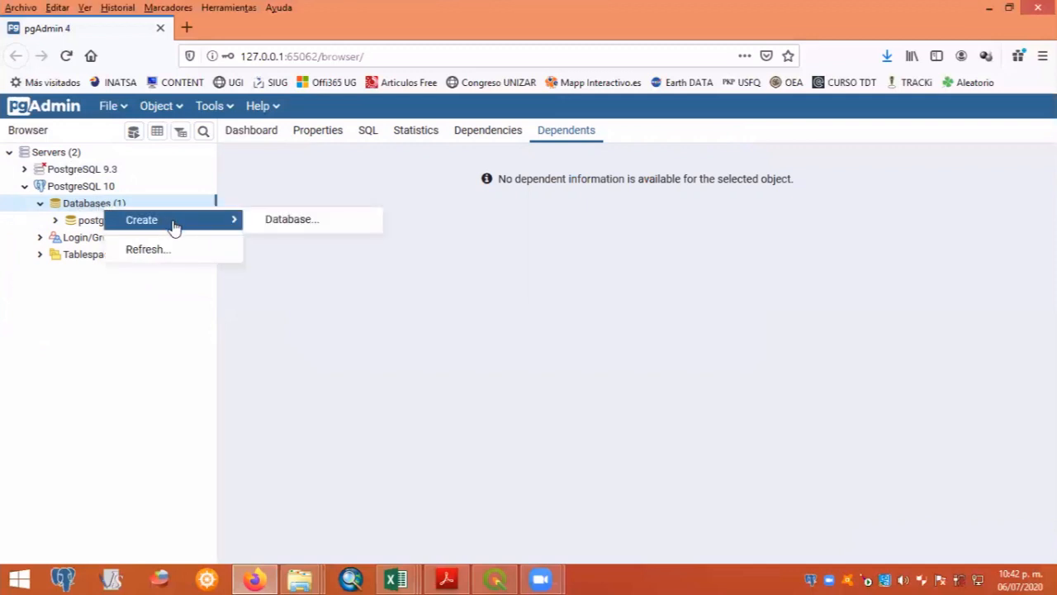
{"action": "left_click", "coordinate": [294, 223]}
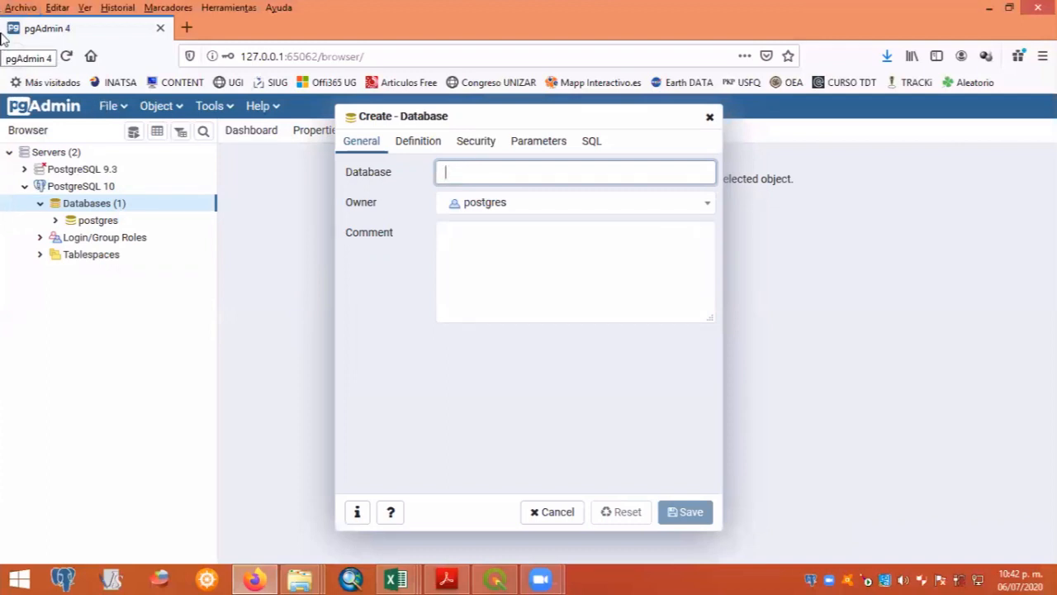
{"action": "type", "text": "tos"}
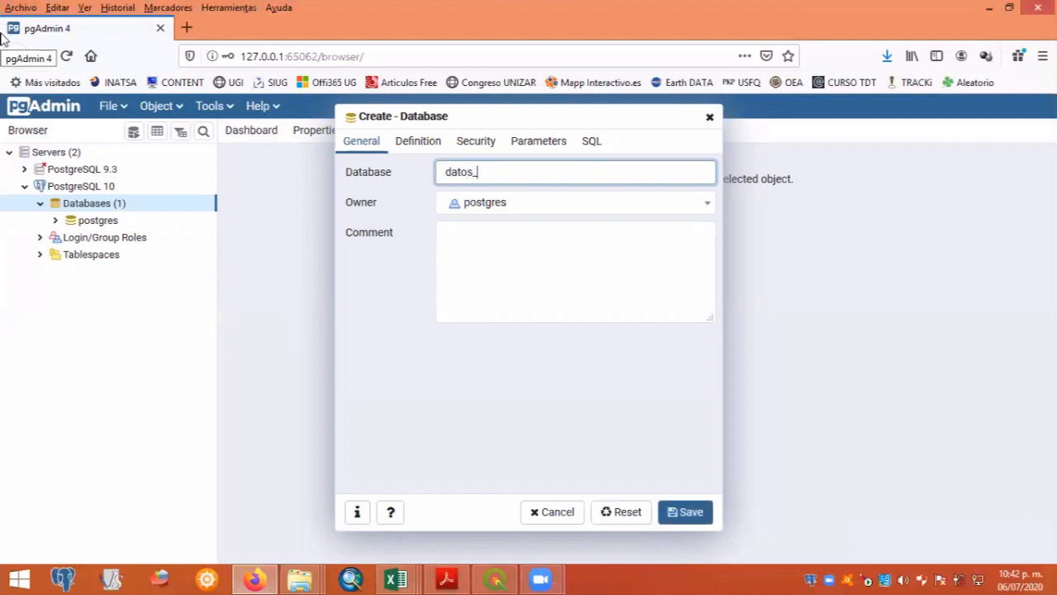
{"action": "type", "text": "_geograficos"}
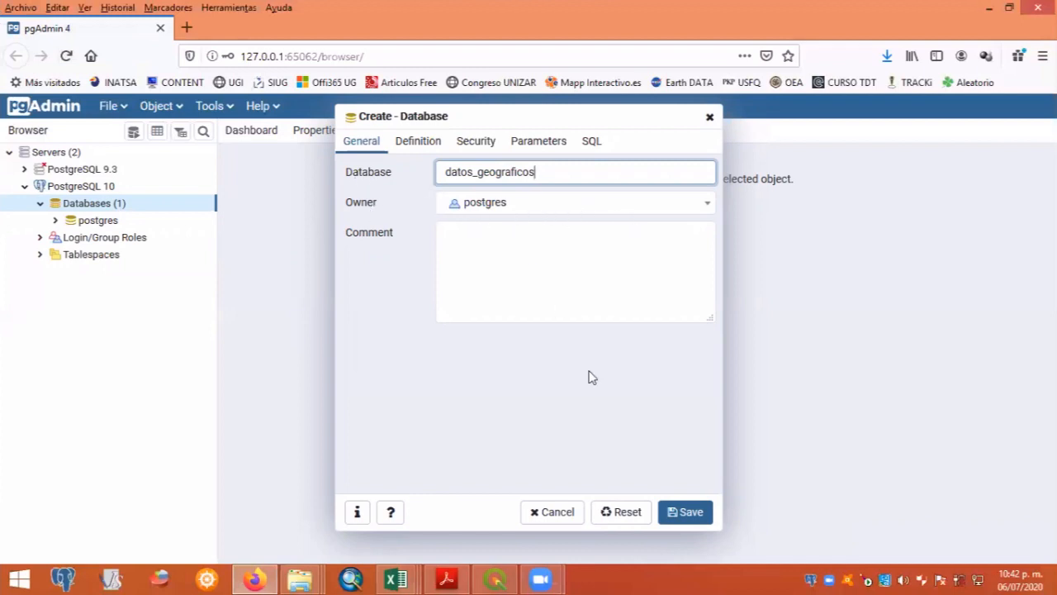
{"action": "left_click", "coordinate": [688, 514]}
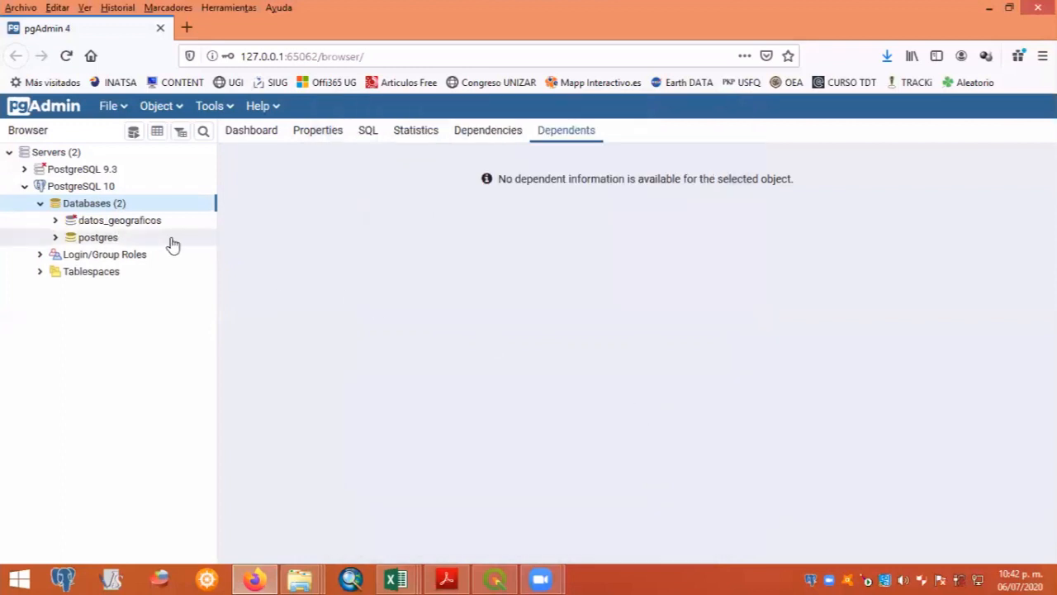
- Add the postgis extension to the datos_geograficos database
{"action": "left_click", "coordinate": [116, 223]}
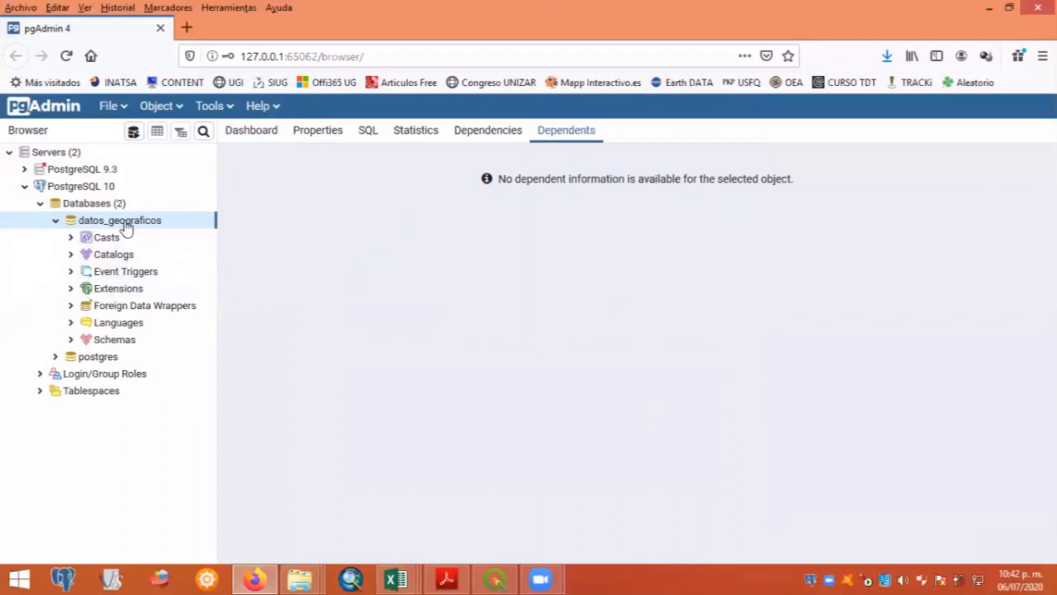
{"action": "left_click", "coordinate": [70, 271]}
{"action": "left_click", "coordinate": [109, 291]}
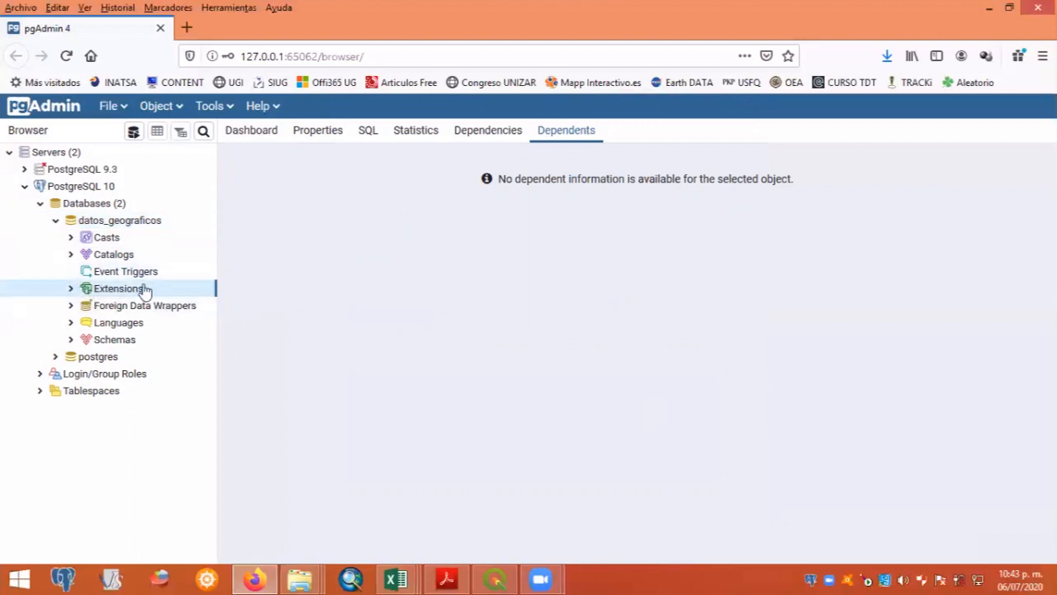
{"action": "right_click", "coordinate": [148, 294]}
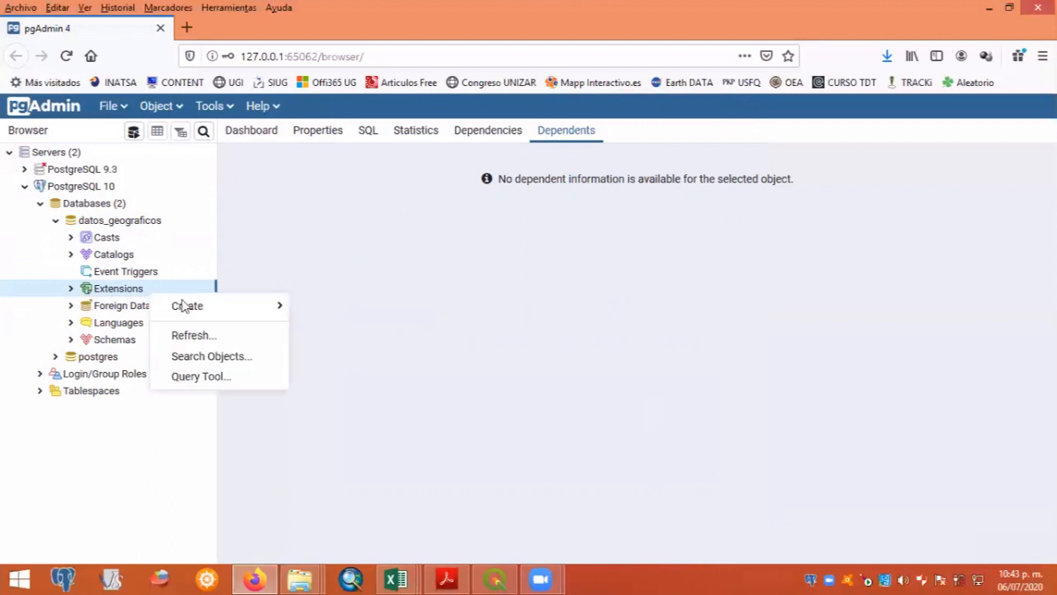
{"action": "mouse_move", "coordinate": [205, 306]}
{"action": "left_click", "coordinate": [321, 307]}
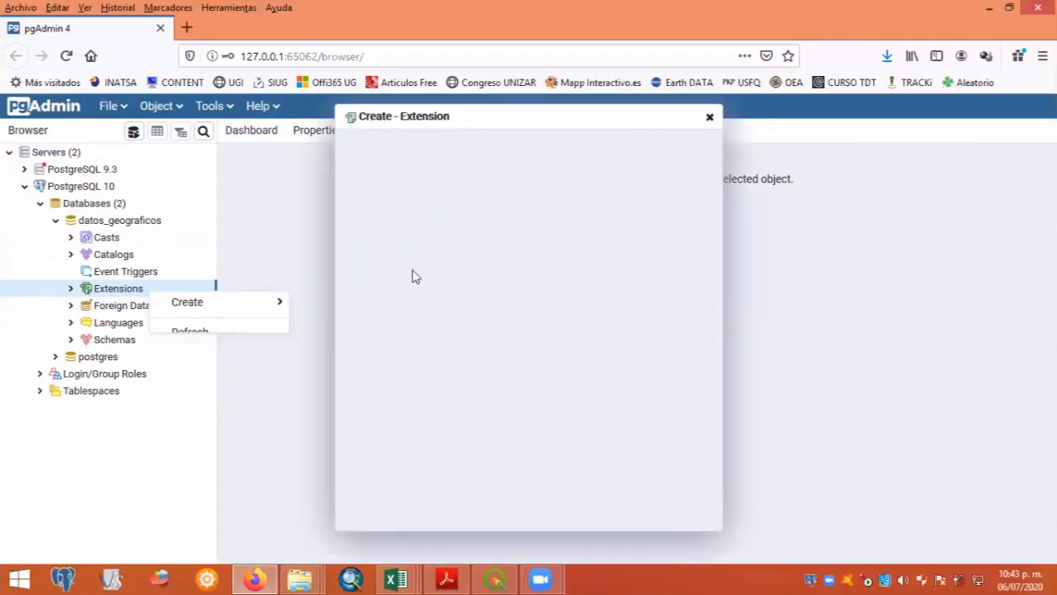
{"action": "left_click", "coordinate": [465, 175]}
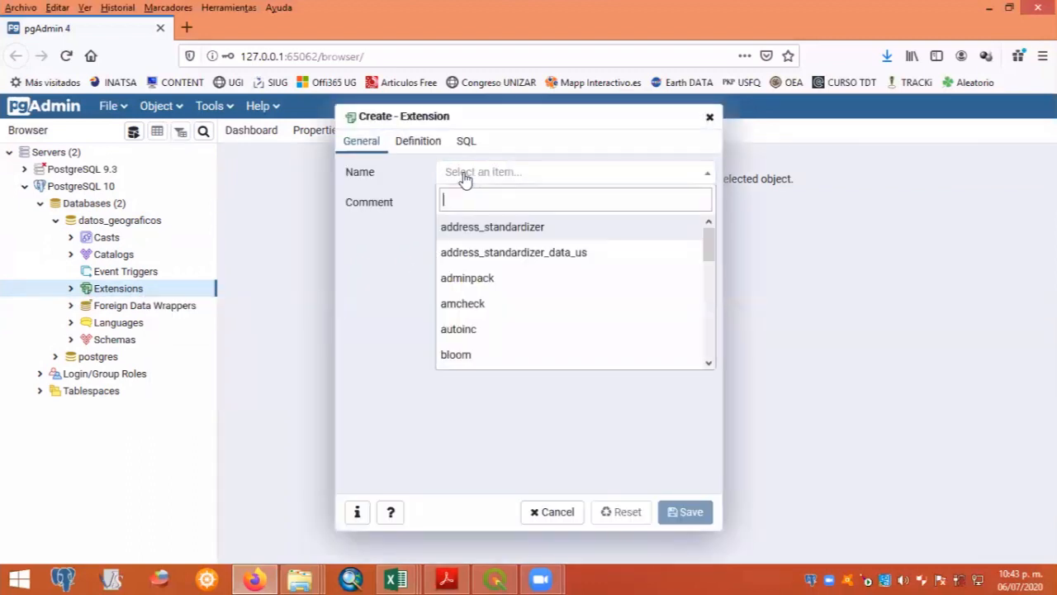
{"action": "type", "text": "postgis"}
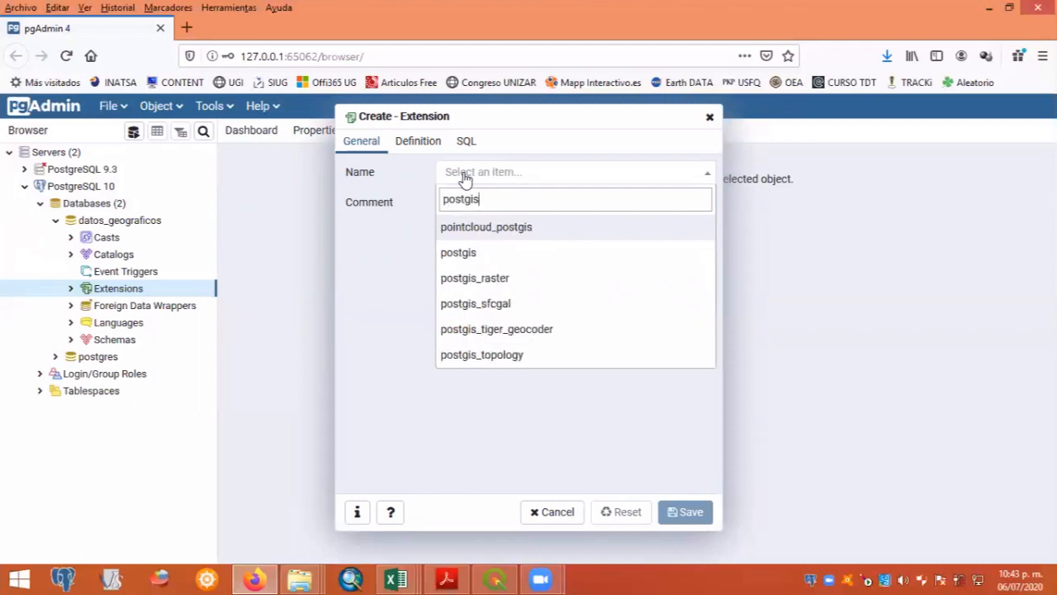
{"action": "left_click", "coordinate": [468, 253]}
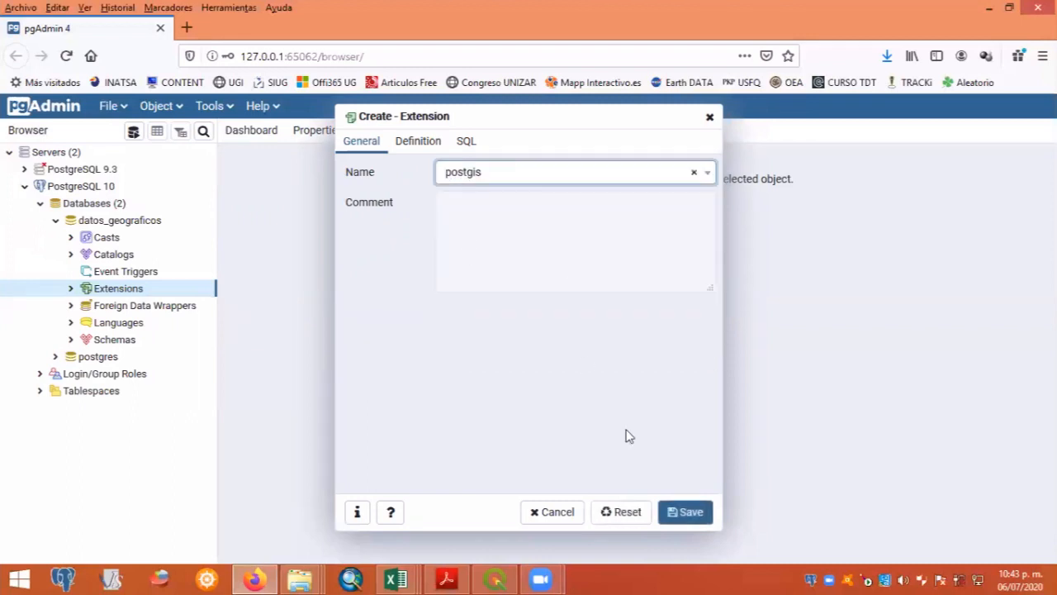
{"action": "left_click", "coordinate": [684, 515]}
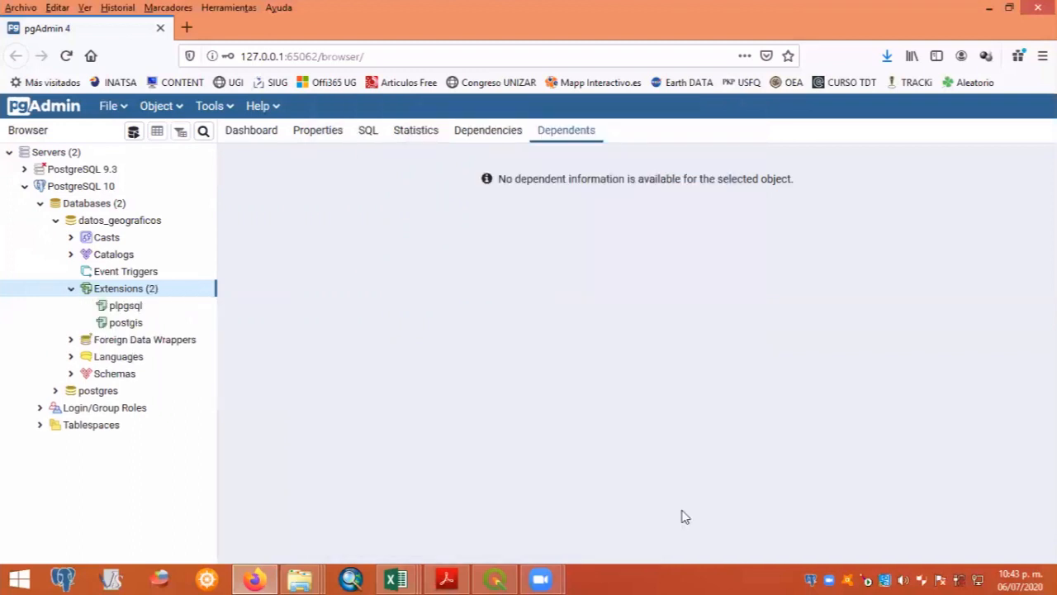
- Refresh the datos_geograficos database, collapse its Extensions node and select the database again
{"action": "left_click", "coordinate": [124, 221]}
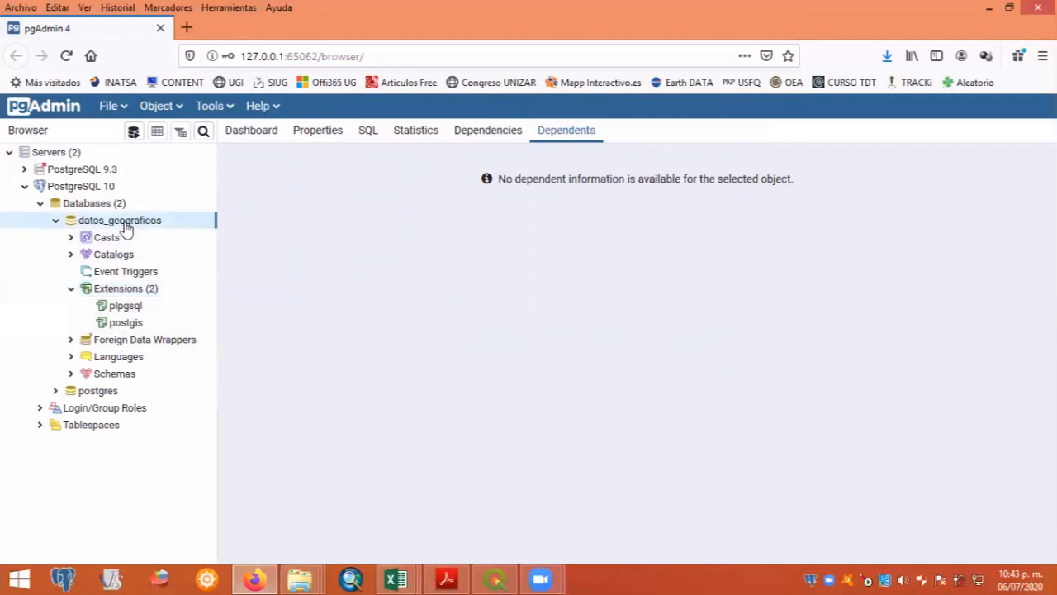
{"action": "right_click", "coordinate": [124, 222]}
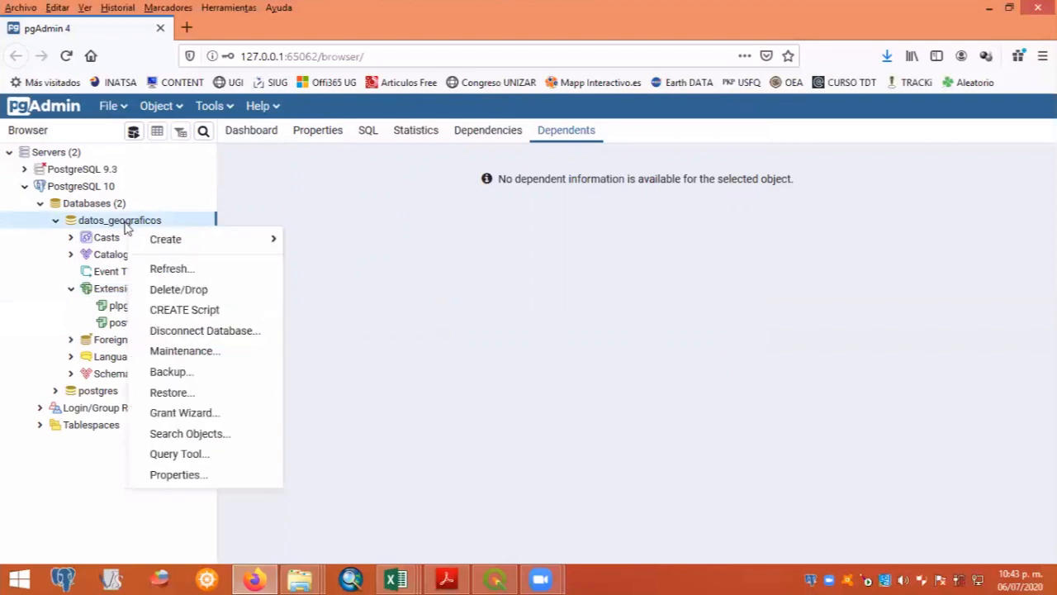
{"action": "left_click", "coordinate": [172, 275]}
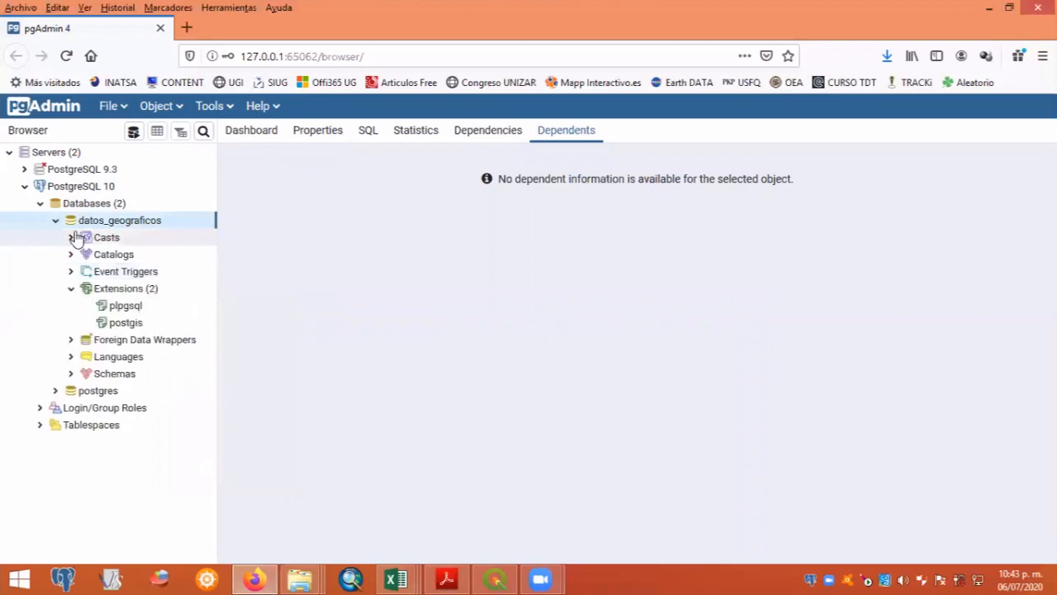
{"action": "left_click", "coordinate": [71, 289]}
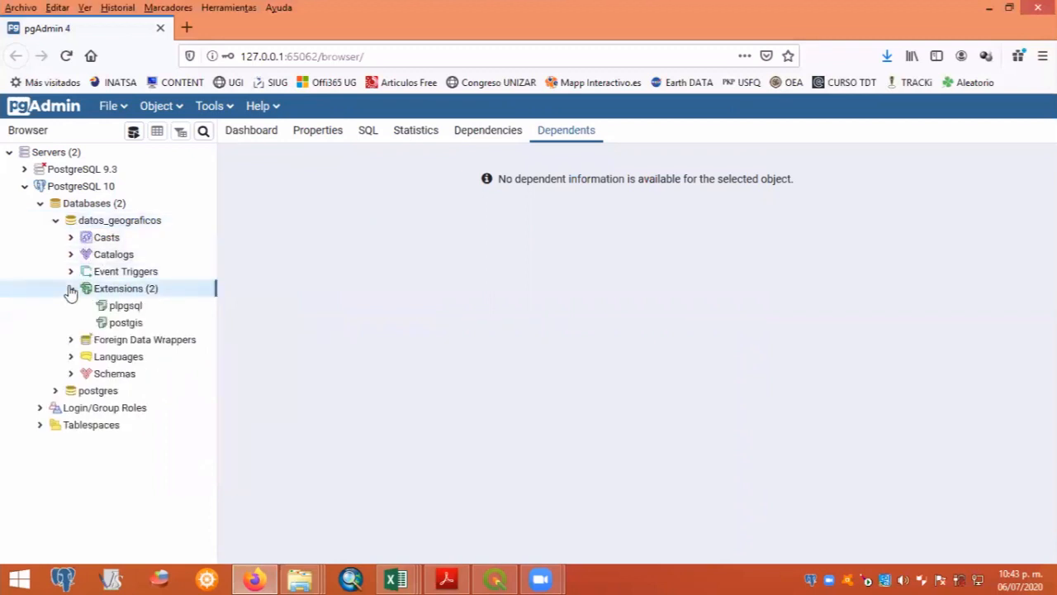
{"action": "left_click", "coordinate": [96, 223]}
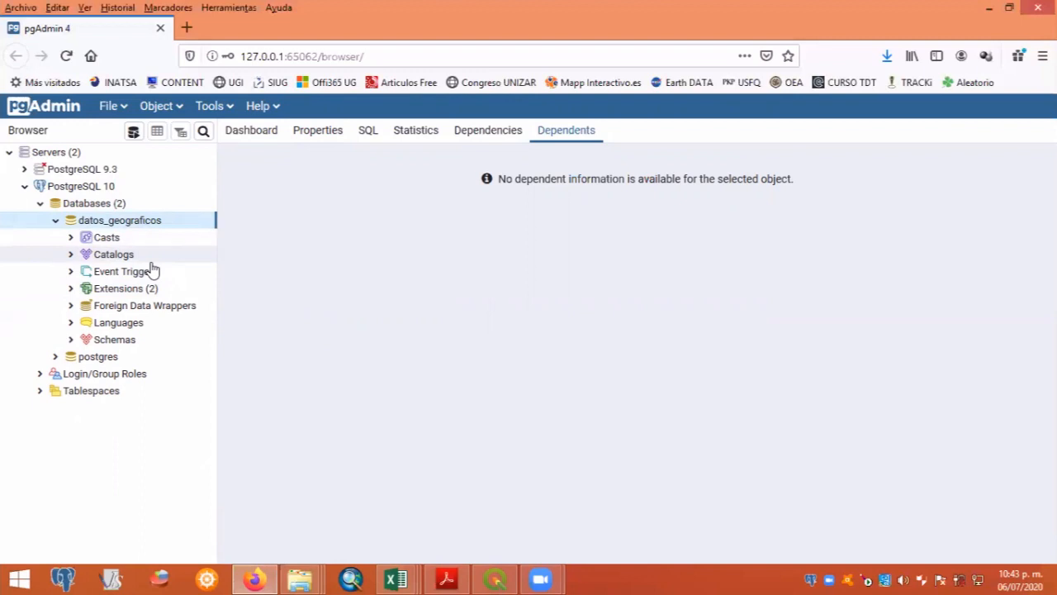
- Find and launch the PostGIS Bundle 3 Shapefile and DBF Loader Exporter for PostgreSQL x64 10 and reposition its window
{"action": "key", "text": "super"}
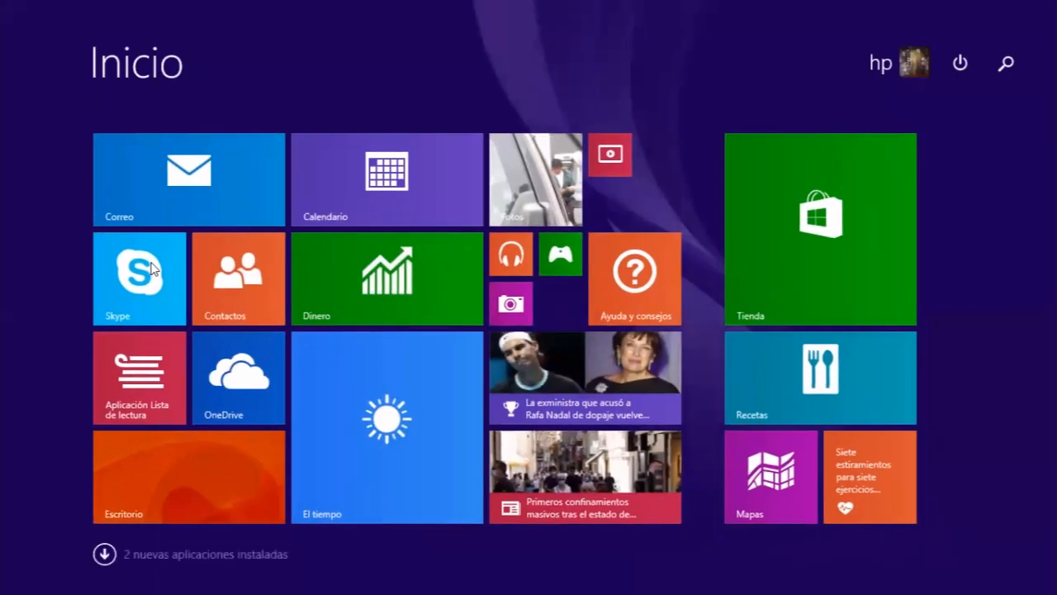
{"action": "key", "text": "super+s"}
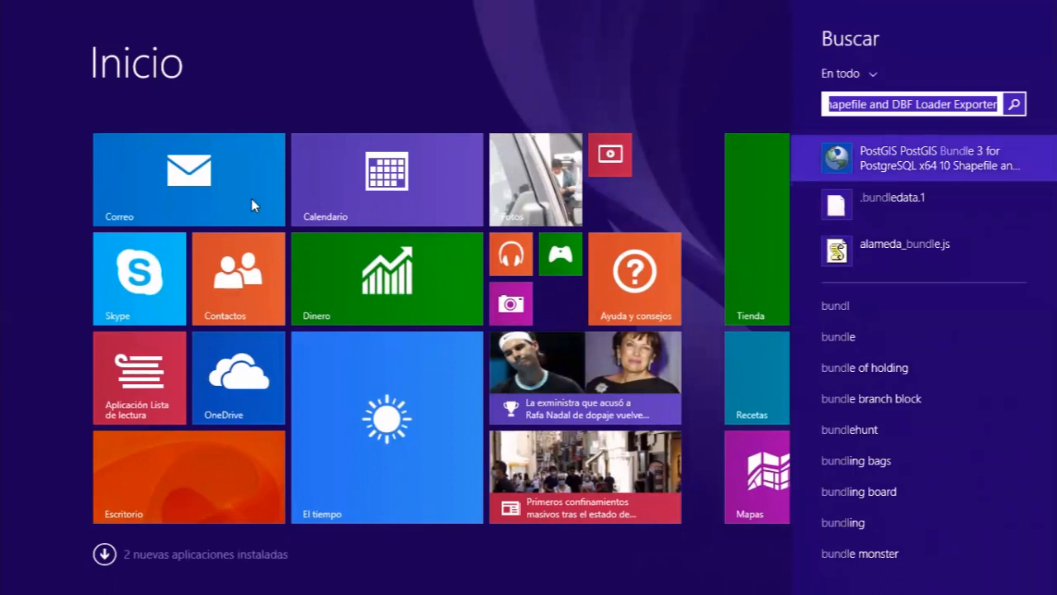
{"action": "left_click", "coordinate": [885, 164]}
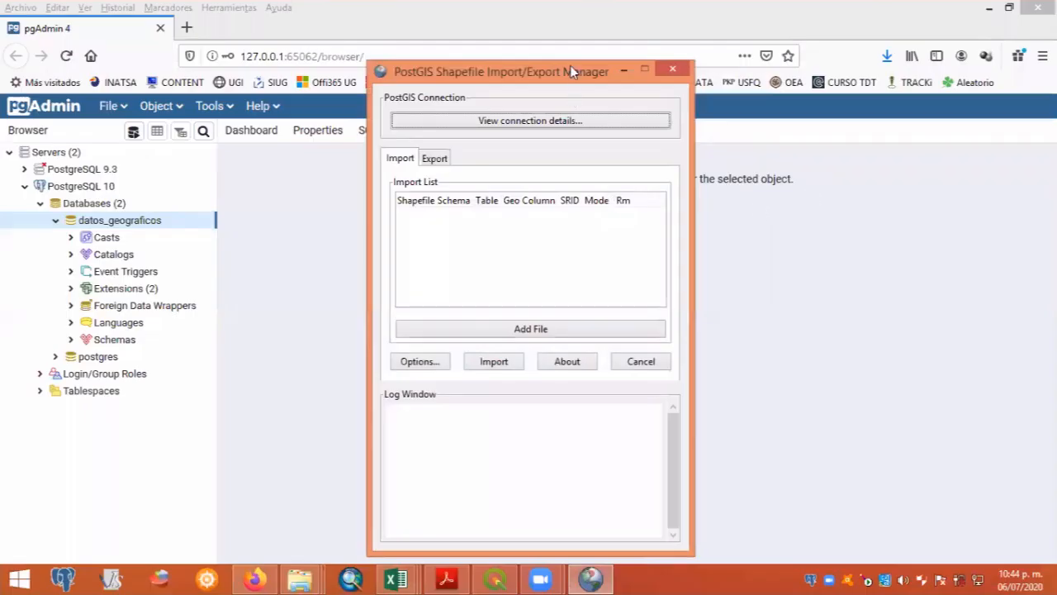
{"action": "left_click_drag", "start_coordinate": [570, 72], "coordinate": [563, 53]}
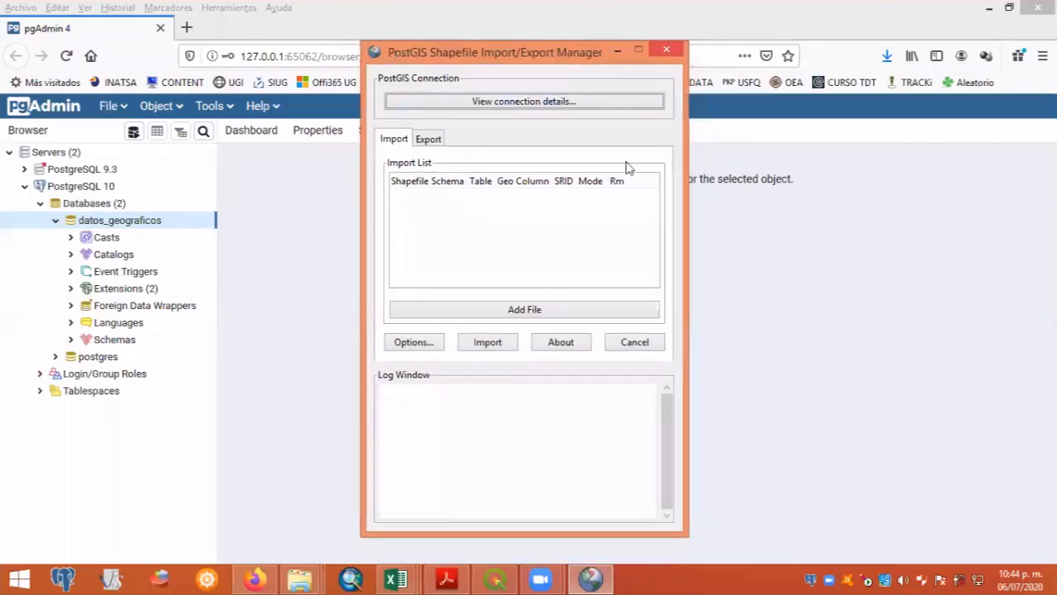
{"action": "left_click_drag", "start_coordinate": [479, 60], "coordinate": [521, 56]}
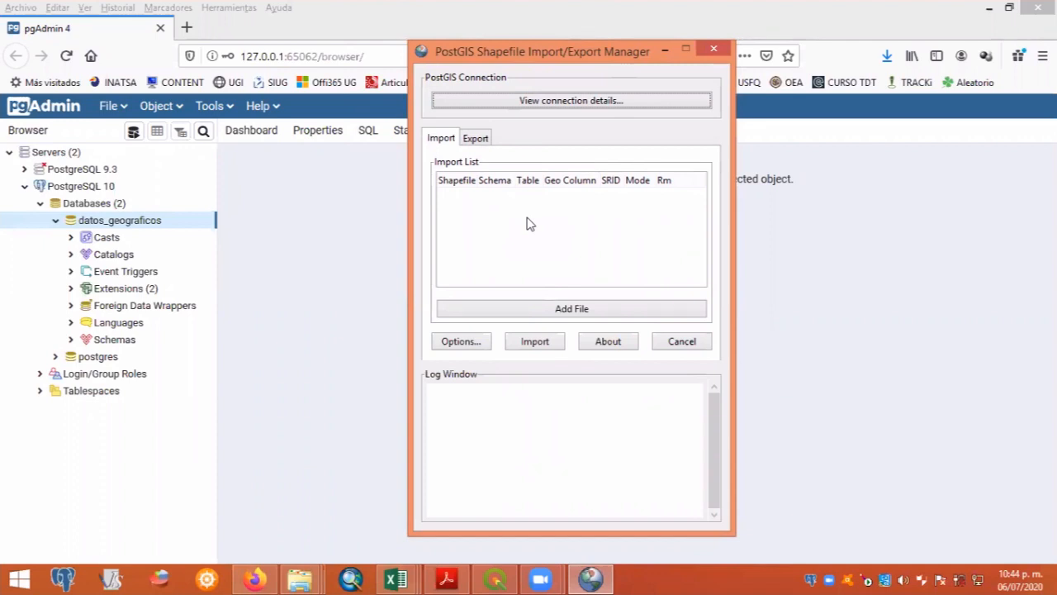
- Connect the shapefile manager as postgres with the account password to localhost, port 5433, database datos_geograficos
{"action": "left_click", "coordinate": [570, 100]}
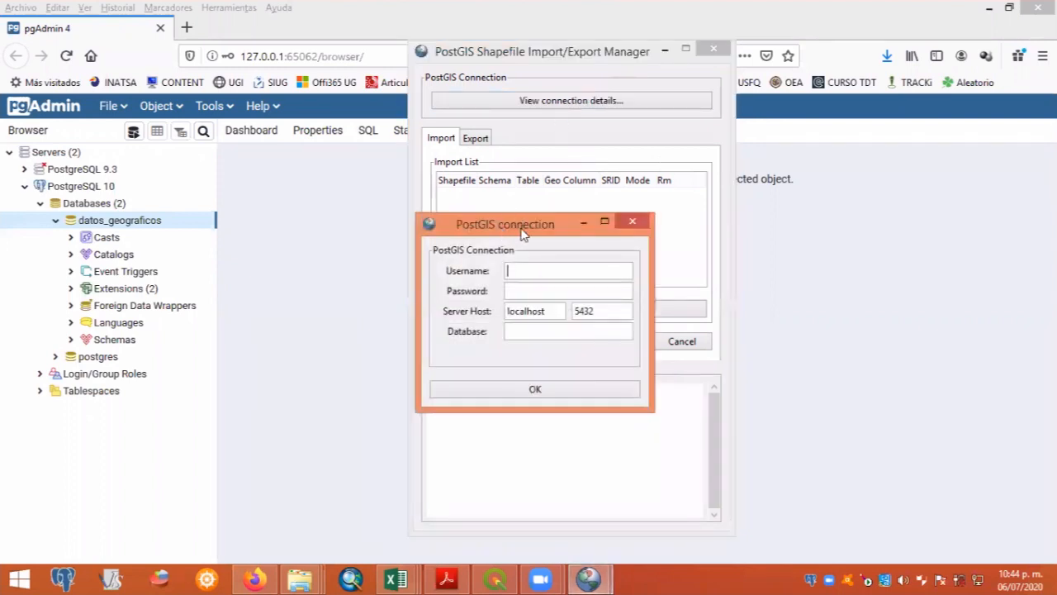
{"action": "left_click_drag", "start_coordinate": [521, 231], "coordinate": [570, 231]}
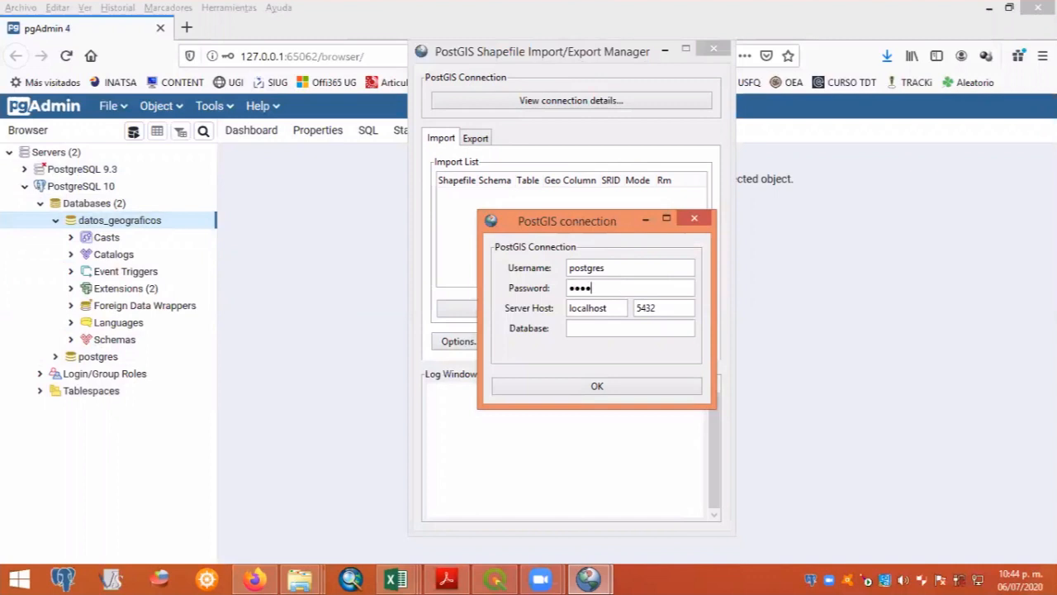
{"action": "left_click", "coordinate": [593, 308]}
{"action": "type", "text": "3"}
{"action": "left_click", "coordinate": [602, 330]}
{"action": "type", "text": "datos_geograficos"}
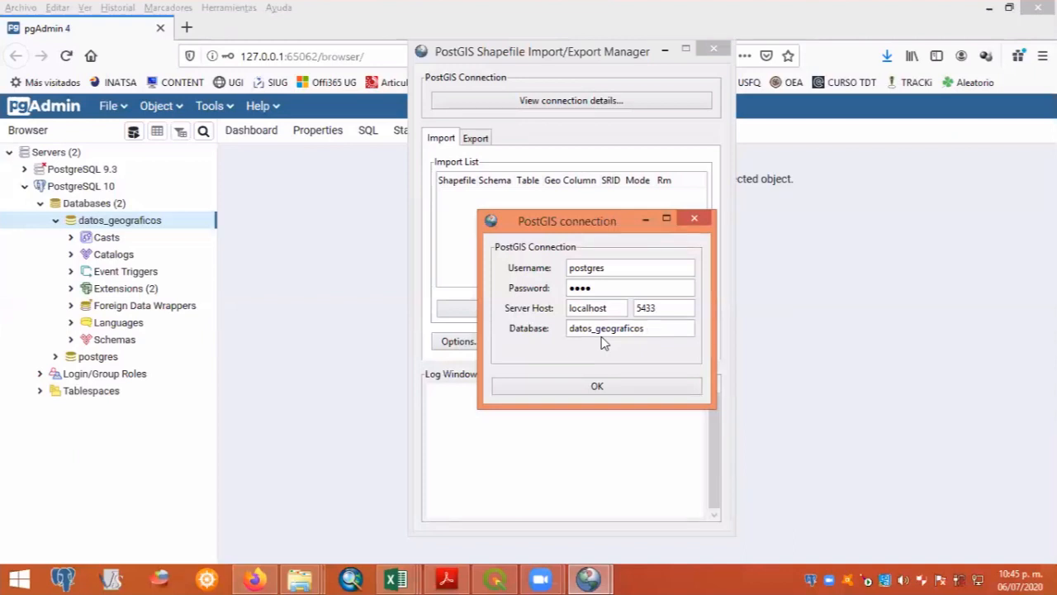
{"action": "left_click", "coordinate": [597, 387]}
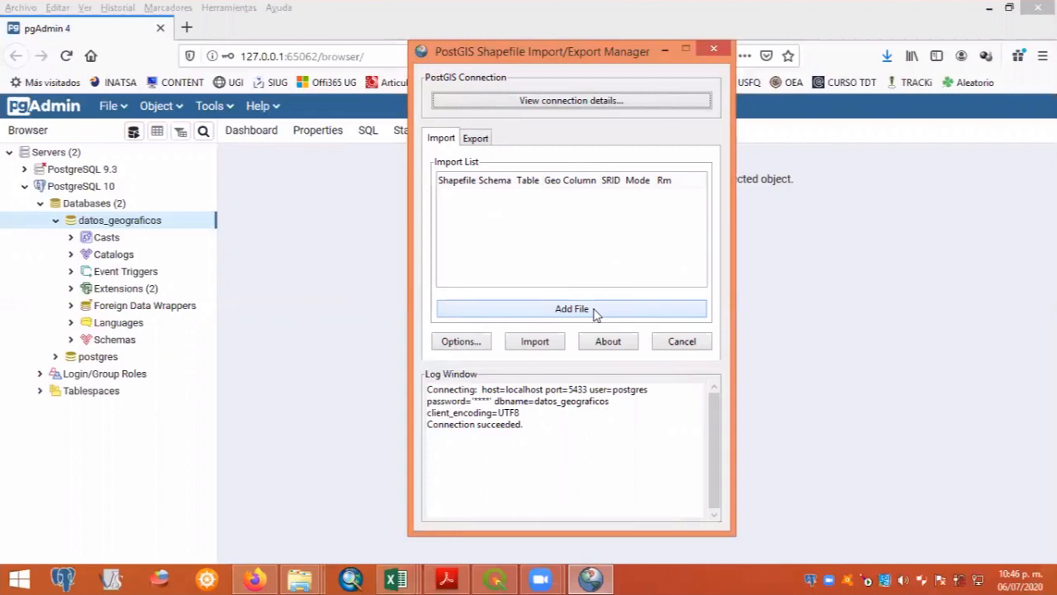
- Add areas_protegidas.shp from the IG_vectorial folder to the import list
{"action": "left_click", "coordinate": [567, 312]}
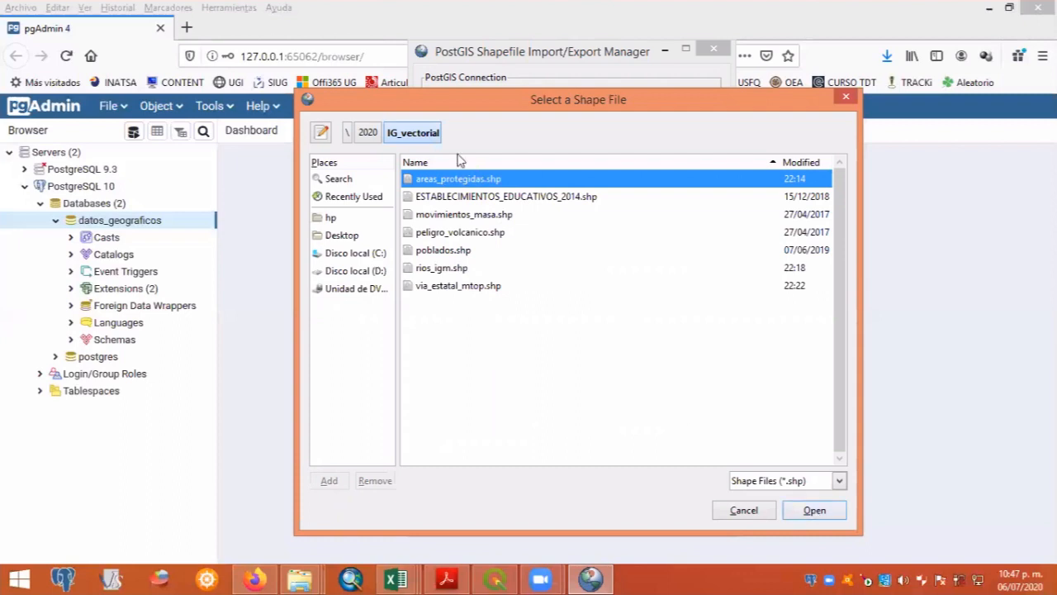
{"action": "left_click", "coordinate": [816, 513]}
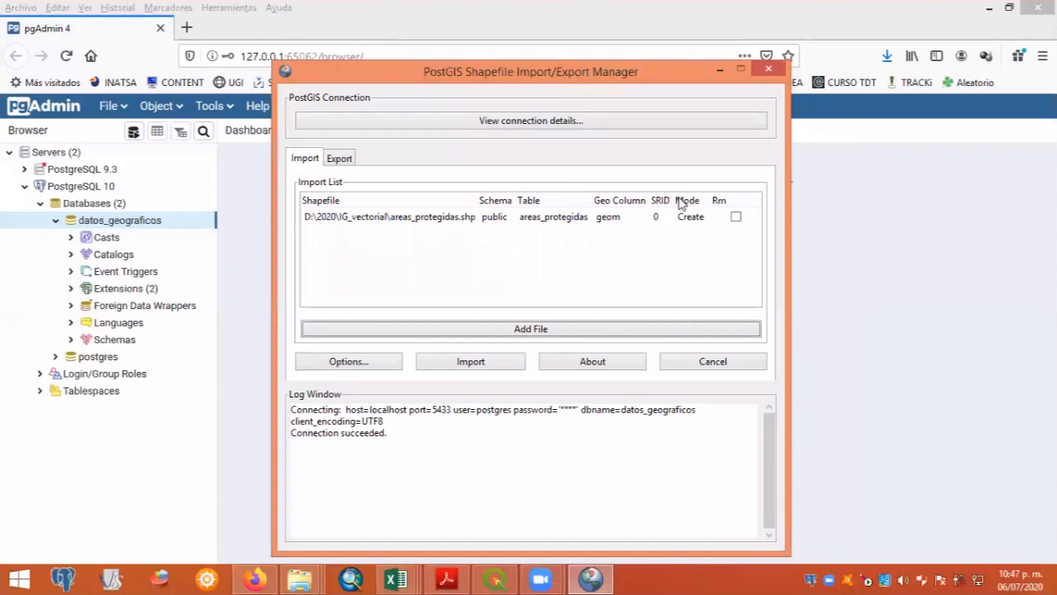
- Set the SRID of the areas_protegidas shapefile in the import list to 32717
{"action": "left_click_drag", "start_coordinate": [670, 201], "coordinate": [678, 200]}
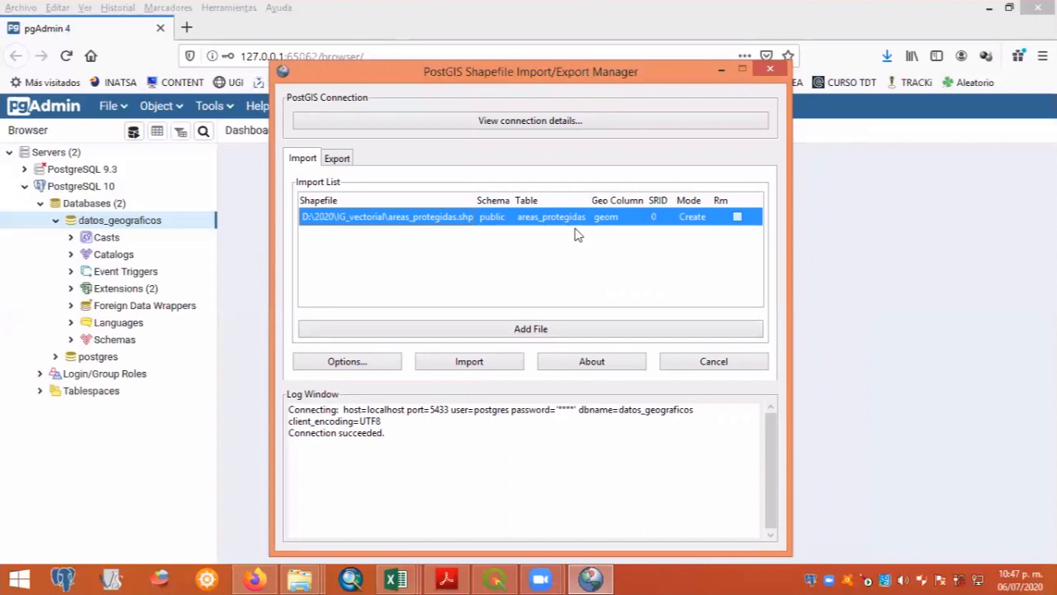
{"action": "left_click", "coordinate": [657, 221]}
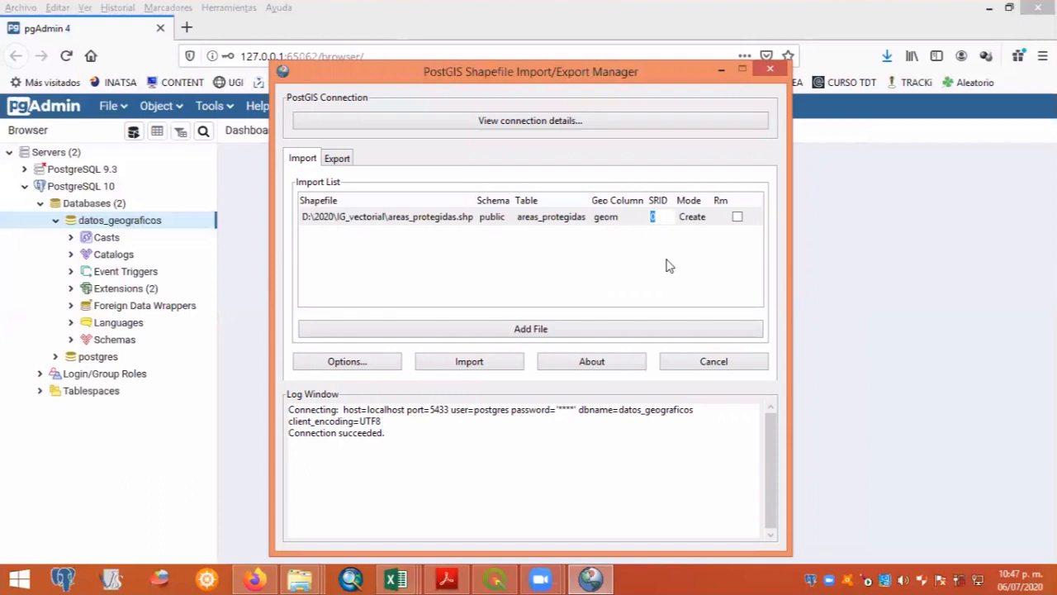
{"action": "type", "text": "32717"}
{"action": "key", "text": "Return"}
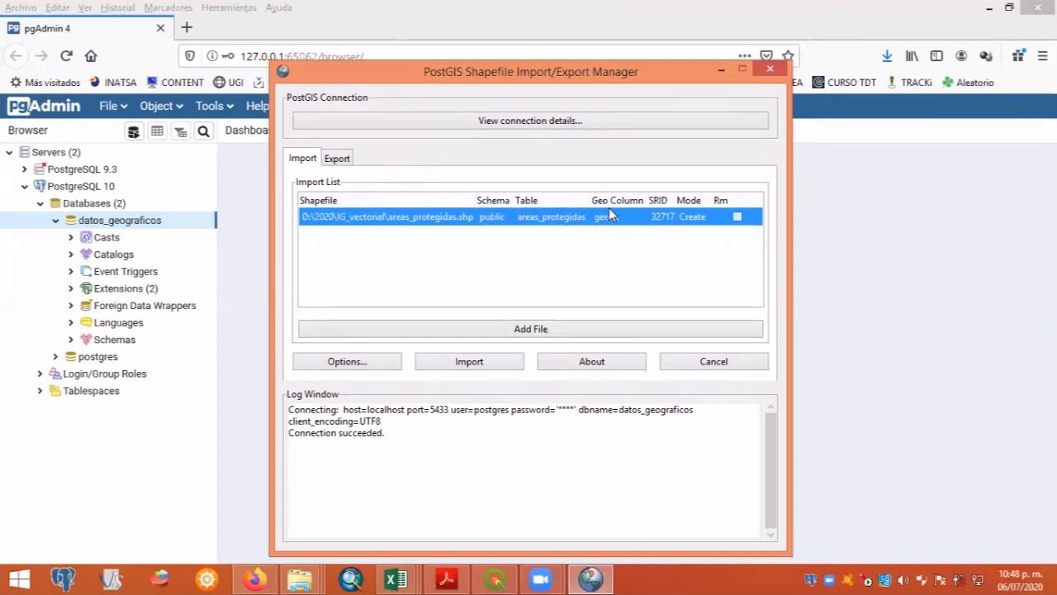
- Rename the destination table of the areas_protegidas shapefile to areas_protegidas_p
{"action": "left_click", "coordinate": [533, 218]}
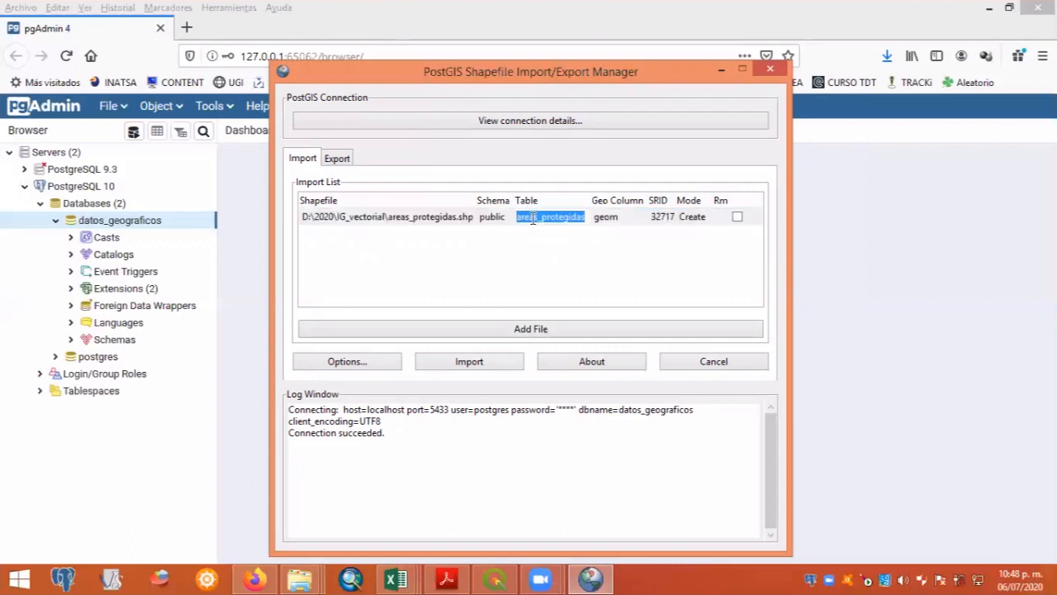
{"action": "left_click", "coordinate": [533, 218]}
{"action": "key", "text": "Left"}
{"action": "key", "text": "Left"}
{"action": "key", "text": "Left"}
{"action": "key", "text": "Left"}
{"action": "key", "text": "End"}
{"action": "type", "text": "_p"}
{"action": "key", "text": "Home"}
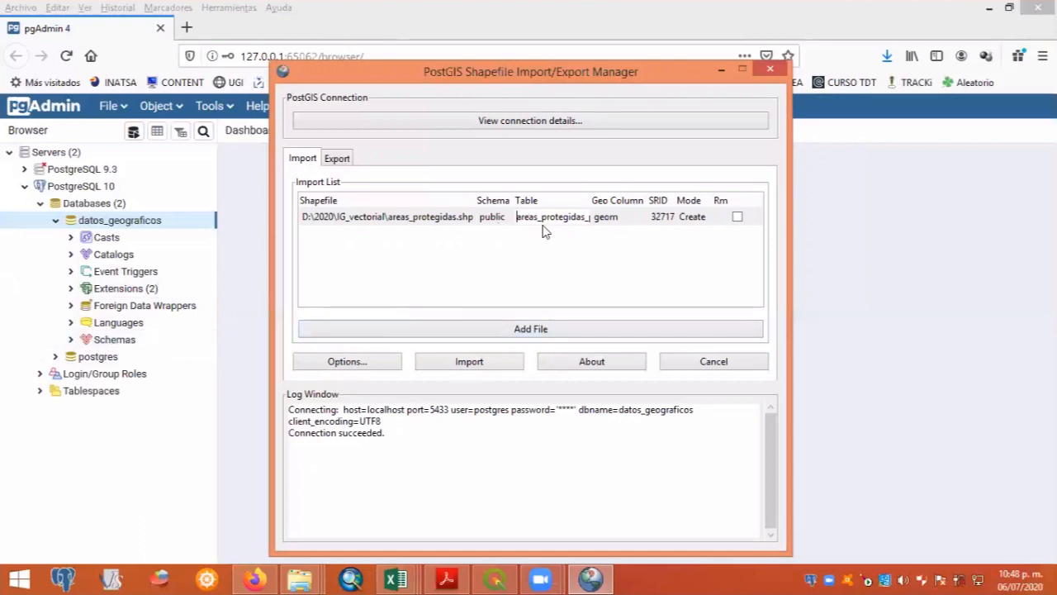
{"action": "left_click", "coordinate": [568, 255]}
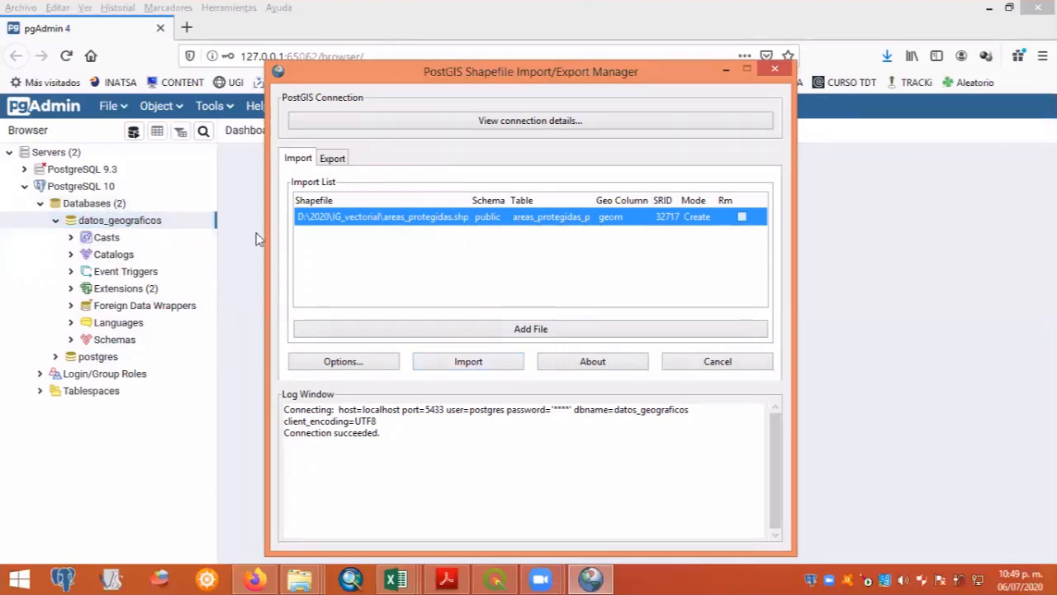
- Import the areas_protegidas shapefile into the database and remove its entry from the import list
{"action": "left_click", "coordinate": [467, 363]}
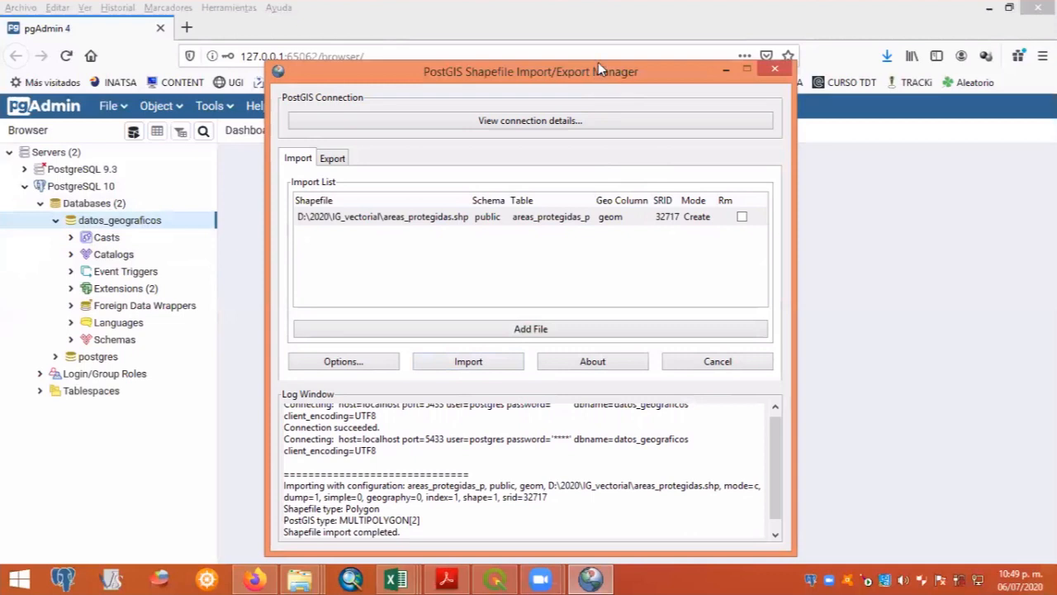
{"action": "left_click_drag", "start_coordinate": [598, 65], "coordinate": [609, 35]}
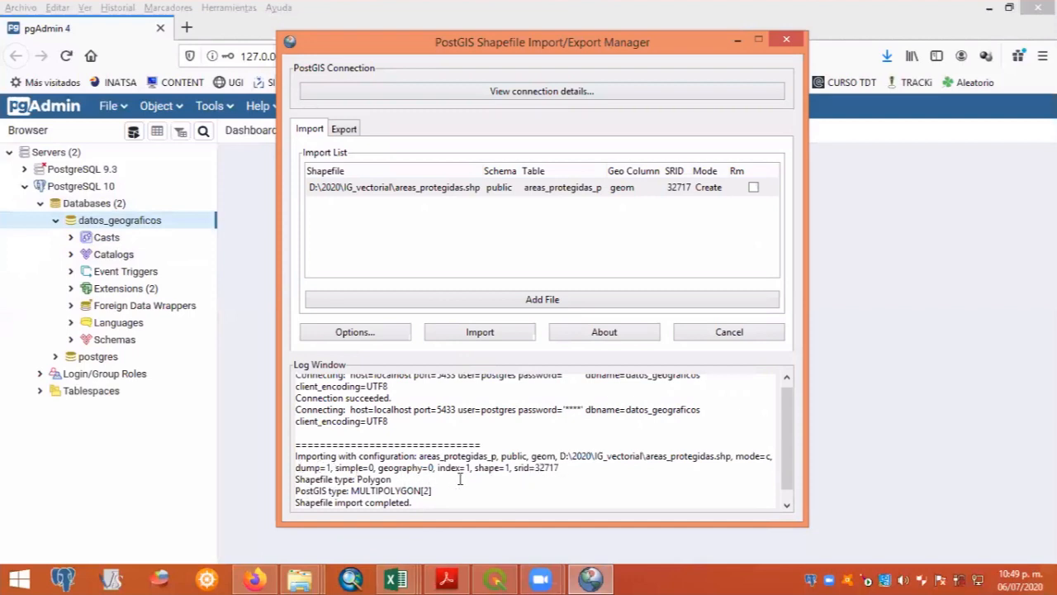
{"action": "left_click", "coordinate": [498, 190]}
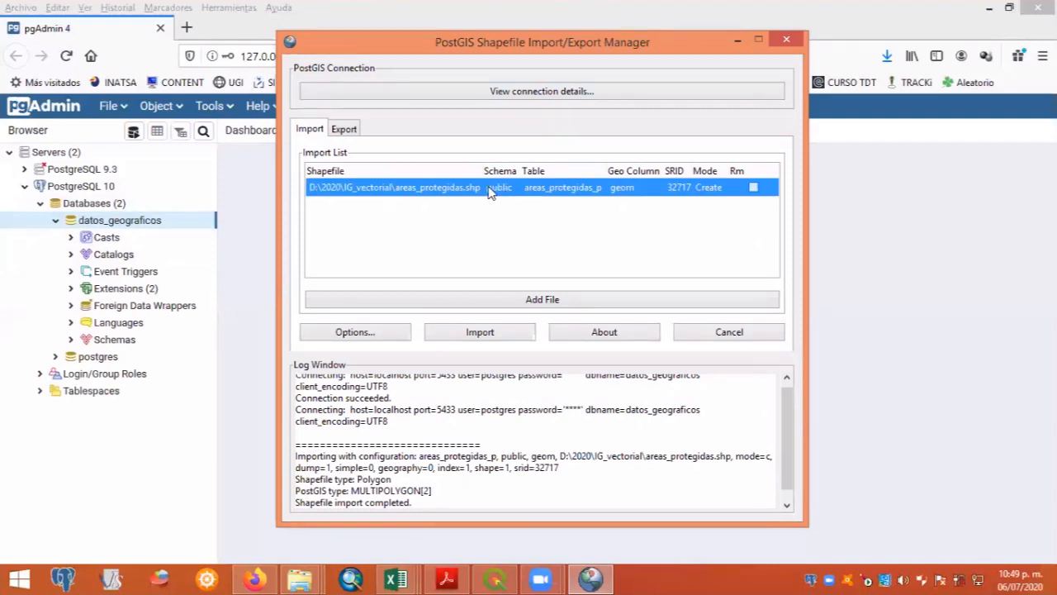
{"action": "left_click", "coordinate": [756, 189]}
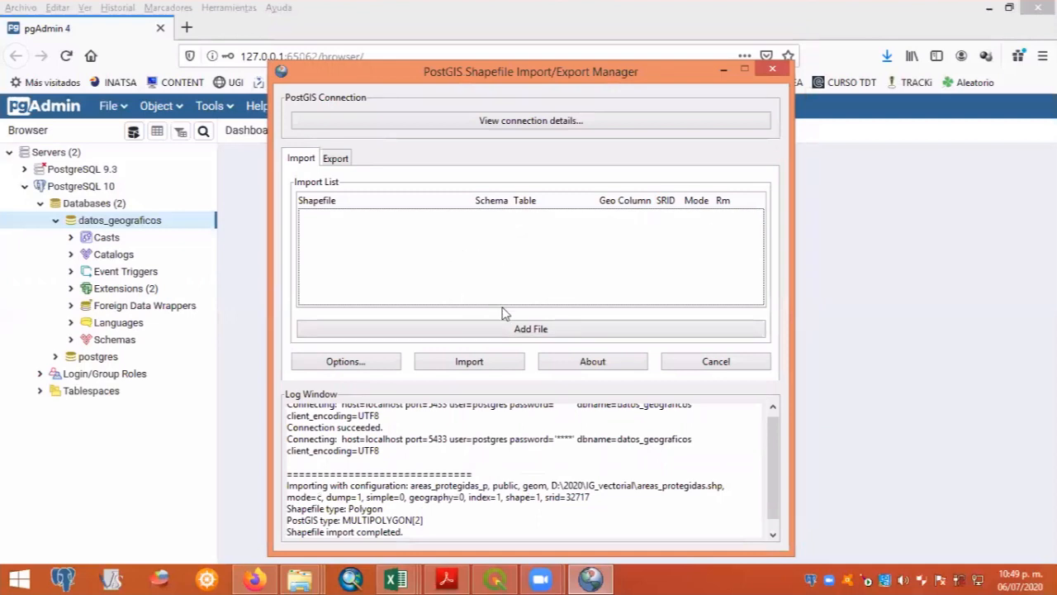
- Add ESTABLECIMIENTOS_EDUCATIVOS_2014.shp and peligro_volcanico.shp from the IG_vectorial folder to the import list
{"action": "left_click", "coordinate": [551, 330]}
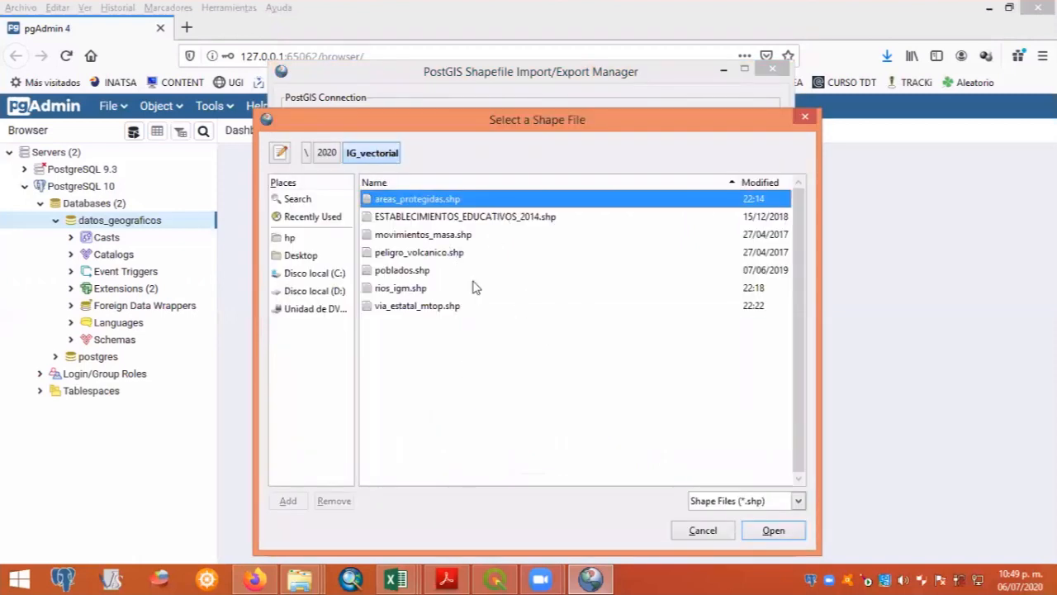
{"action": "left_click", "coordinate": [474, 220]}
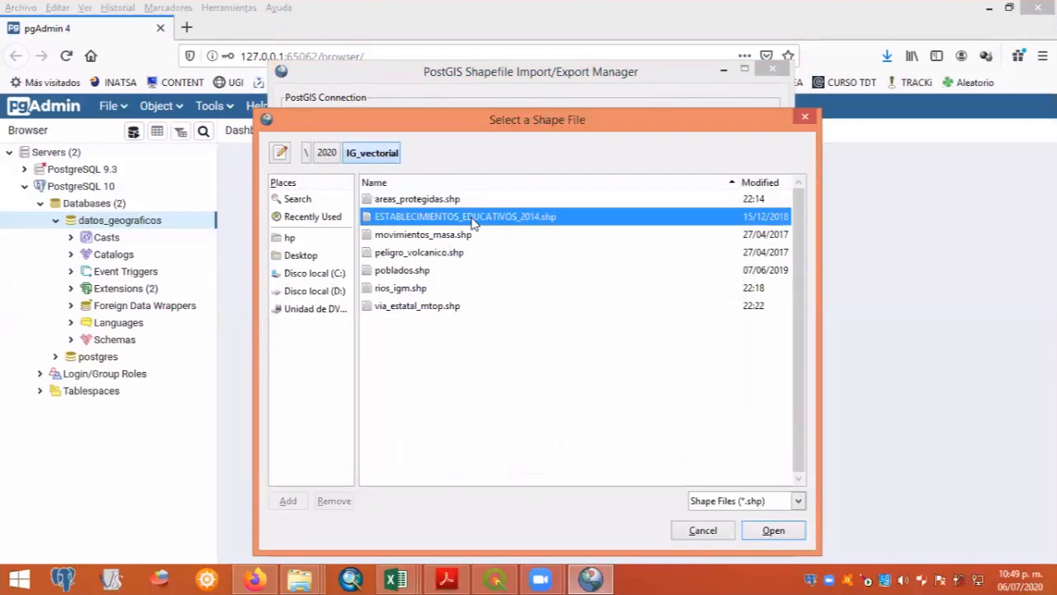
{"action": "left_click", "coordinate": [429, 254], "text": "ctrl"}
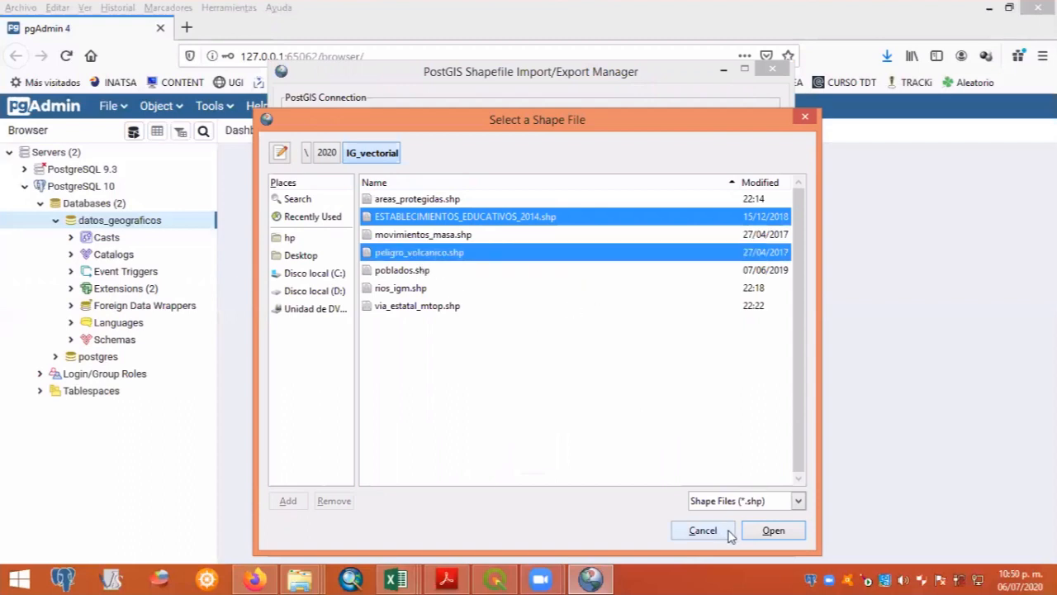
{"action": "left_click", "coordinate": [775, 531]}
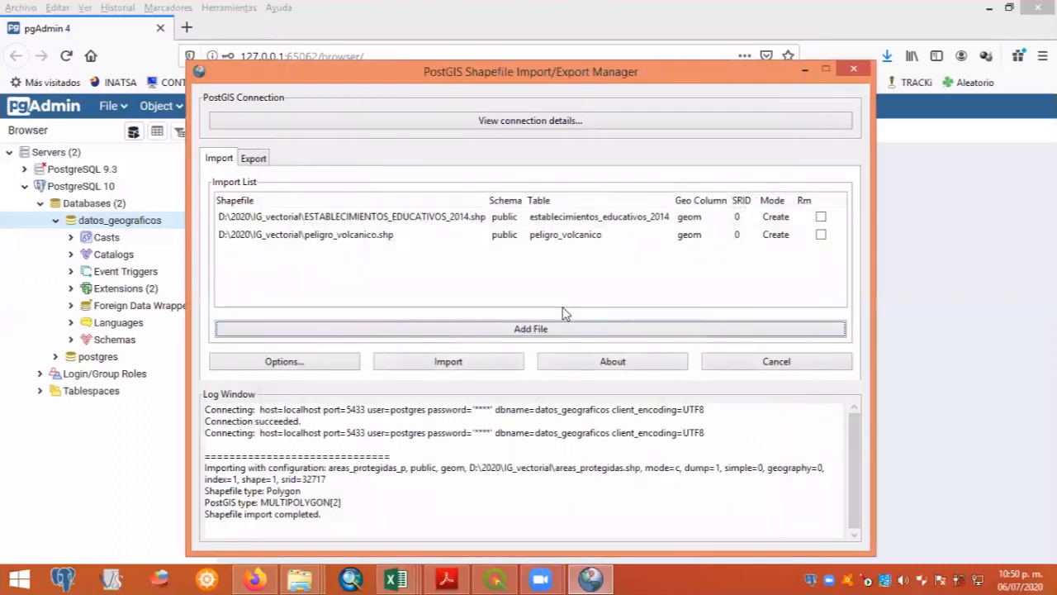
{"action": "left_click", "coordinate": [616, 221]}
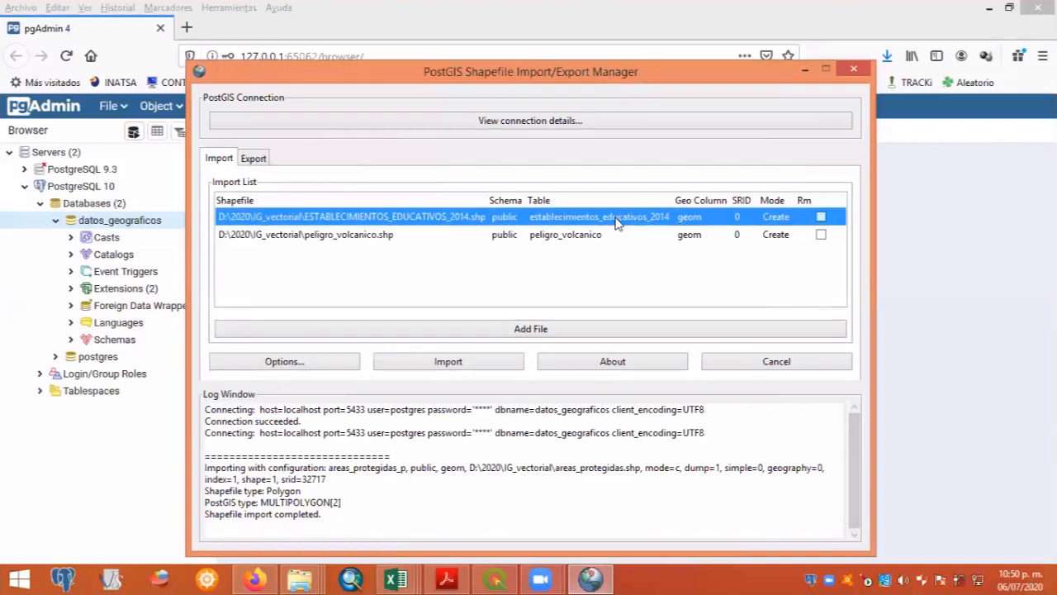
{"action": "left_click", "coordinate": [636, 218]}
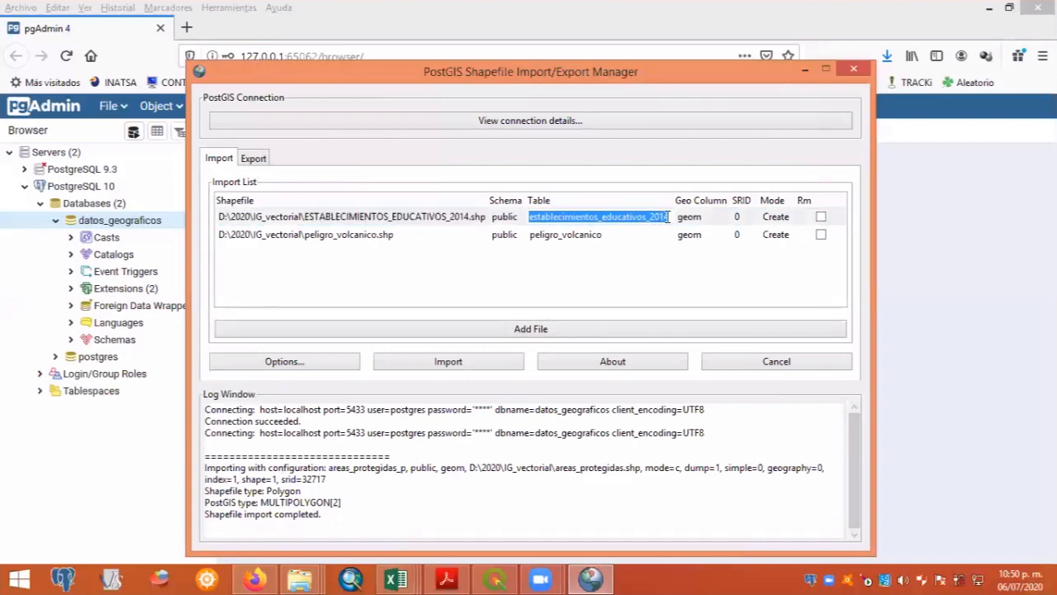
{"action": "left_click", "coordinate": [671, 217]}
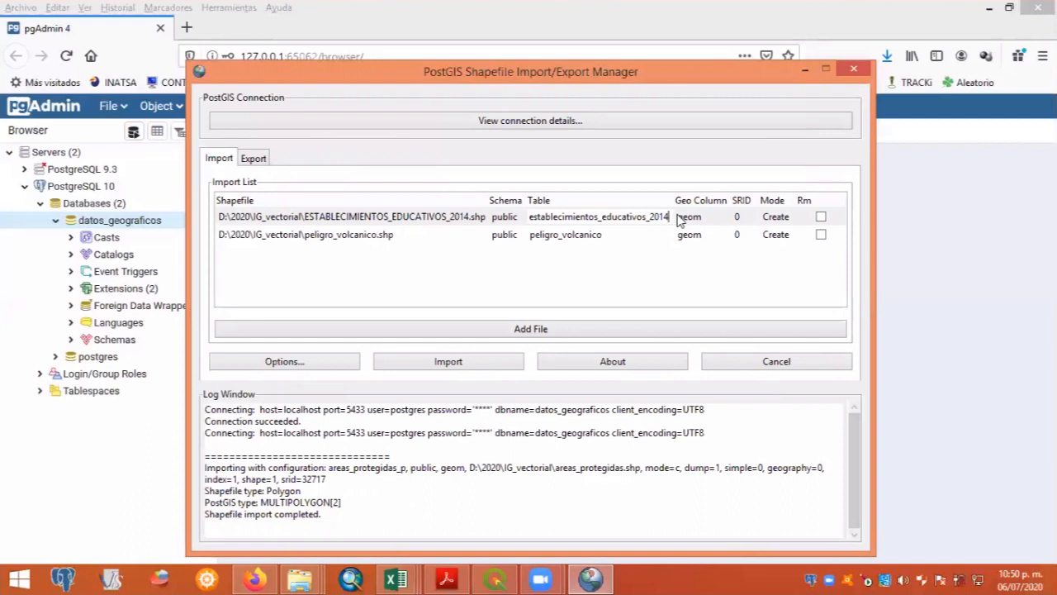
- Widen the SRID column and set the SRID of the peligro_volcanico shapefile to 32717
{"action": "left_click", "coordinate": [595, 235]}
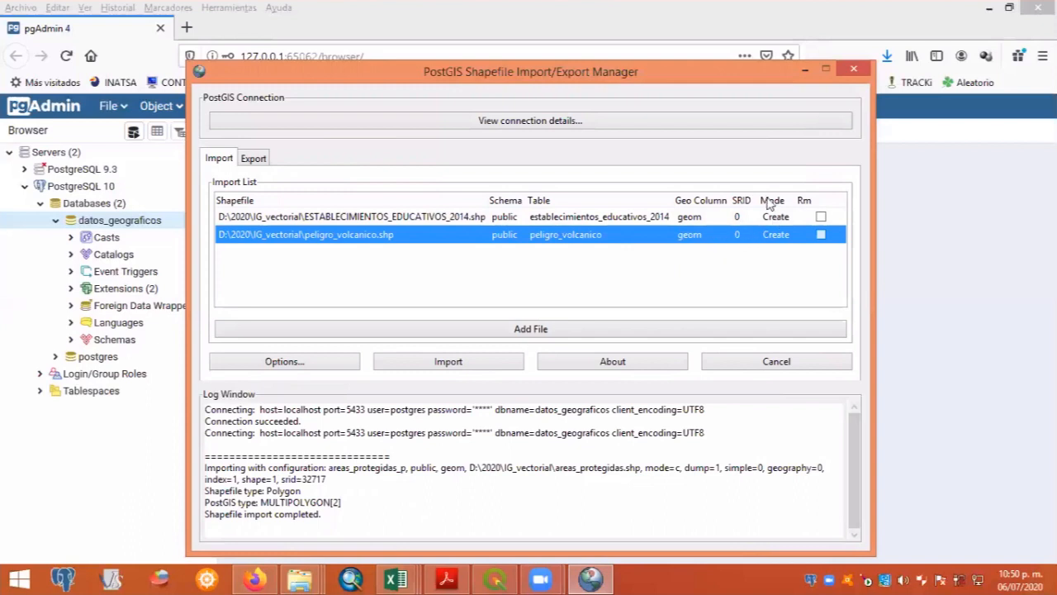
{"action": "left_click_drag", "start_coordinate": [771, 198], "coordinate": [790, 198]}
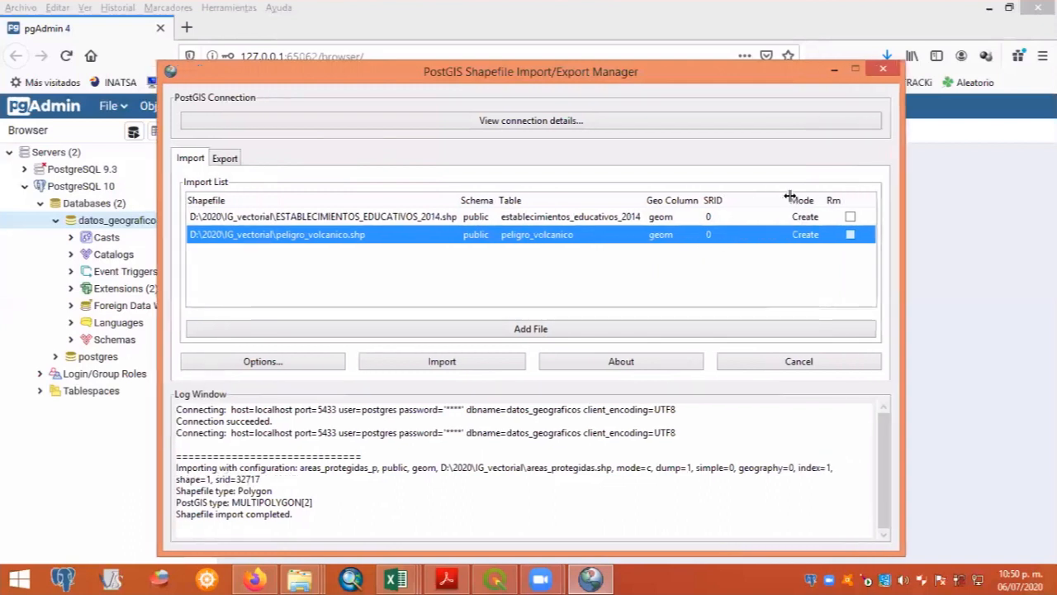
{"action": "left_click", "coordinate": [725, 234]}
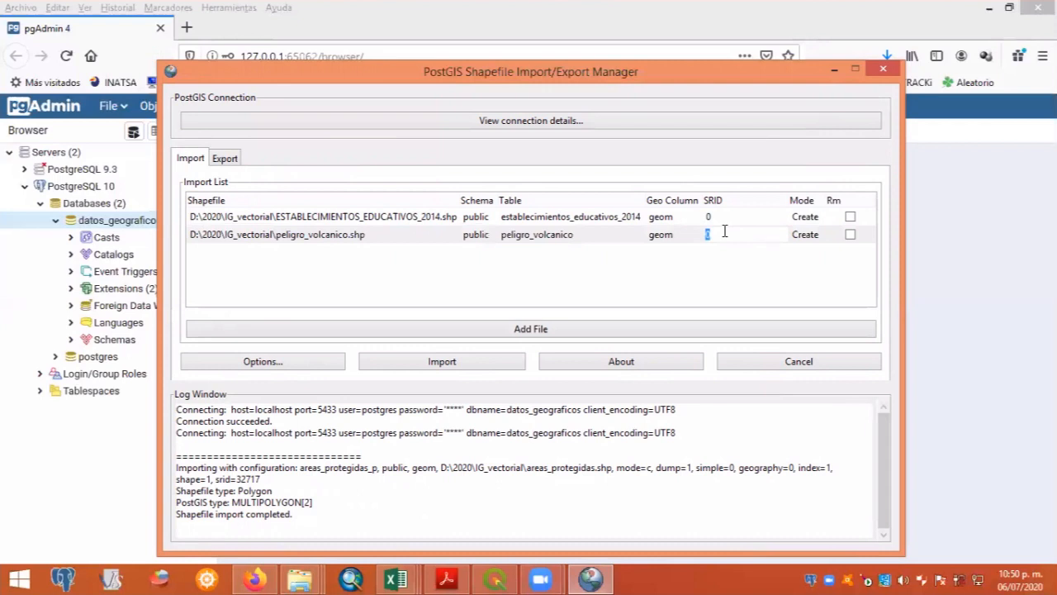
{"action": "type", "text": "32717"}
{"action": "left_click", "coordinate": [746, 286]}
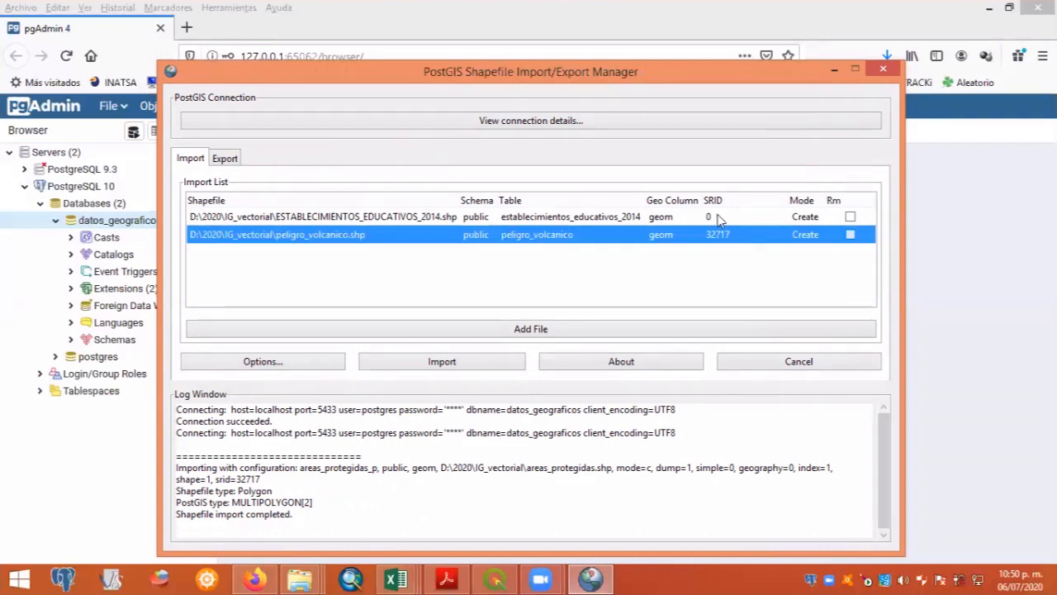
- Set the SRID of the ESTABLECIMIENTOS_EDUCATIVOS_2014 shapefile to 4326
{"action": "left_click", "coordinate": [719, 216]}
{"action": "left_click", "coordinate": [718, 215]}
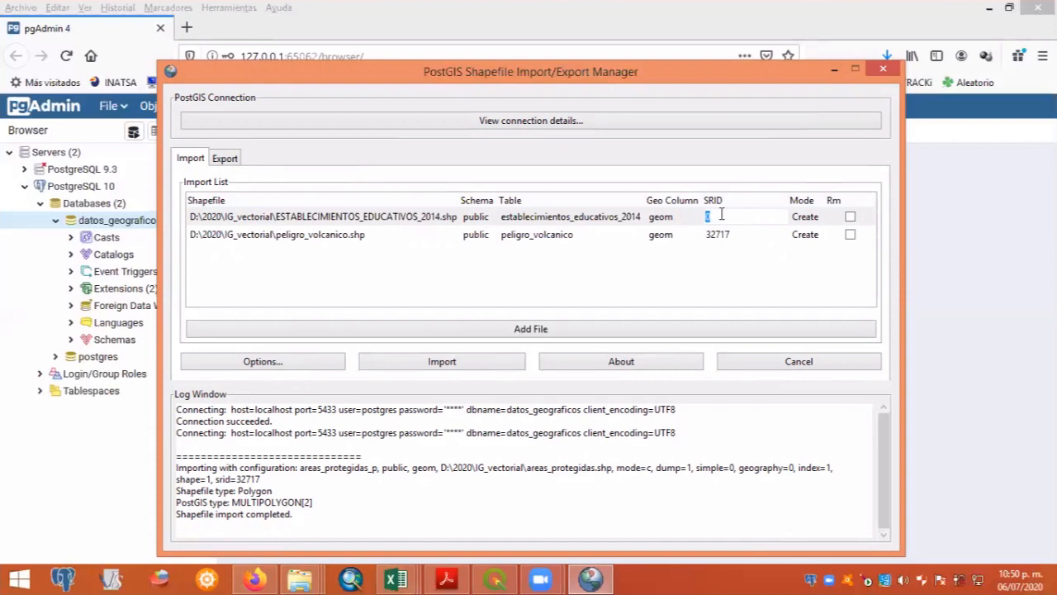
{"action": "type", "text": "4326"}
{"action": "key", "text": "Return"}
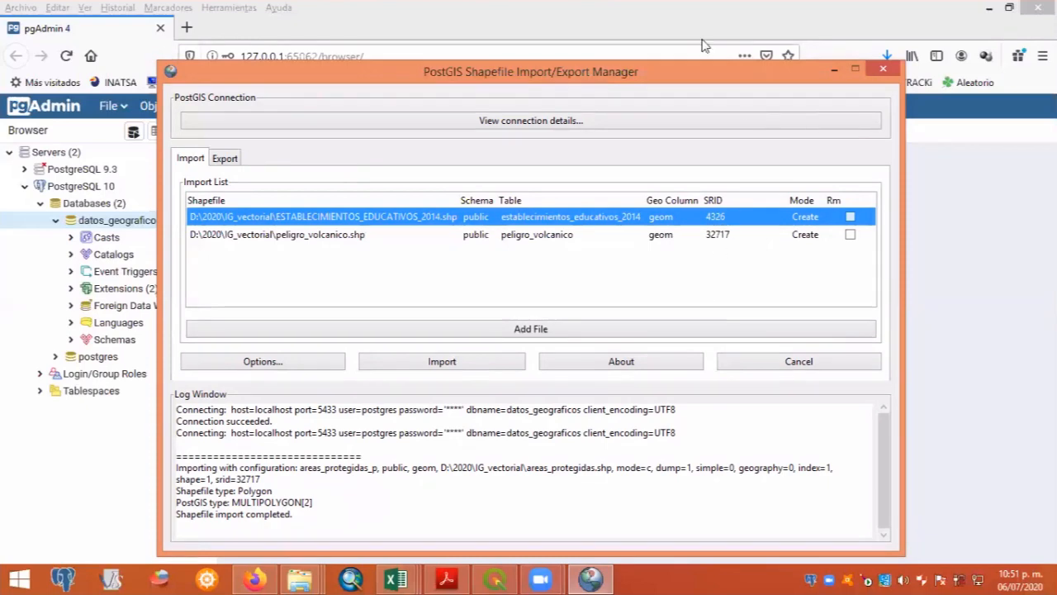
- Reposition the shapefile manager window and import both listed shapefiles into the database
{"action": "left_click_drag", "start_coordinate": [630, 77], "coordinate": [677, 78]}
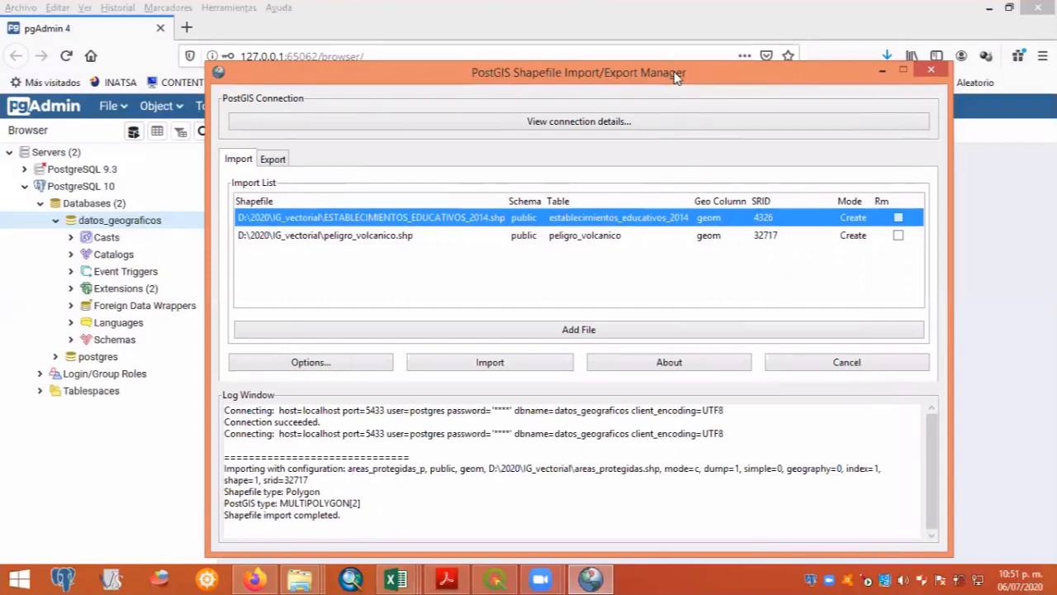
{"action": "left_click_drag", "start_coordinate": [674, 73], "coordinate": [712, 47]}
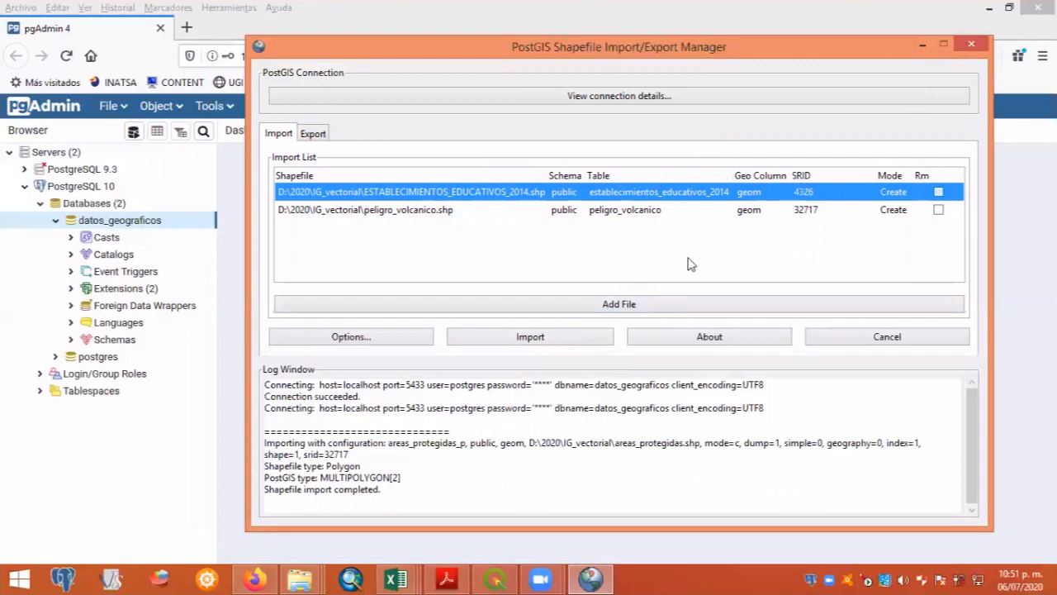
{"action": "left_click", "coordinate": [545, 338]}
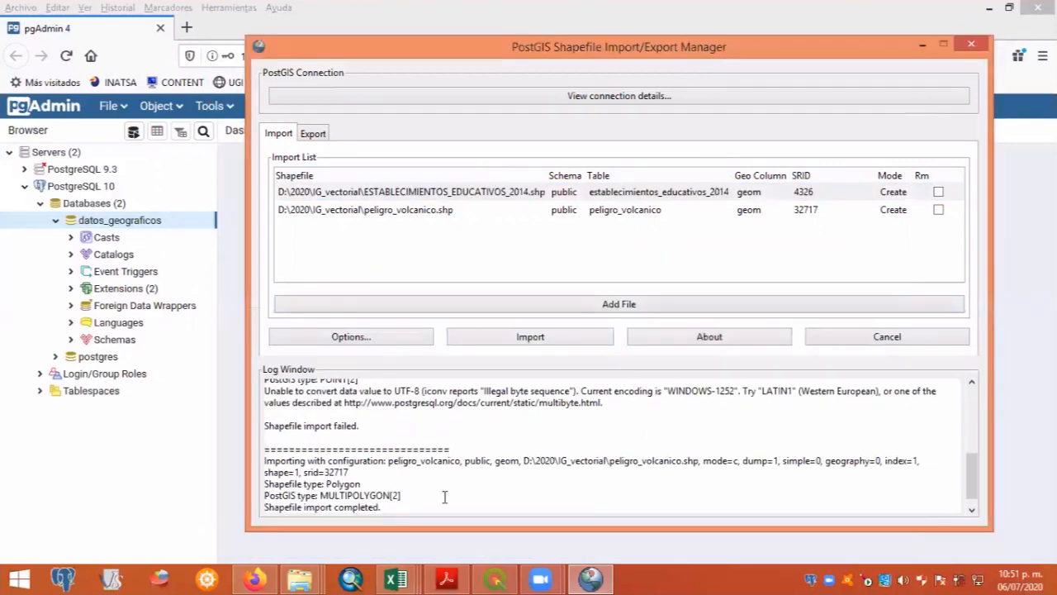
- Examine the import log entries for the establecimientos_educativos_2014 and peligro_volcanico shapefiles
{"action": "scroll", "coordinate": [520, 474], "scroll_direction": "down", "scroll_amount": 1}
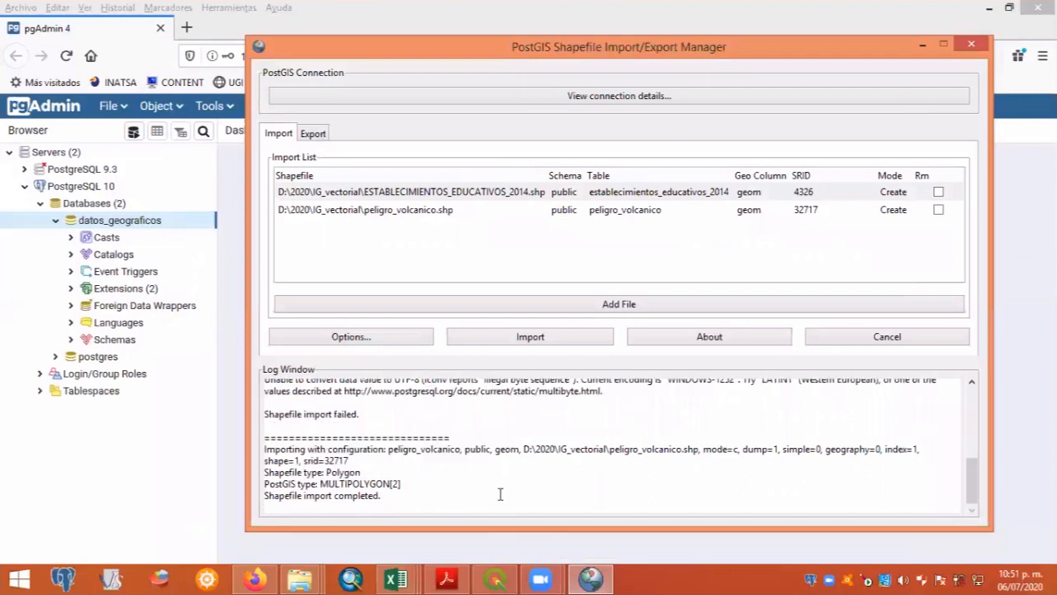
{"action": "scroll", "coordinate": [500, 494], "scroll_direction": "up", "scroll_amount": 1}
{"action": "scroll", "coordinate": [500, 493], "scroll_direction": "down", "scroll_amount": 1}
{"action": "scroll", "coordinate": [404, 487], "scroll_direction": "up", "scroll_amount": 2}
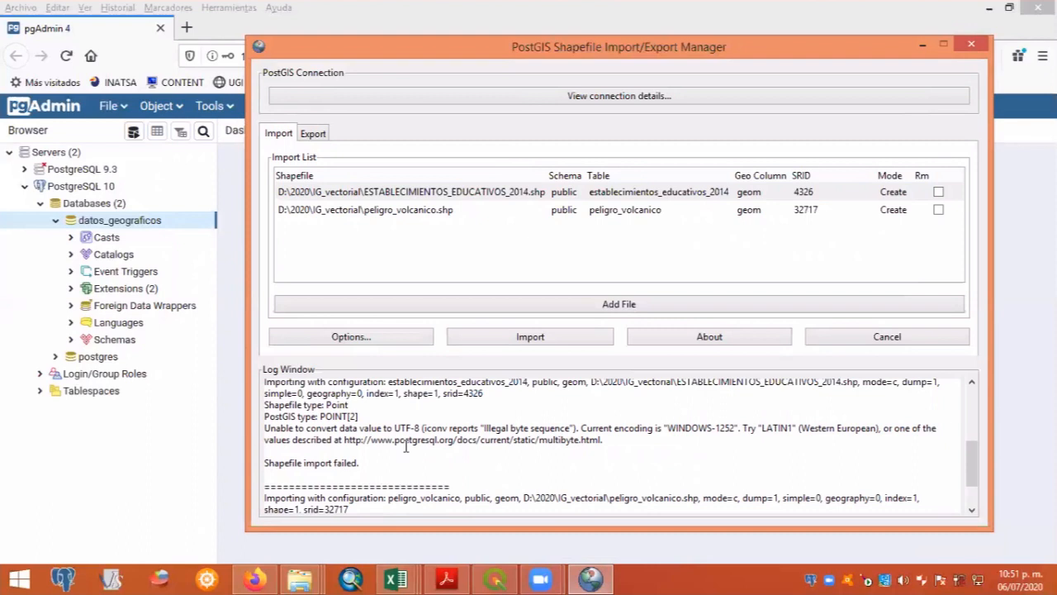
{"action": "scroll", "coordinate": [674, 433], "scroll_direction": "down", "scroll_amount": 2}
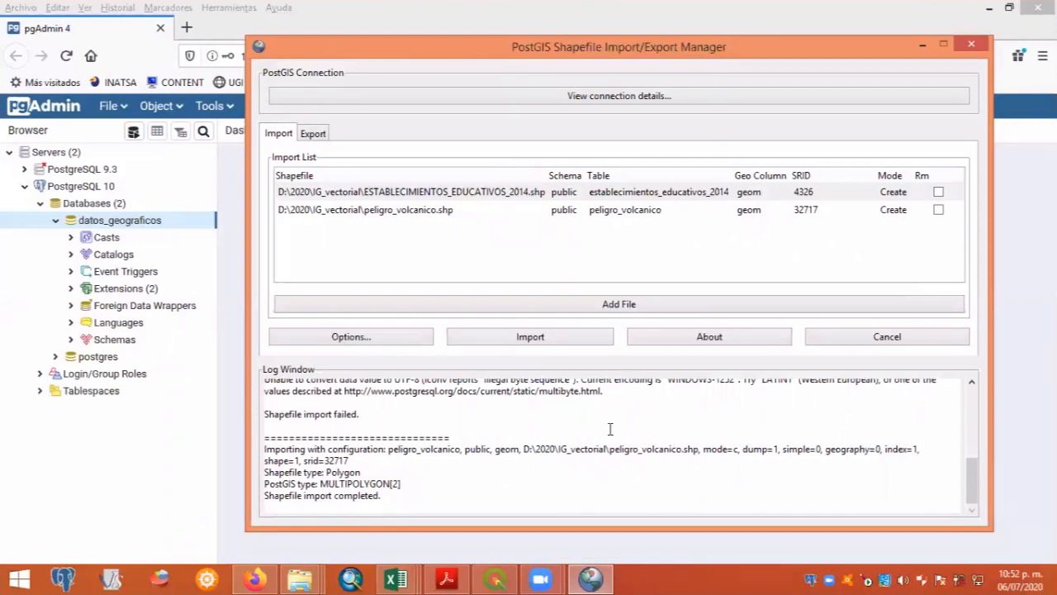
{"action": "scroll", "coordinate": [610, 429], "scroll_direction": "up", "scroll_amount": 2}
{"action": "scroll", "coordinate": [610, 428], "scroll_direction": "down", "scroll_amount": 2}
{"action": "scroll", "coordinate": [609, 428], "scroll_direction": "up", "scroll_amount": 3}
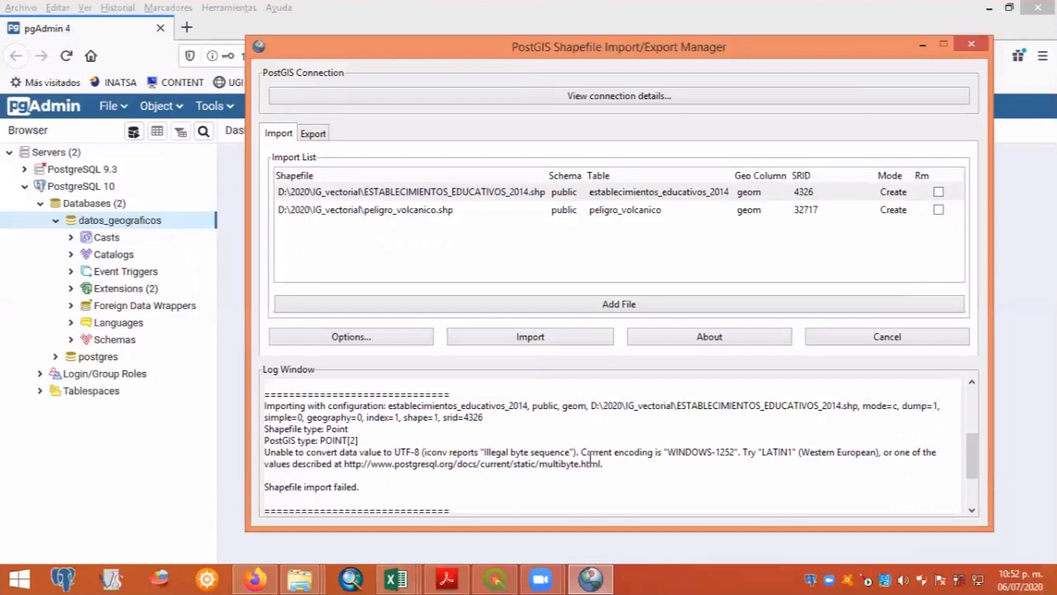
{"action": "scroll", "coordinate": [630, 471], "scroll_direction": "down", "scroll_amount": 1}
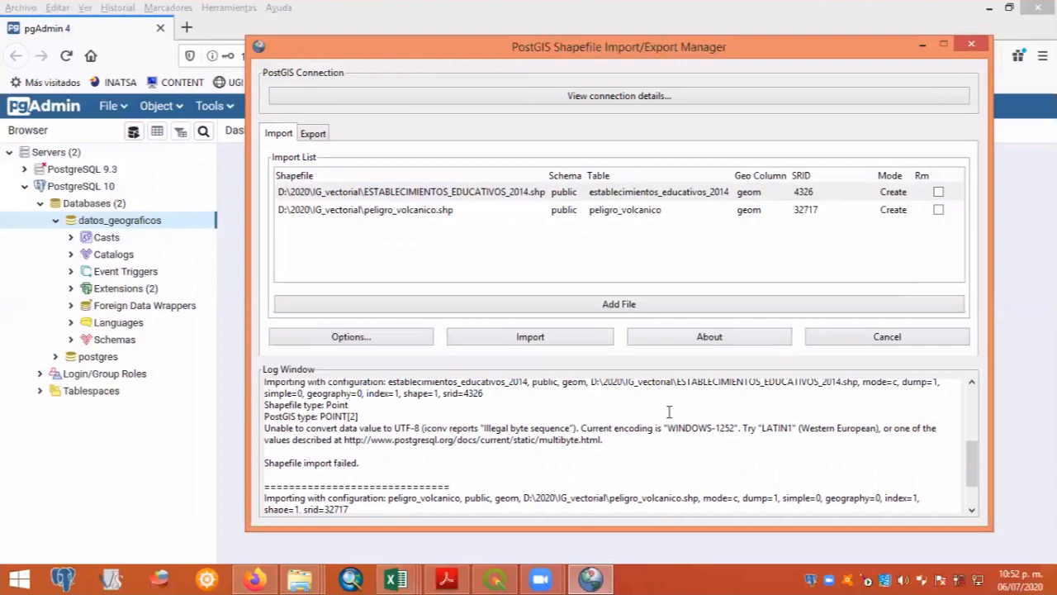
{"action": "scroll", "coordinate": [702, 433], "scroll_direction": "up", "scroll_amount": 1}
{"action": "scroll", "coordinate": [703, 437], "scroll_direction": "down", "scroll_amount": 1}
- Remove the peligro_volcanico shapefile from the import list
{"action": "left_click", "coordinate": [739, 269]}
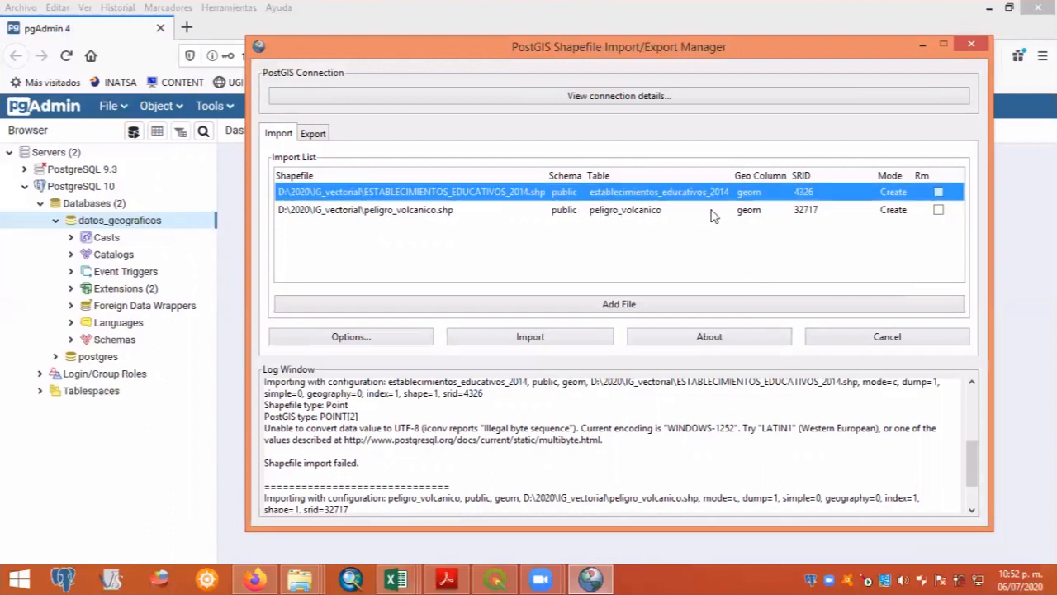
{"action": "left_click", "coordinate": [939, 211]}
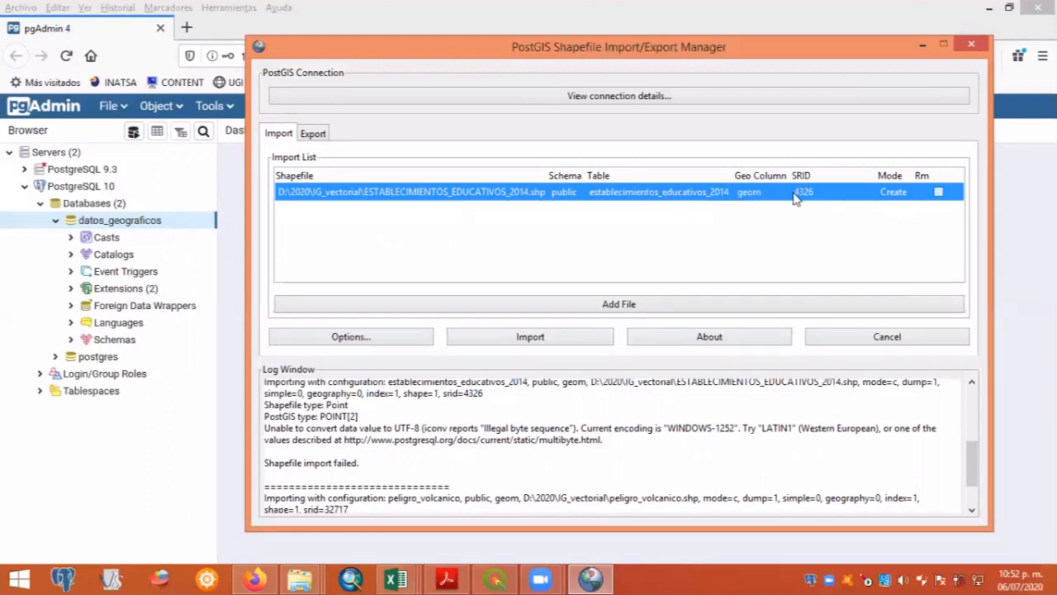
- Set the DBF file character encoding to LATIN1 and import the ESTABLECIMIENTOS_EDUCATIVOS_2014 shapefile again
{"action": "scroll", "coordinate": [834, 405], "scroll_direction": "up", "scroll_amount": 1}
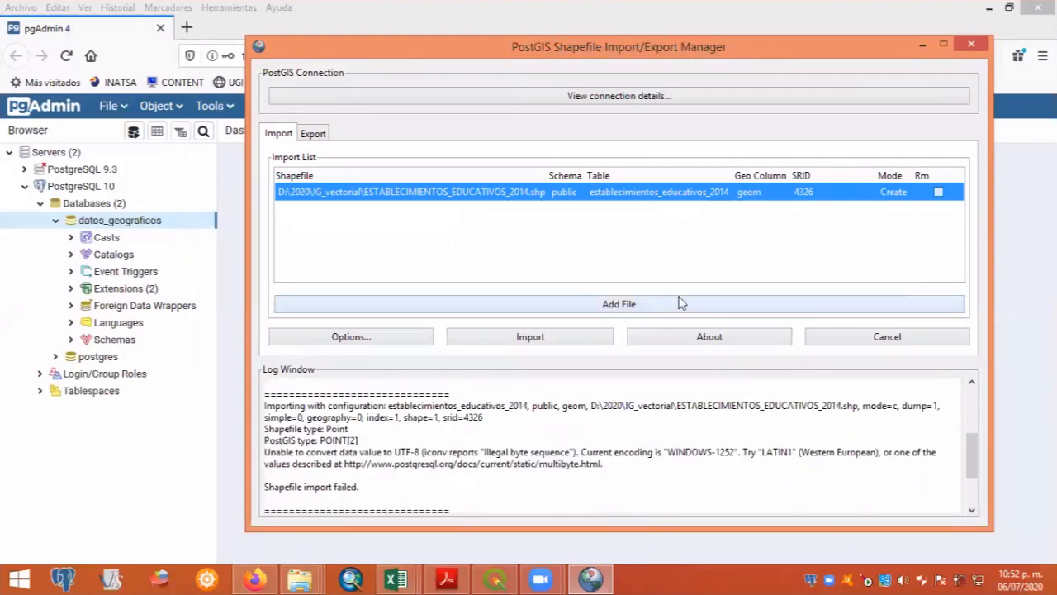
{"action": "left_click", "coordinate": [350, 337]}
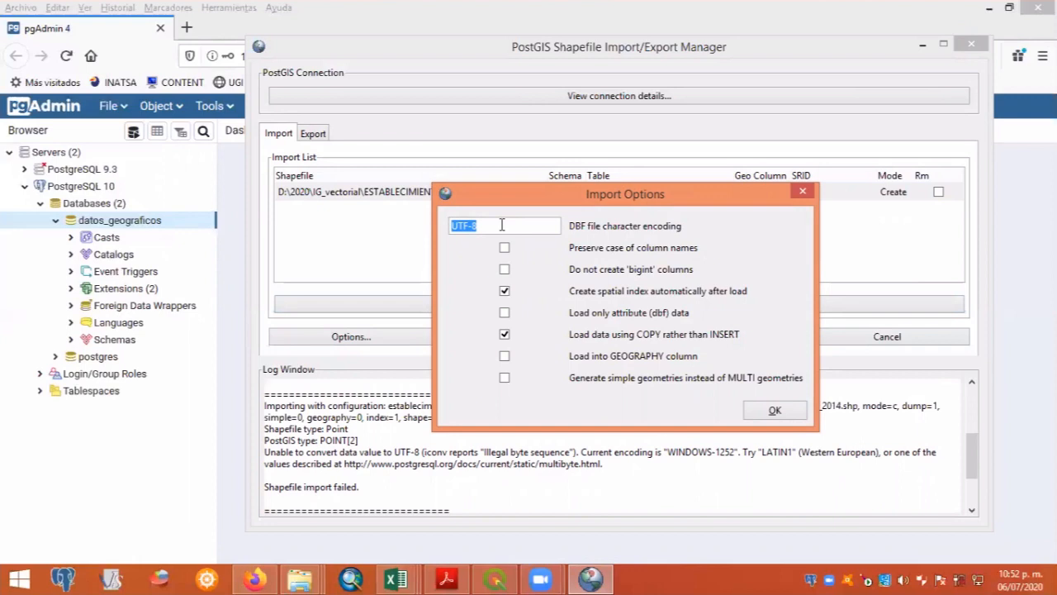
{"action": "type", "text": "LATIN1"}
{"action": "left_click", "coordinate": [775, 413]}
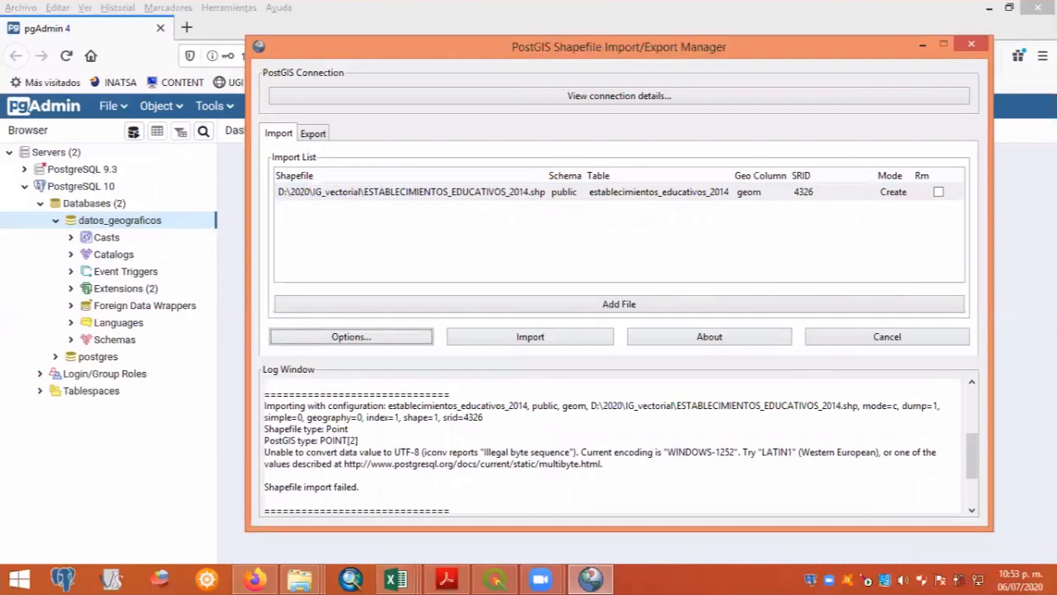
{"action": "left_click", "coordinate": [546, 346]}
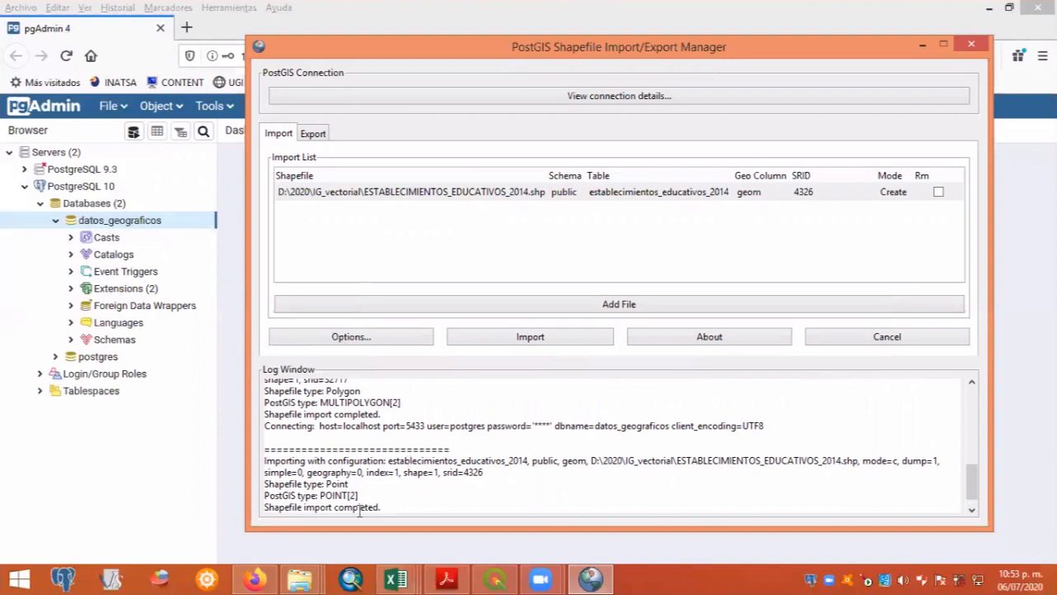
- Remove the ESTABLECIMIENTOS_EDUCATIVOS_2014 shapefile from the import list and reposition the manager window
{"action": "left_click", "coordinate": [517, 241]}
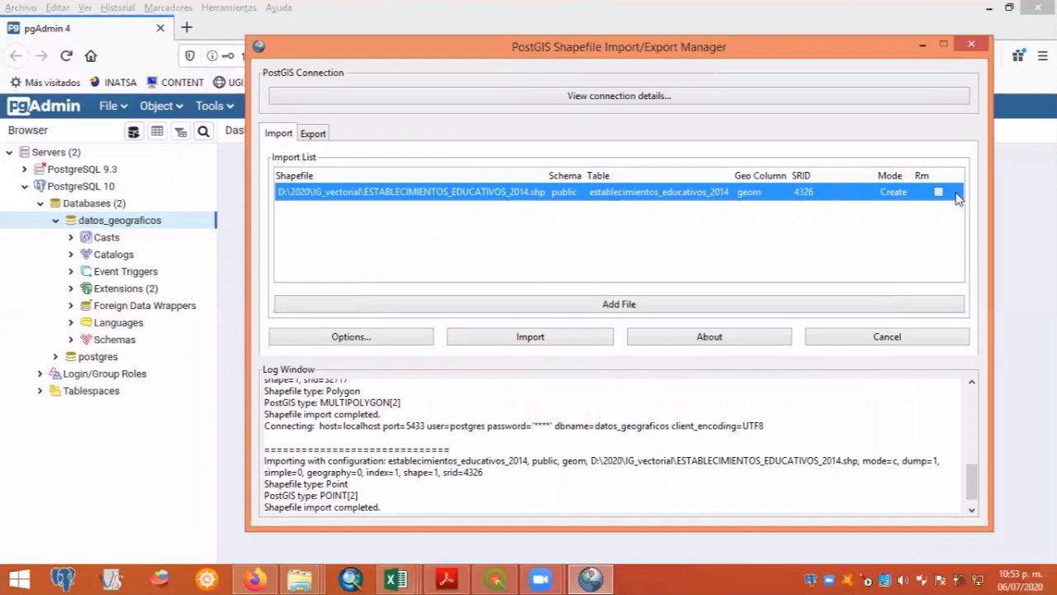
{"action": "left_click", "coordinate": [941, 193]}
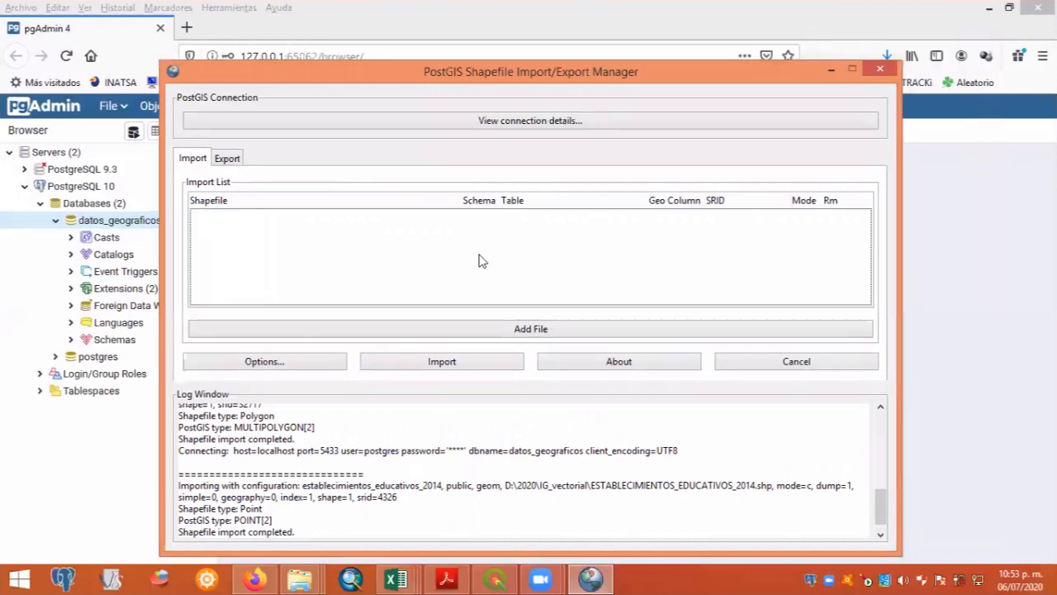
{"action": "left_click_drag", "start_coordinate": [599, 65], "coordinate": [641, 44]}
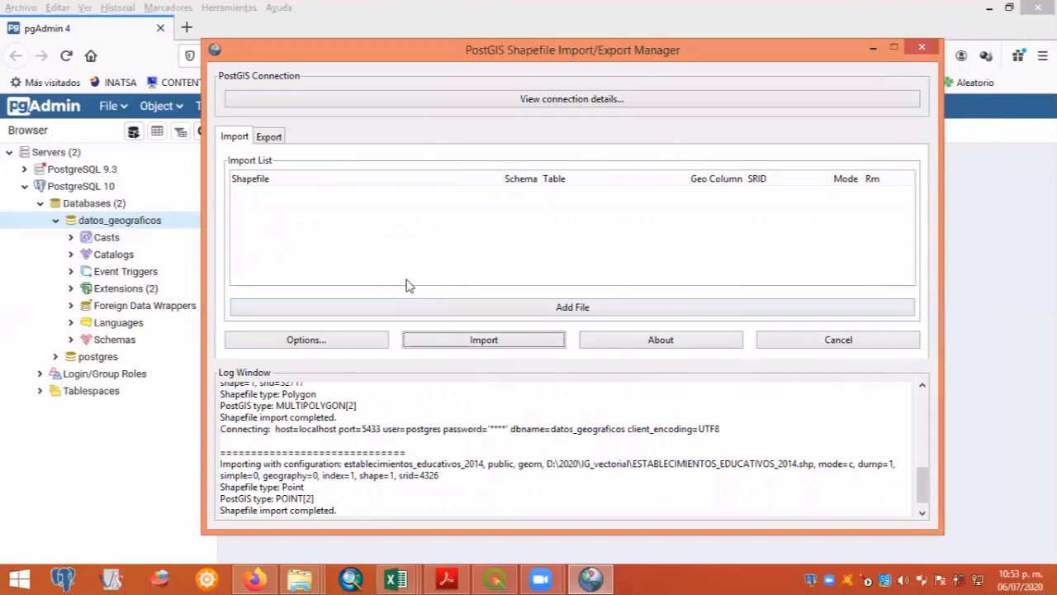
- Add rios_igm.shp and via_estatal_mtop.shp from the IG_vectorial folder to the import list
{"action": "left_click", "coordinate": [568, 311]}
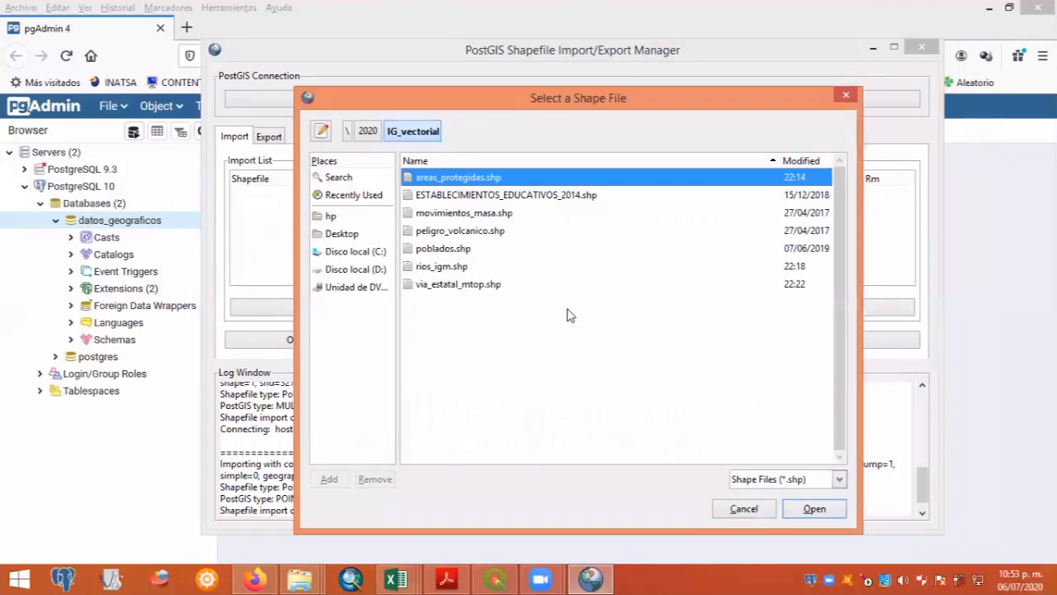
{"action": "left_click", "coordinate": [448, 271]}
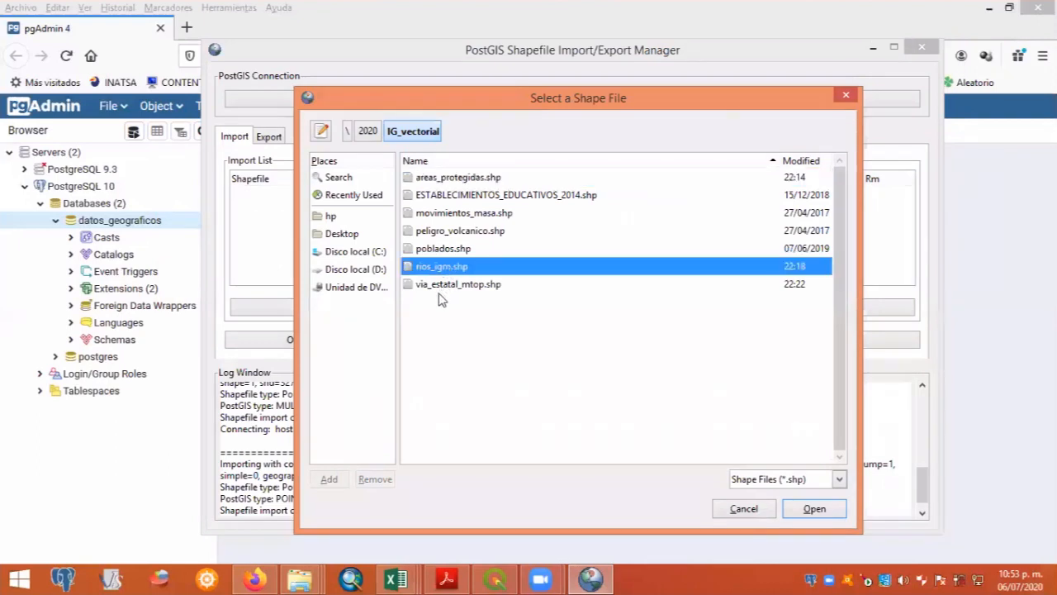
{"action": "left_click", "coordinate": [440, 288], "text": "shift"}
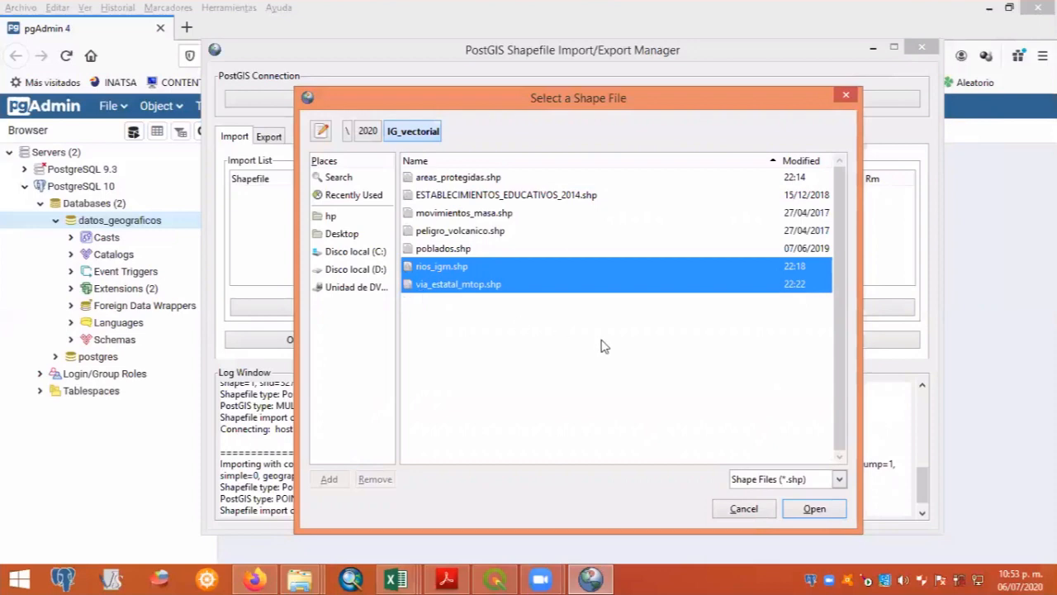
{"action": "left_click", "coordinate": [814, 509]}
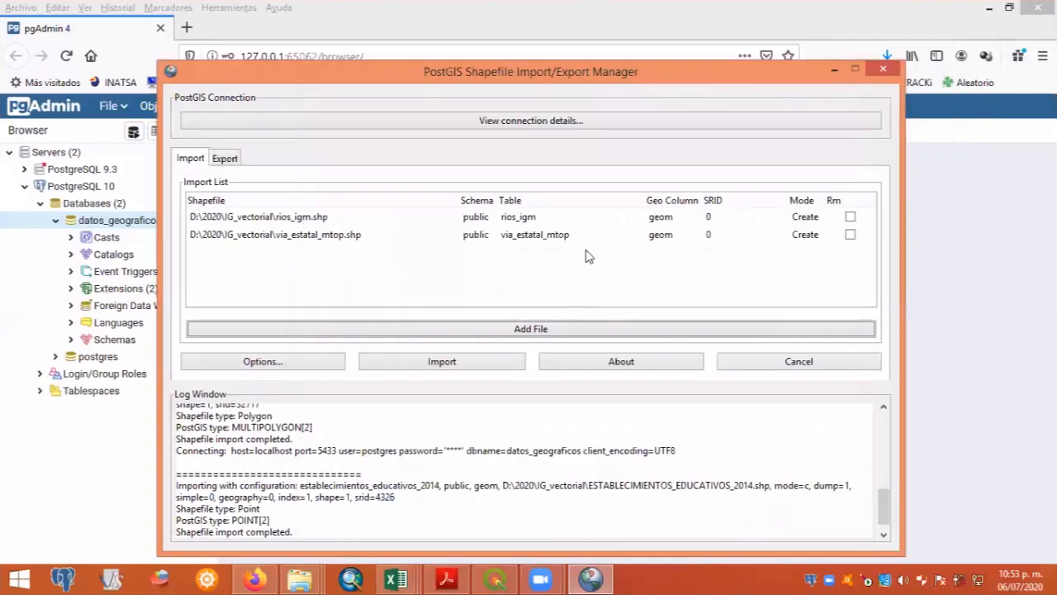
- Set the SRID of both the rios_igm and via_estatal_mtop shapefiles to 32717
{"action": "left_click", "coordinate": [711, 218]}
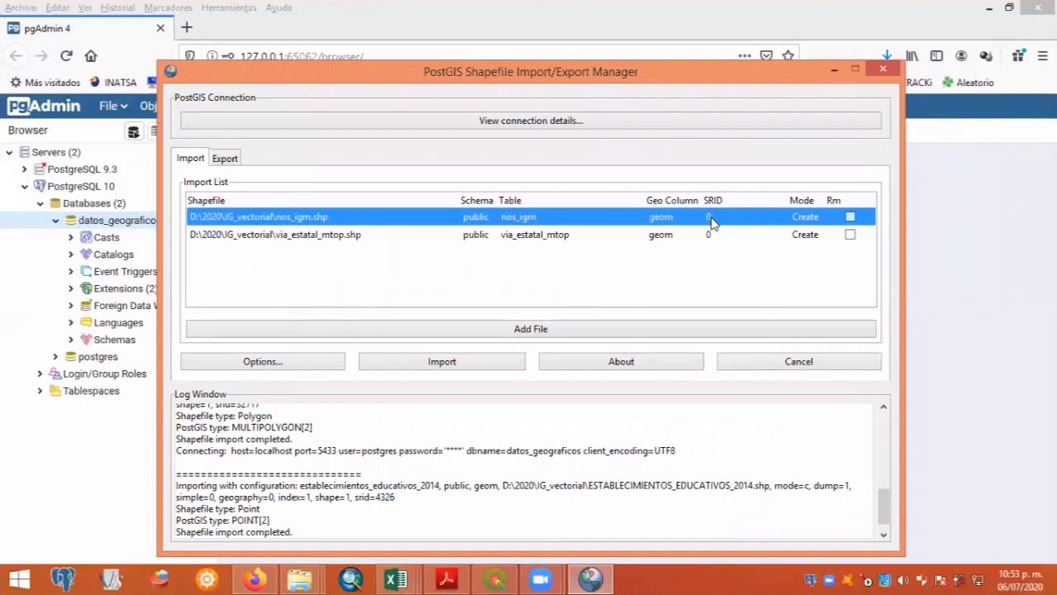
{"action": "left_click", "coordinate": [717, 217]}
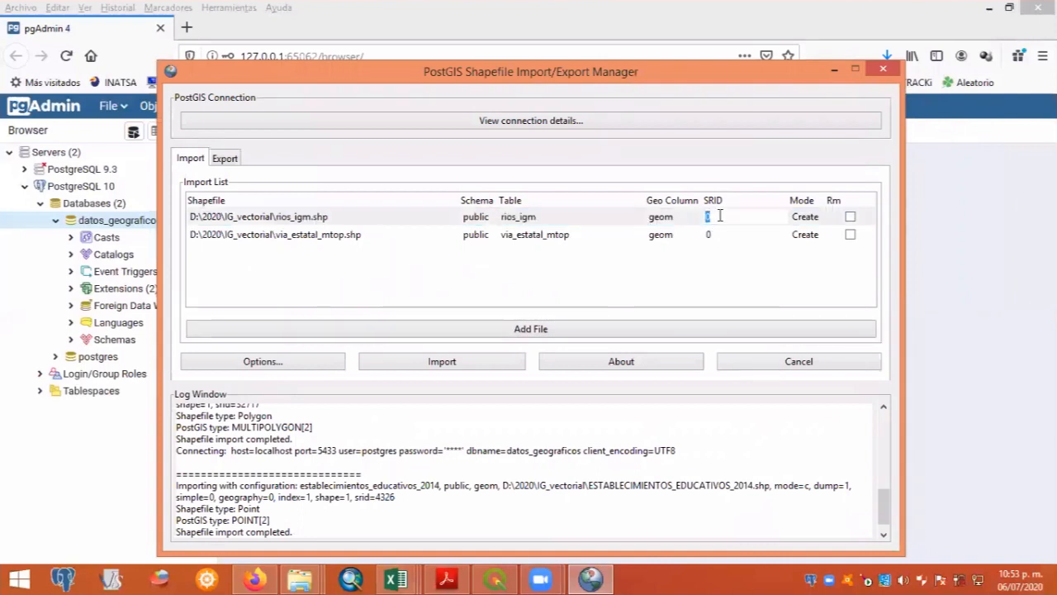
{"action": "type", "text": "32"}
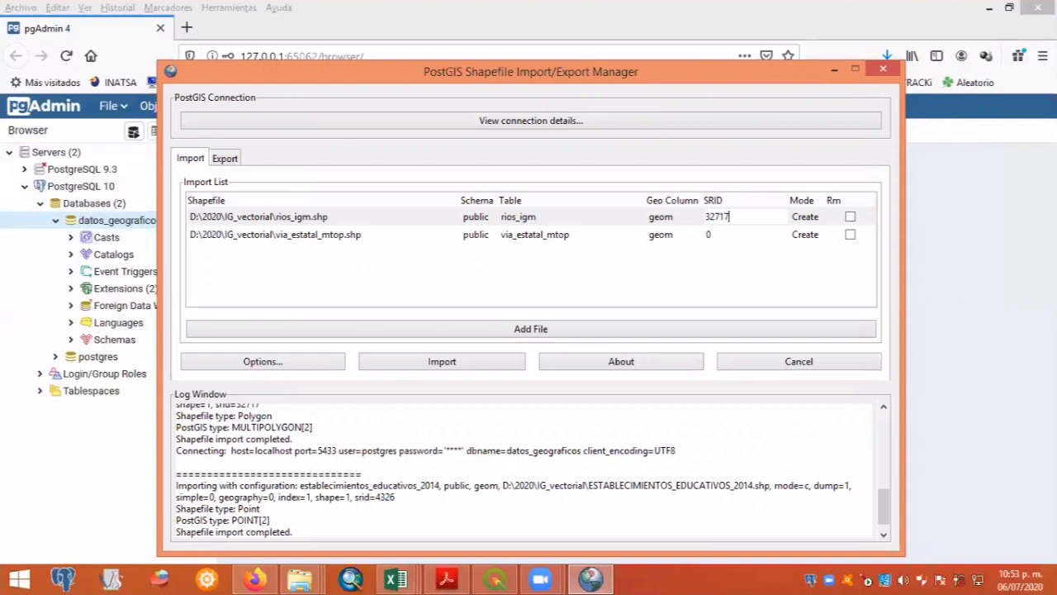
{"action": "type", "text": "717"}
{"action": "left_click", "coordinate": [734, 239]}
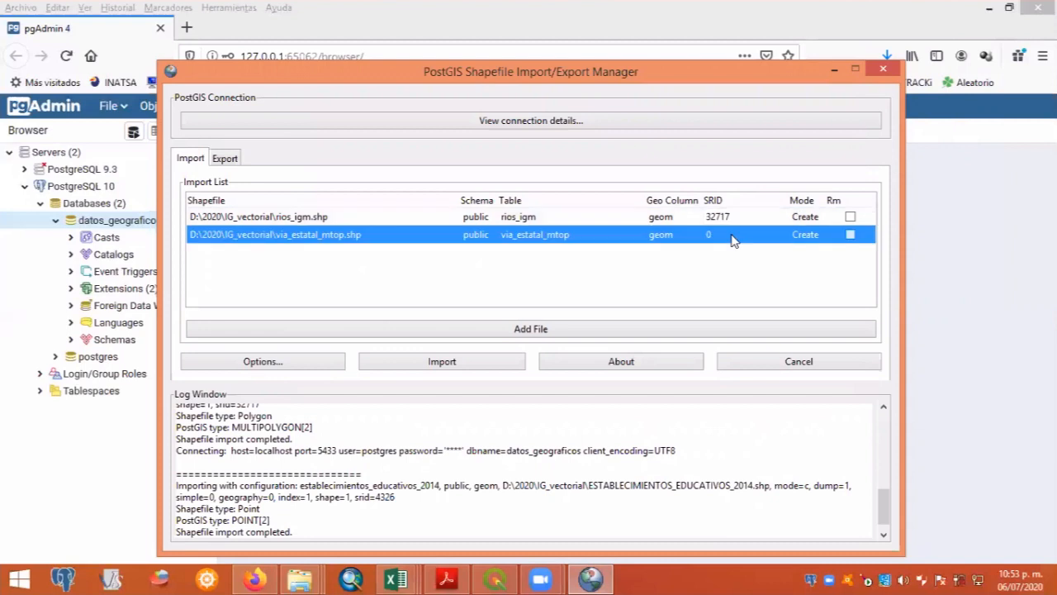
{"action": "left_click", "coordinate": [732, 236]}
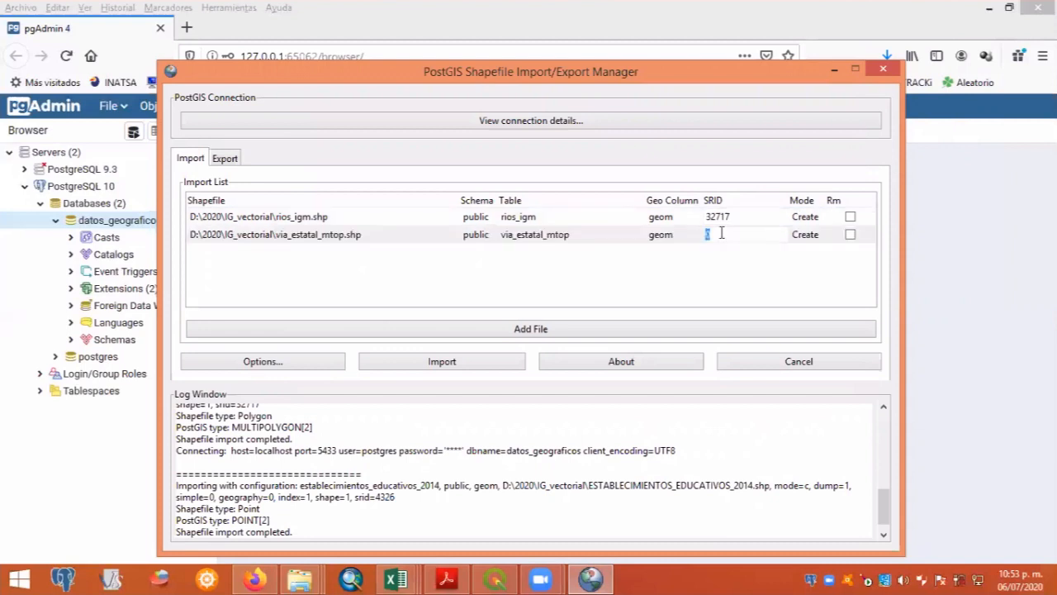
{"action": "type", "text": "32717"}
{"action": "left_click", "coordinate": [743, 219]}
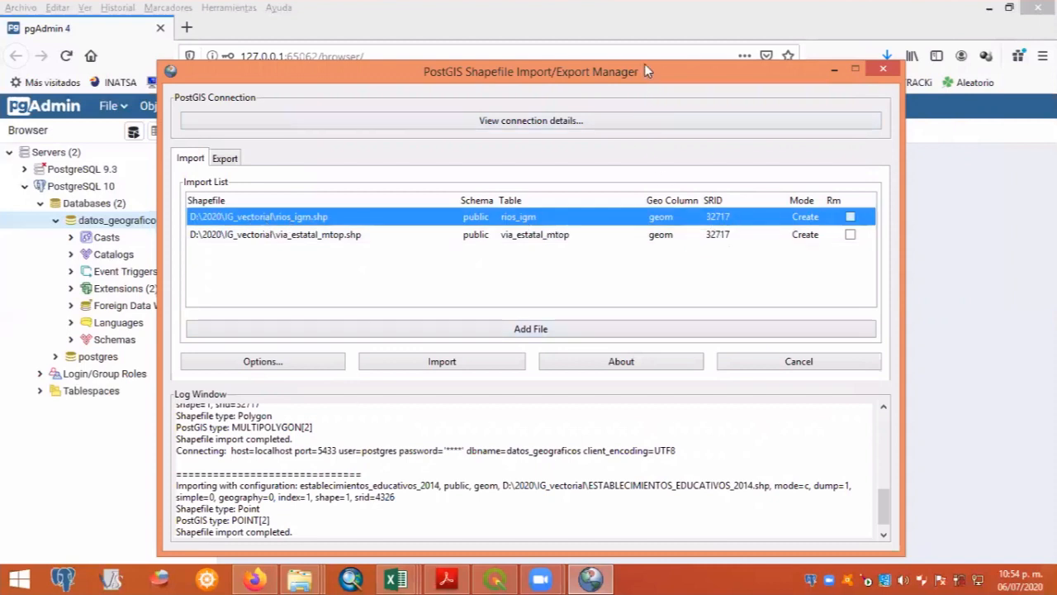
- Import the rios_igm and via_estatal_mtop shapefiles into the database and close the shapefile manager
{"action": "left_click_drag", "start_coordinate": [648, 78], "coordinate": [667, 41]}
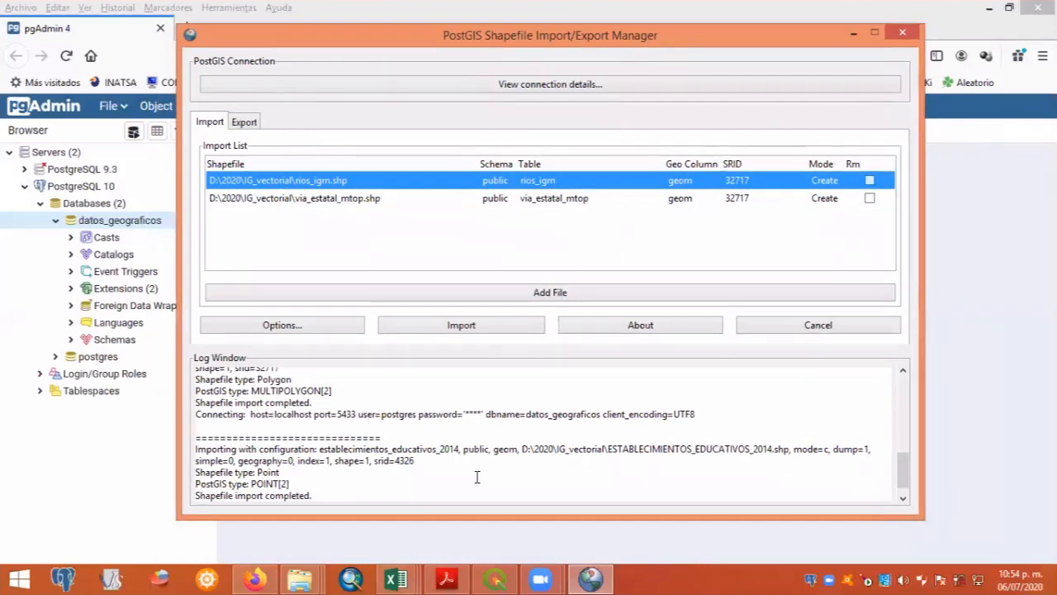
{"action": "left_click", "coordinate": [461, 327]}
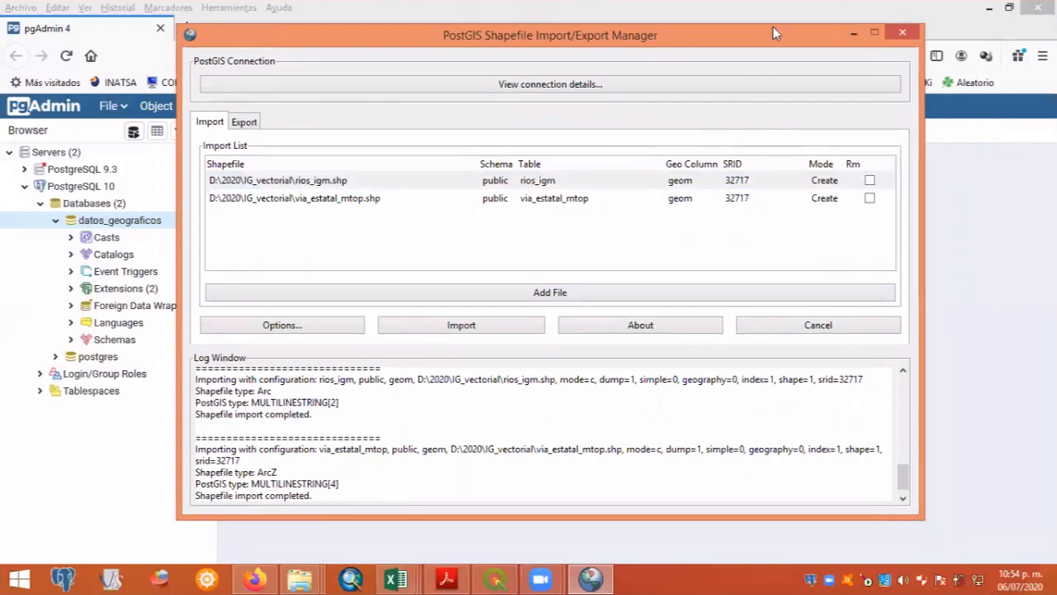
{"action": "left_click_drag", "start_coordinate": [773, 27], "coordinate": [768, 62]}
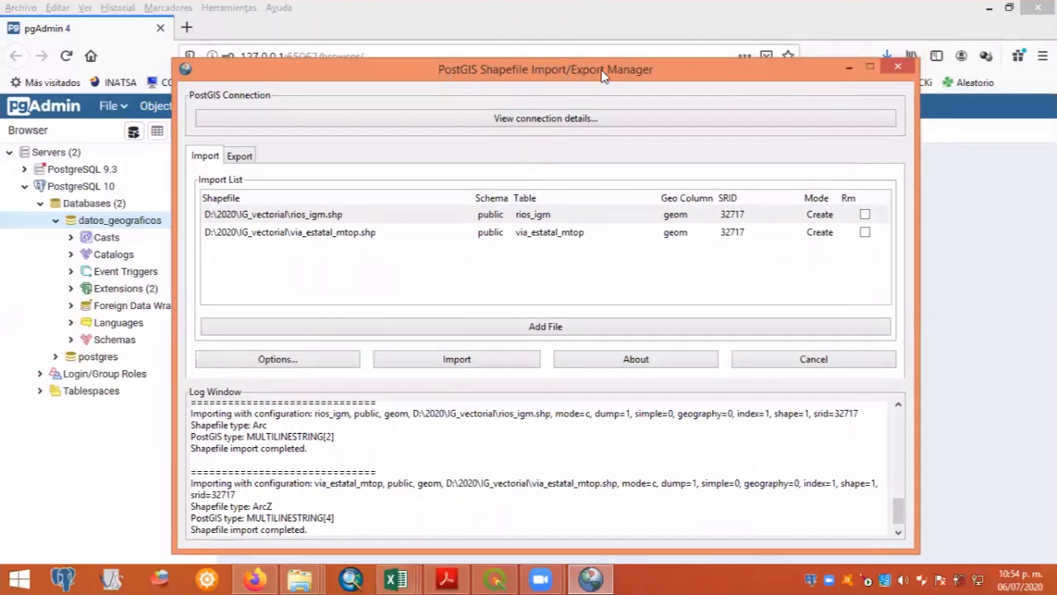
{"action": "left_click_drag", "start_coordinate": [715, 77], "coordinate": [733, 47]}
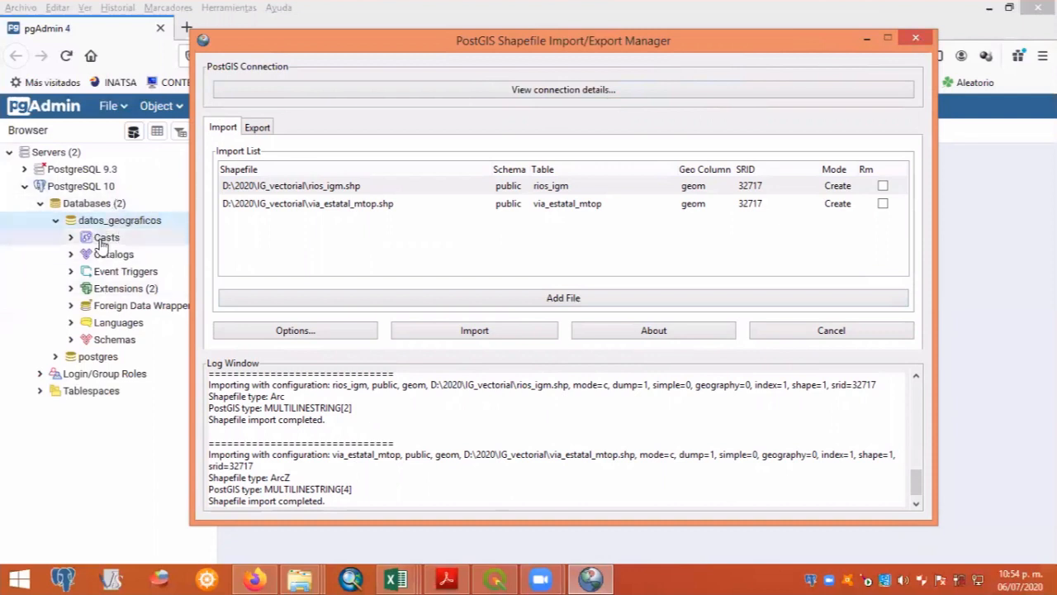
{"action": "left_click", "coordinate": [916, 39]}
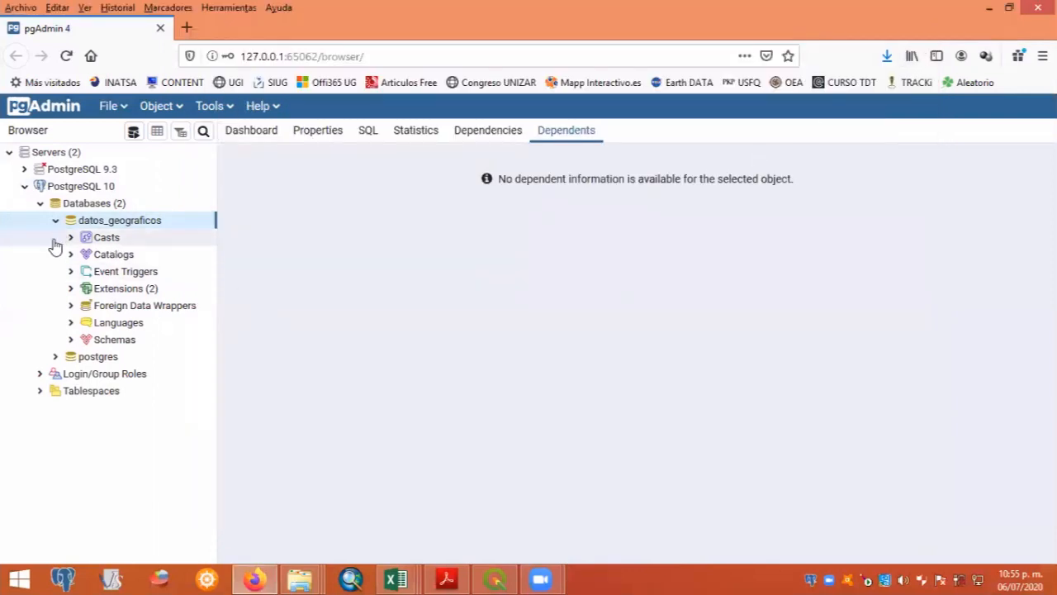
- List the tables in the public schema of datos_geograficos and widen the browser tree to show their full names
{"action": "left_click", "coordinate": [72, 341]}
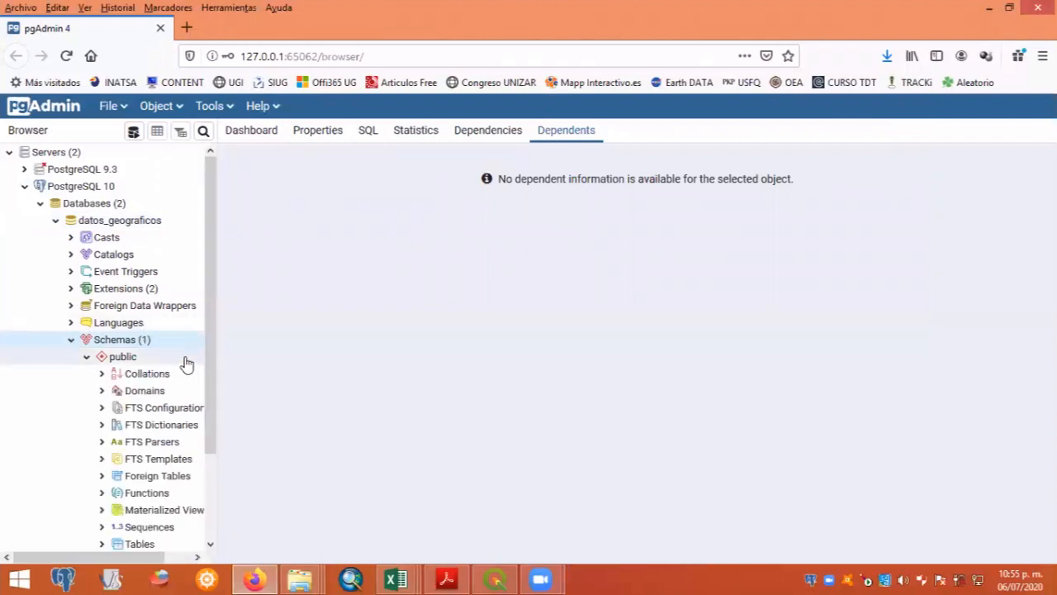
{"action": "left_click_drag", "start_coordinate": [212, 372], "coordinate": [207, 447]}
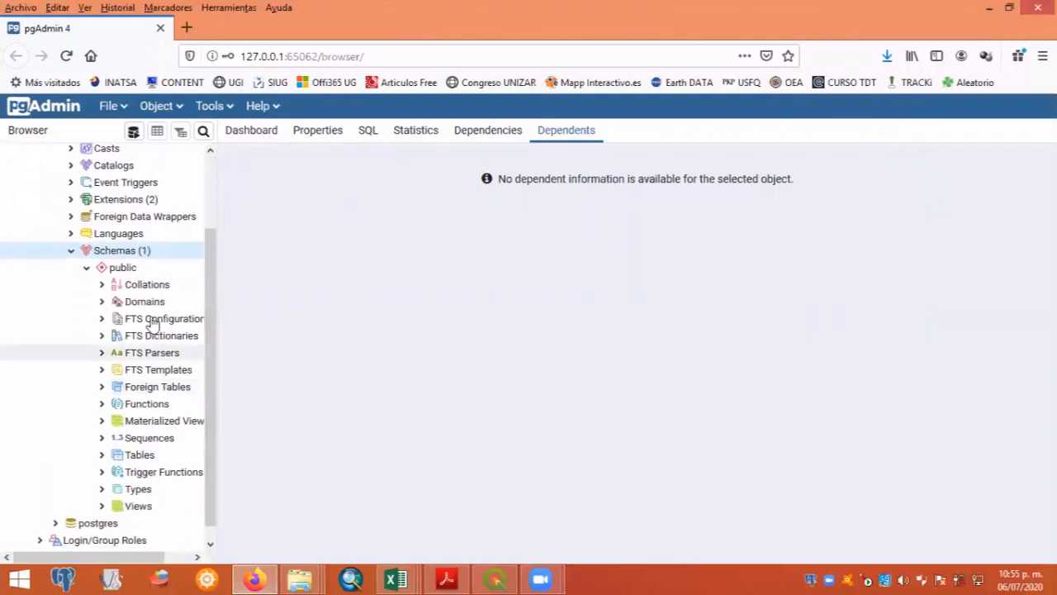
{"action": "left_click", "coordinate": [122, 268]}
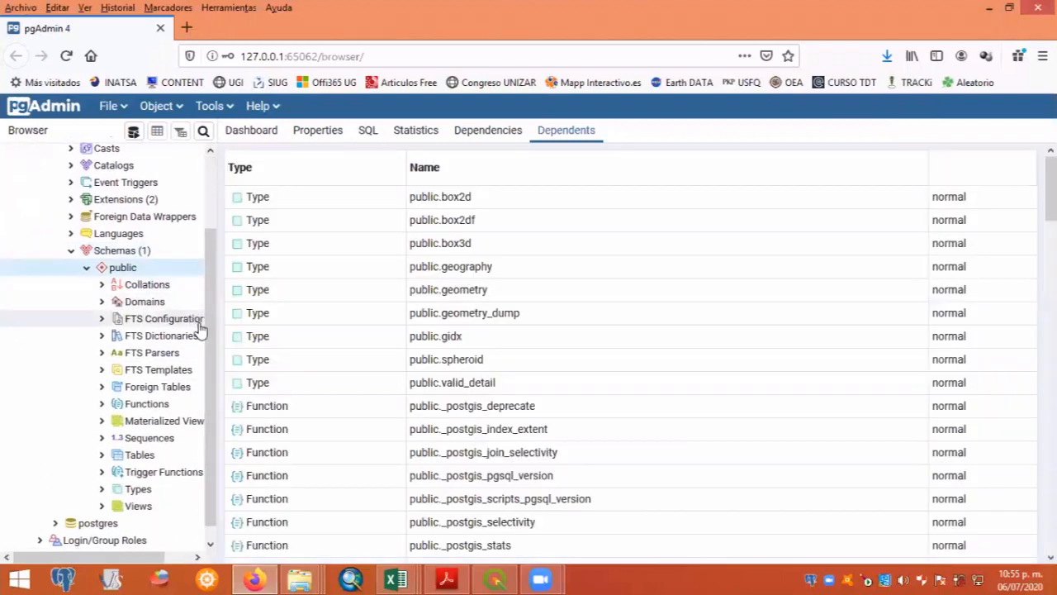
{"action": "scroll", "coordinate": [133, 454], "scroll_direction": "down", "scroll_amount": 1}
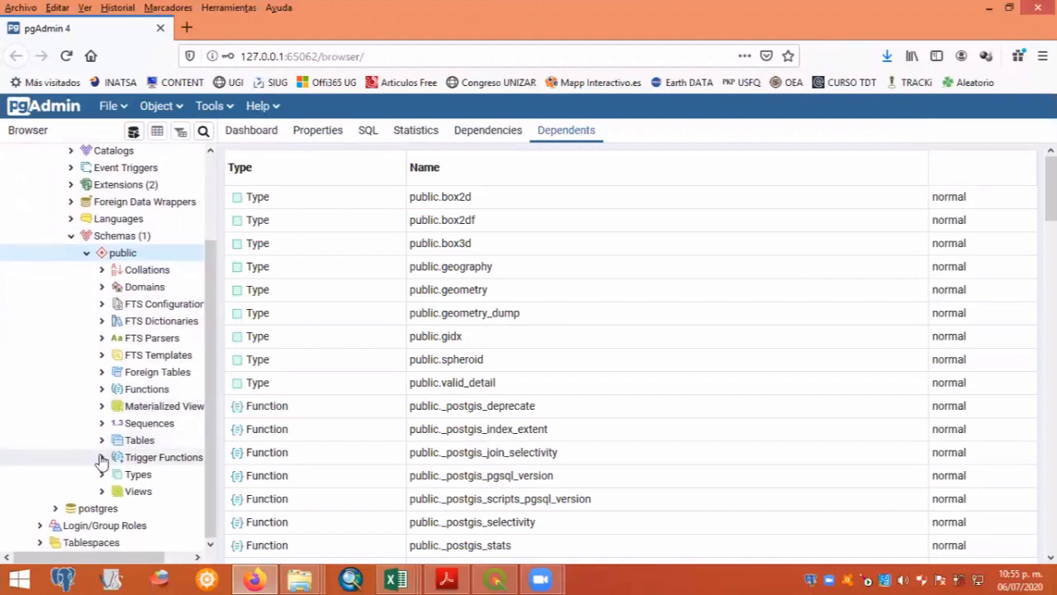
{"action": "left_click", "coordinate": [102, 441]}
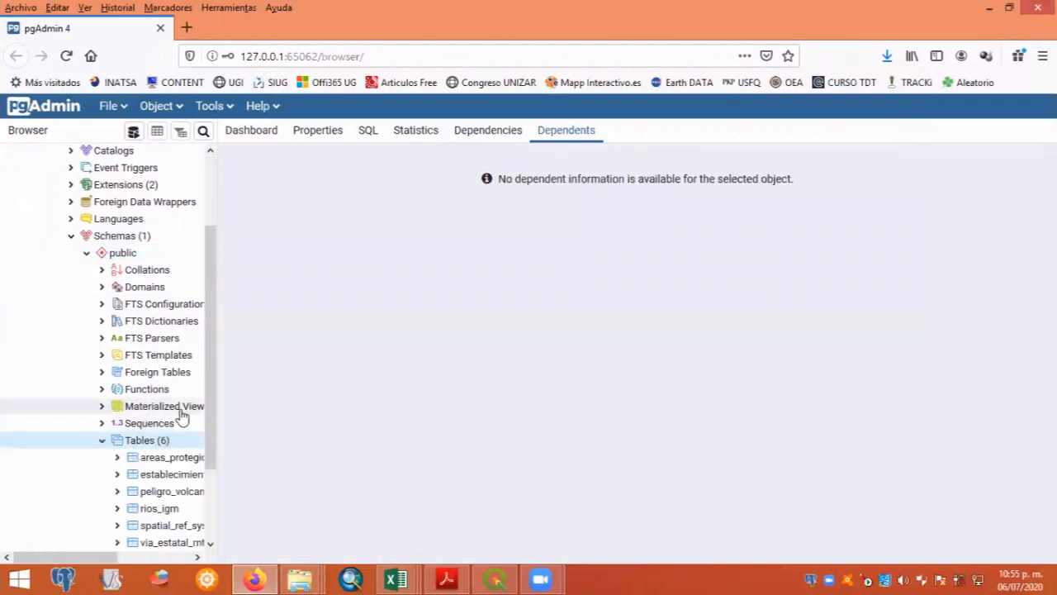
{"action": "left_click_drag", "start_coordinate": [213, 418], "coordinate": [206, 492]}
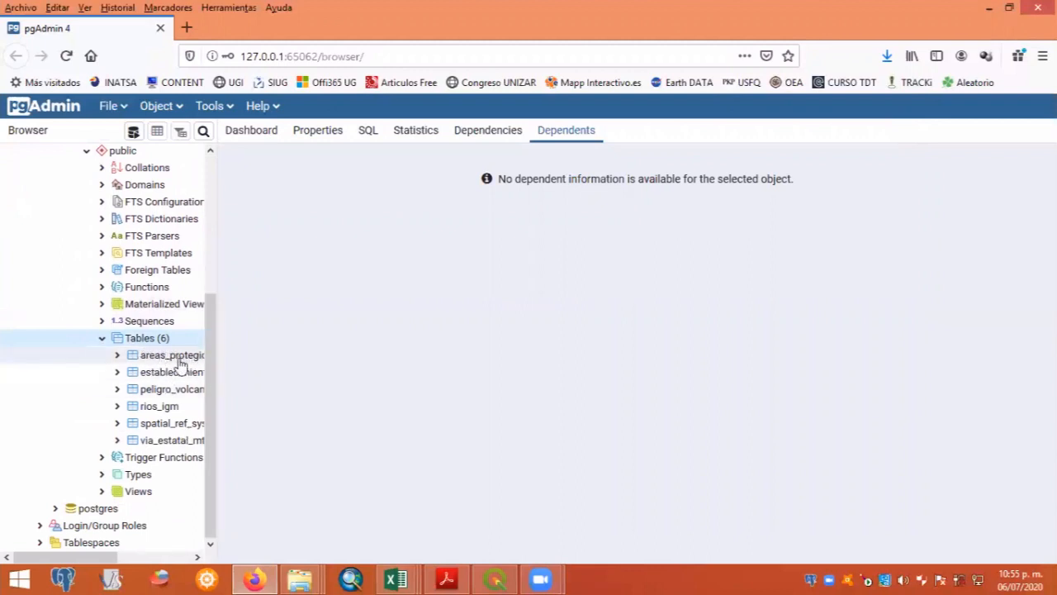
{"action": "left_click_drag", "start_coordinate": [214, 364], "coordinate": [322, 371]}
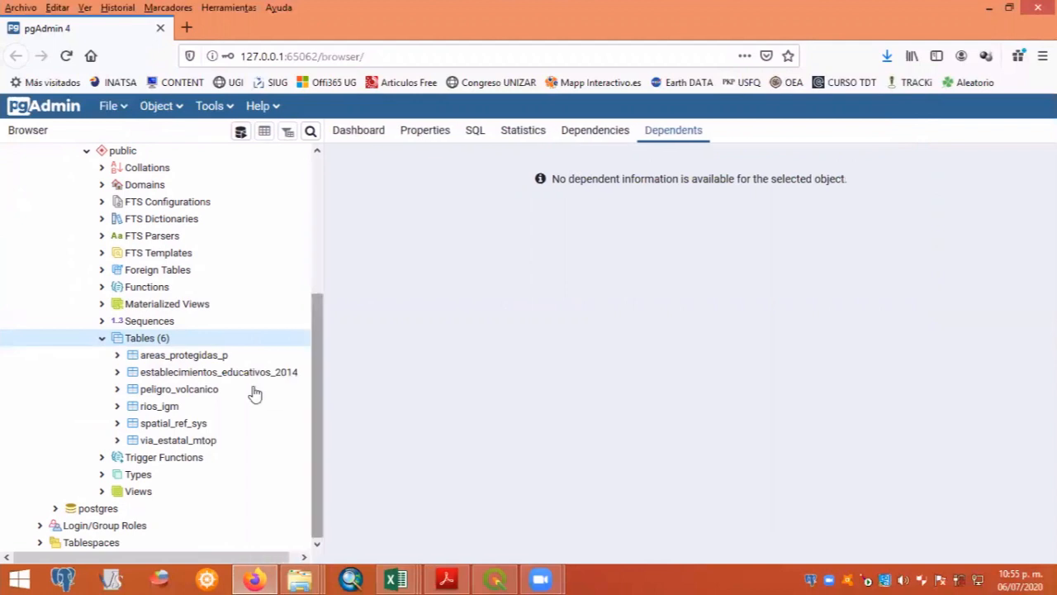
- View all rows of the areas_protegidas_p table and of the rios_igm table
{"action": "left_click", "coordinate": [174, 358]}
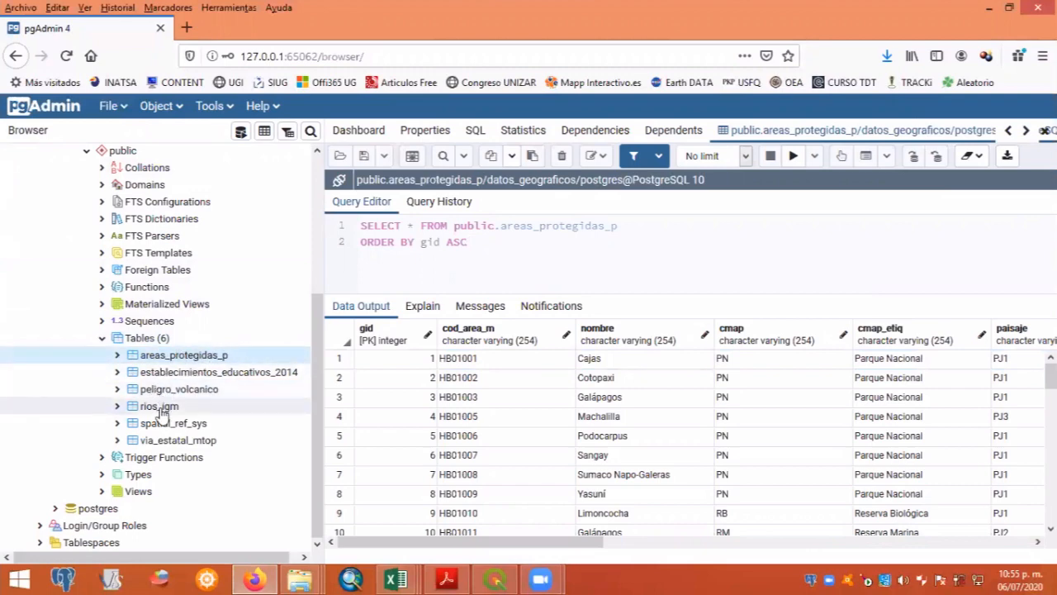
{"action": "left_click", "coordinate": [160, 409]}
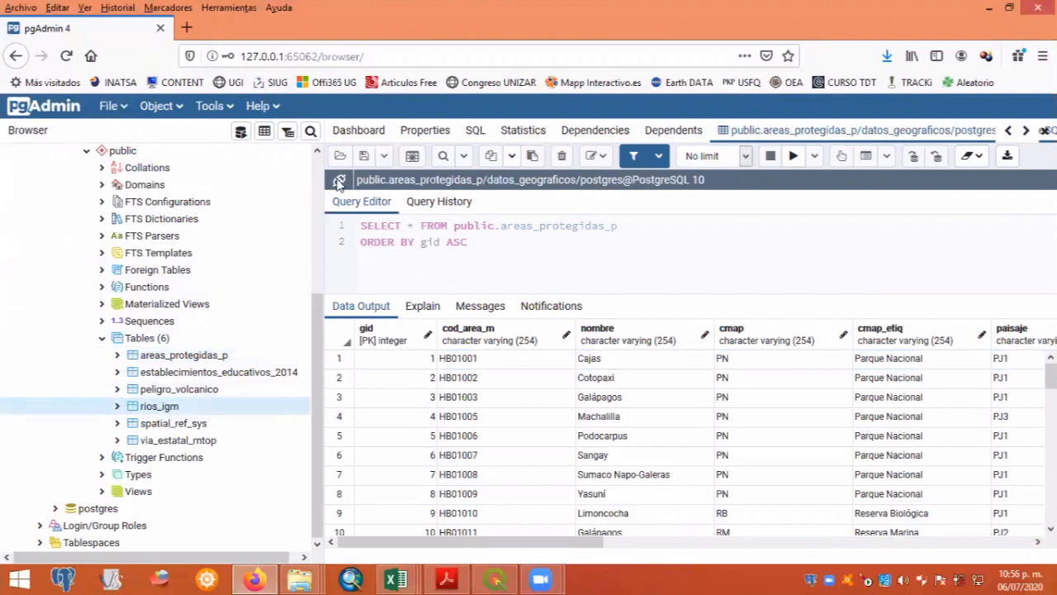
{"action": "left_click", "coordinate": [264, 134]}
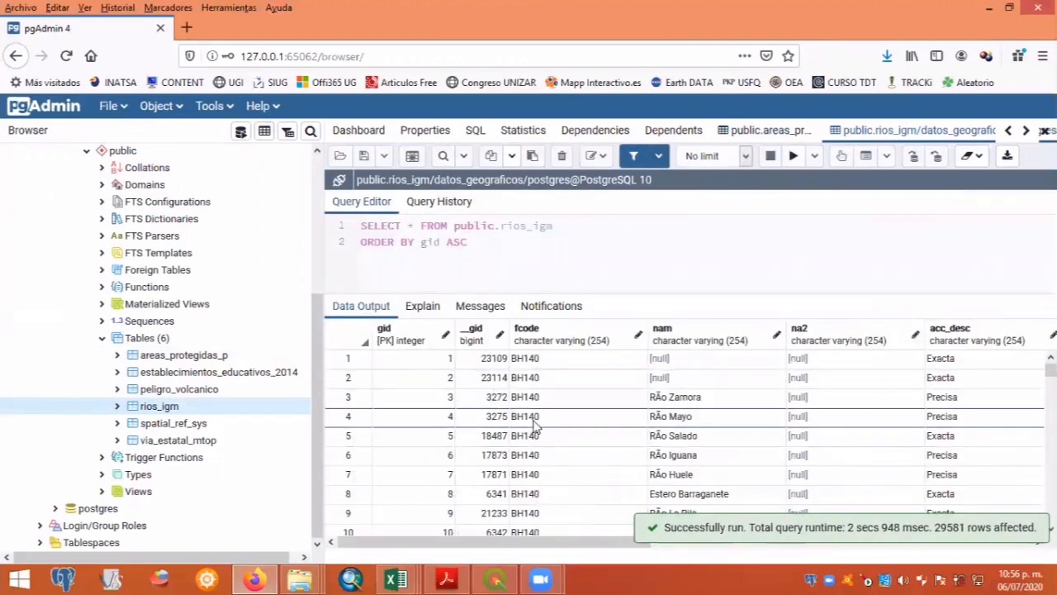
- Examine the attribute records of the rios_igm table, moving through its rows and columns
{"action": "scroll", "coordinate": [535, 425], "scroll_direction": "down", "scroll_amount": 3}
{"action": "scroll", "coordinate": [534, 424], "scroll_direction": "up", "scroll_amount": 3}
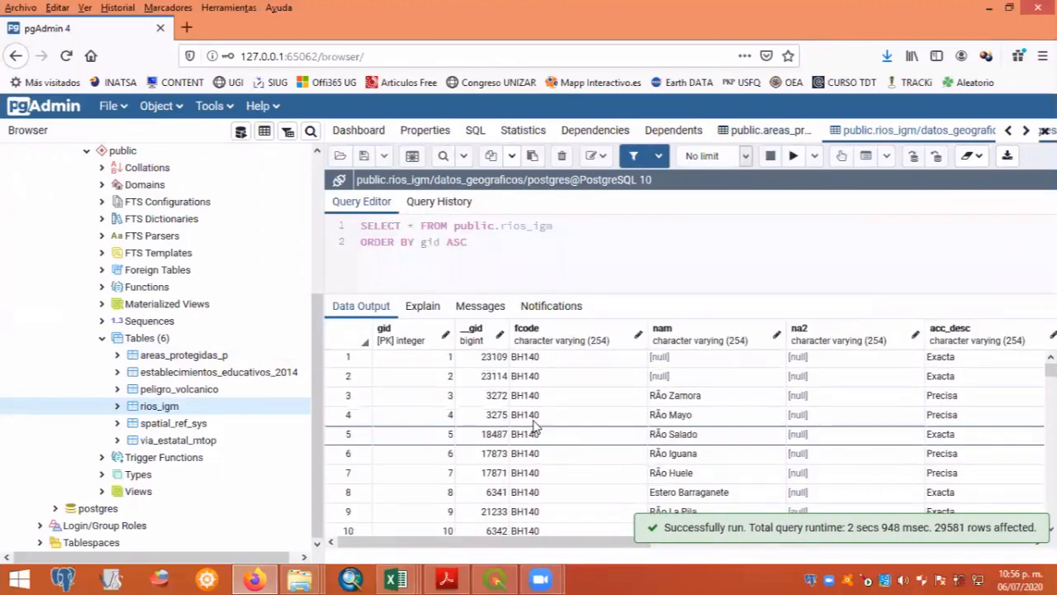
{"action": "left_click", "coordinate": [534, 423]}
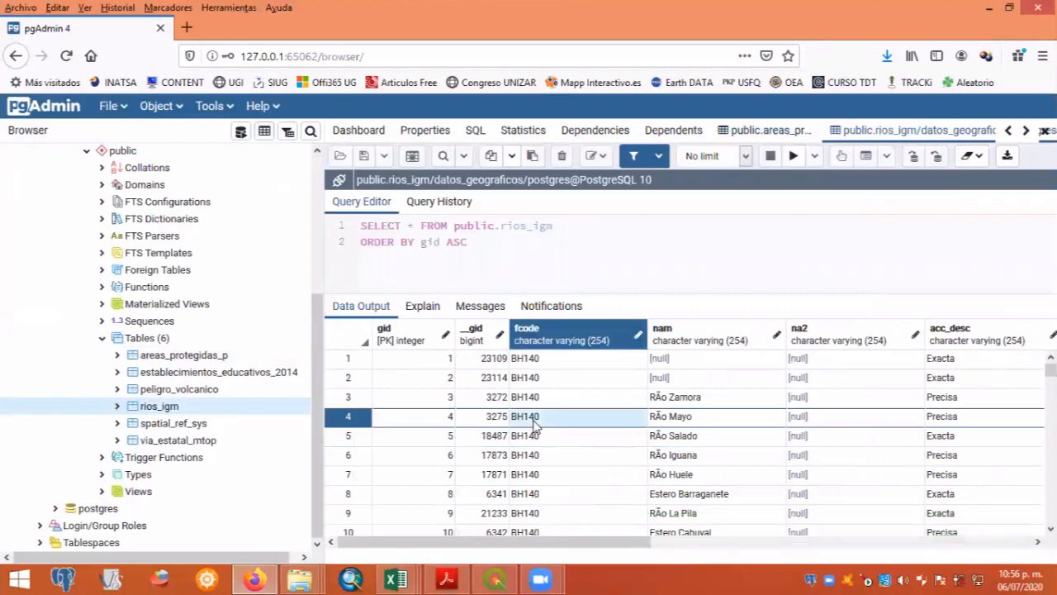
{"action": "key", "text": "Down"}
{"action": "key", "text": "Down"}
{"action": "key", "text": "Down"}
{"action": "key", "text": "Down"}
{"action": "key", "text": "Right"}
{"action": "key", "text": "Right"}
{"action": "key", "text": "Right"}
{"action": "key", "text": "Right"}
{"action": "key", "text": "Right"}
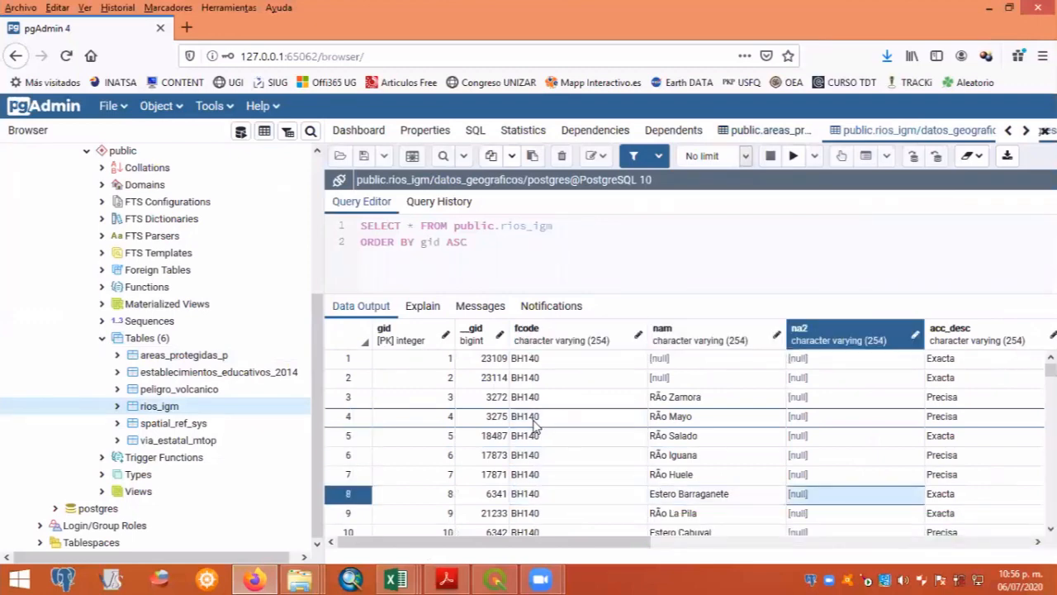
- Examine the rios_igm columns from the name fields across to longkm and geom, and return to the gid column
{"action": "key", "text": "Right"}
{"action": "key", "text": "Right"}
{"action": "key", "text": "Left"}
{"action": "key", "text": "Left"}
{"action": "key", "text": "Left"}
{"action": "key", "text": "Left"}
{"action": "key", "text": "Left"}
{"action": "key", "text": "Left"}
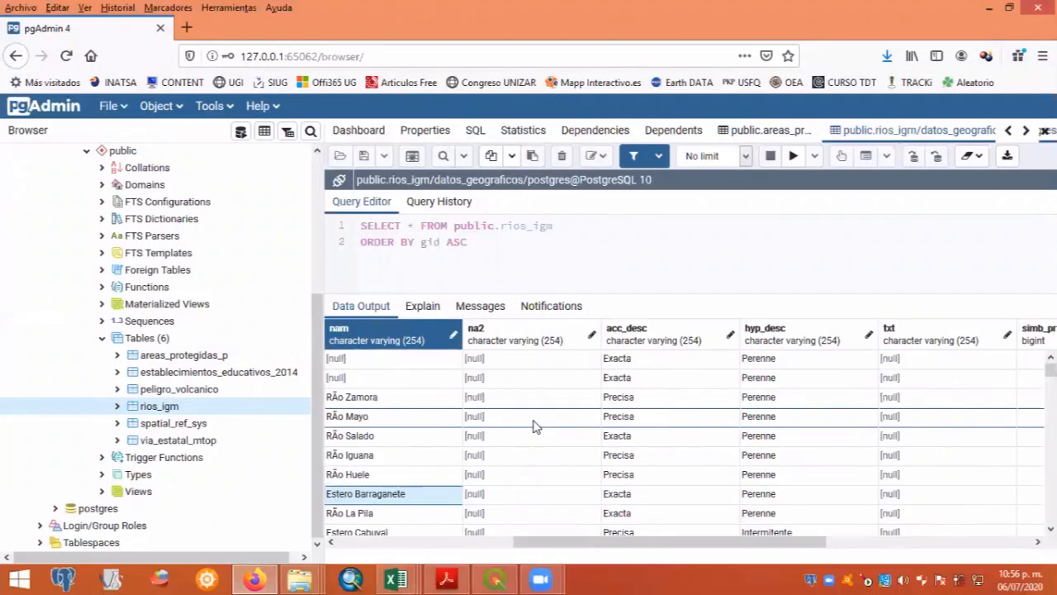
{"action": "key", "text": "Right"}
{"action": "key", "text": "Right"}
{"action": "key", "text": "Right"}
{"action": "key", "text": "Right"}
{"action": "key", "text": "Right"}
{"action": "key", "text": "Right"}
{"action": "key", "text": "Right"}
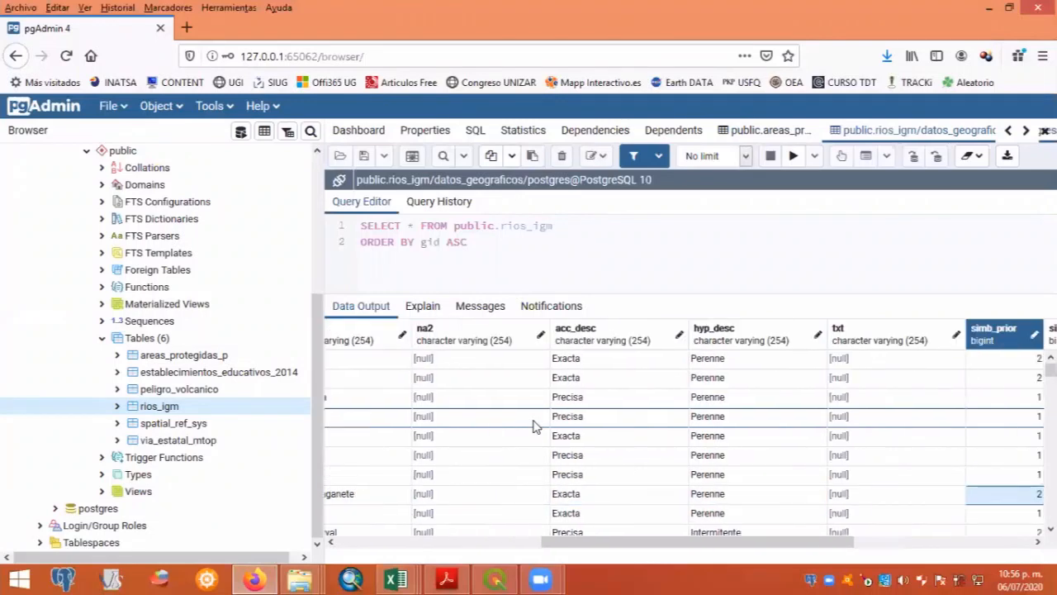
{"action": "key", "text": "Right"}
{"action": "key", "text": "Right"}
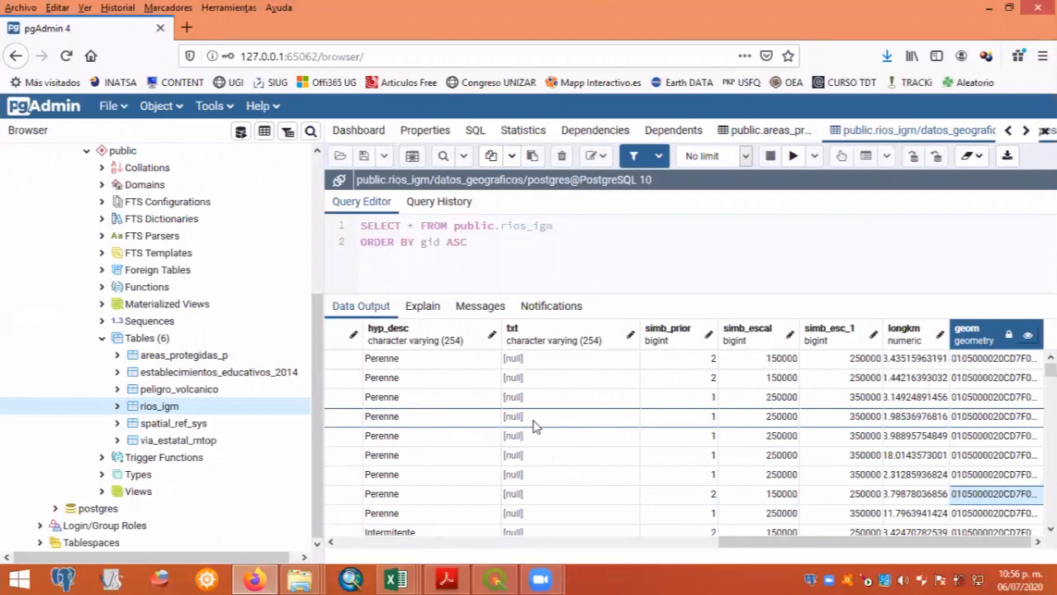
{"action": "key", "text": "Left"}
{"action": "key", "text": "Left"}
{"action": "key", "text": "Left"}
{"action": "key", "text": "Left"}
{"action": "key", "text": "Left"}
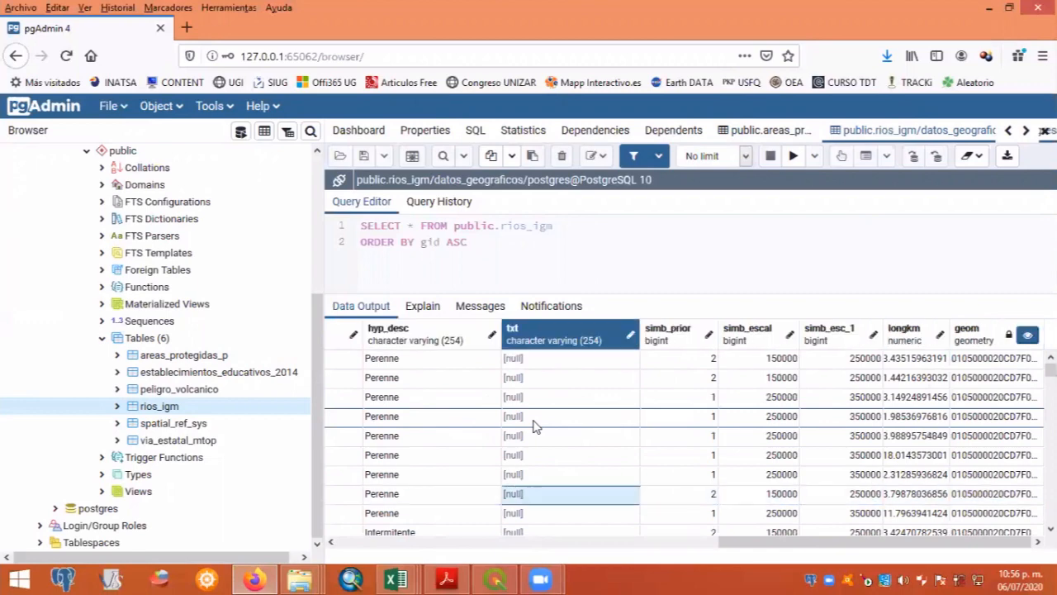
{"action": "key", "text": "Right"}
{"action": "key", "text": "Right"}
{"action": "key", "text": "Right"}
{"action": "key", "text": "Right"}
{"action": "key", "text": "Right"}
{"action": "key", "text": "Left"}
{"action": "key", "text": "Left"}
{"action": "key", "text": "Left"}
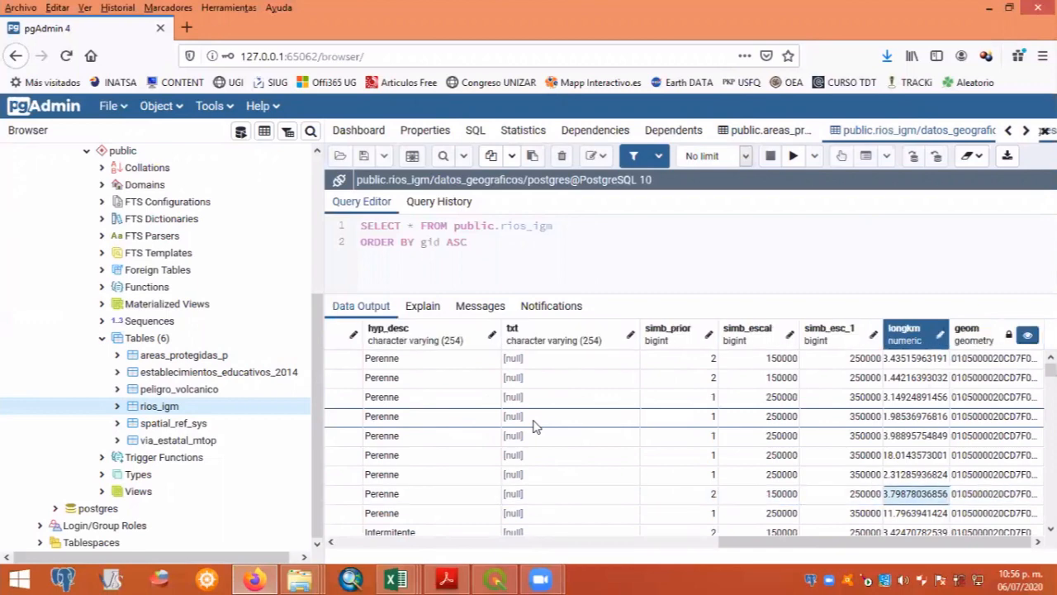
{"action": "key", "text": "Right"}
{"action": "key", "text": "Right"}
{"action": "key", "text": "Right"}
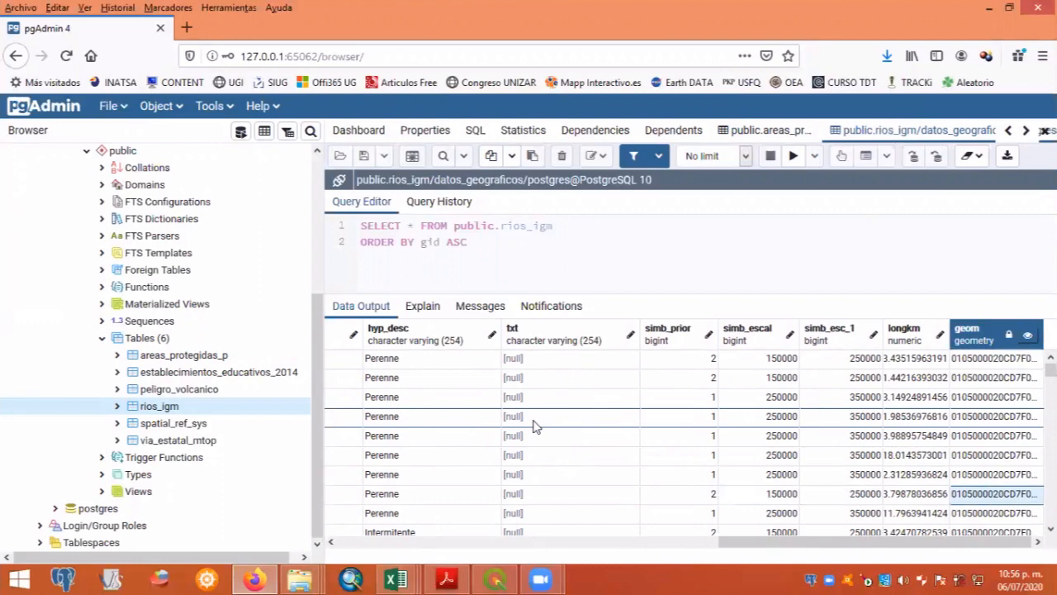
{"action": "key", "text": "Left"}
{"action": "key", "text": "Left"}
{"action": "key", "text": "Left"}
{"action": "key", "text": "Left"}
{"action": "key", "text": "Left"}
{"action": "key", "text": "Left"}
{"action": "key", "text": "Left"}
{"action": "key", "text": "Left"}
{"action": "key", "text": "Left"}
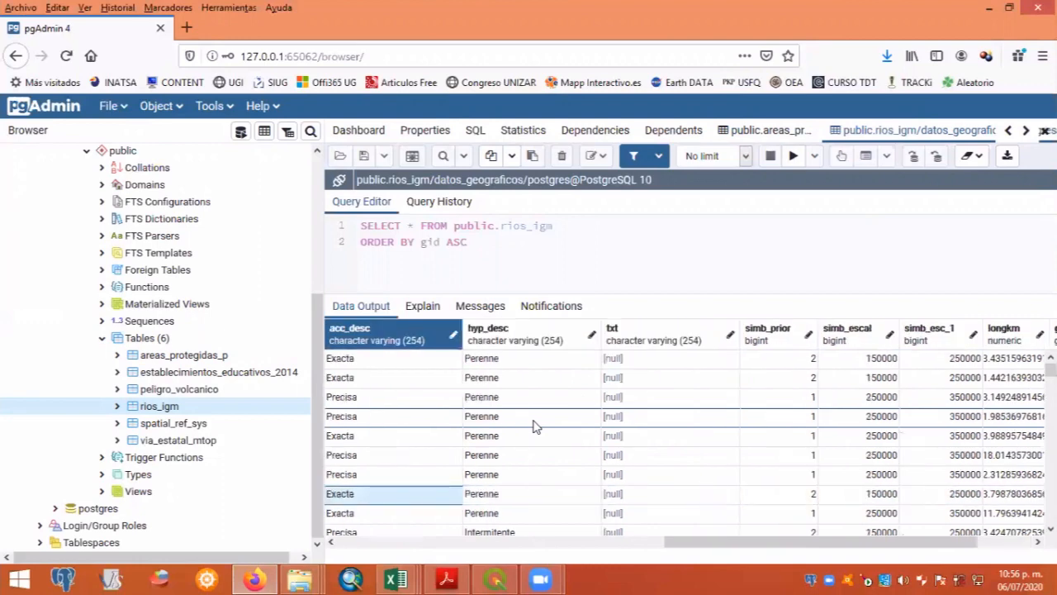
{"action": "key", "text": "Left"}
{"action": "key", "text": "Left"}
{"action": "key", "text": "Left"}
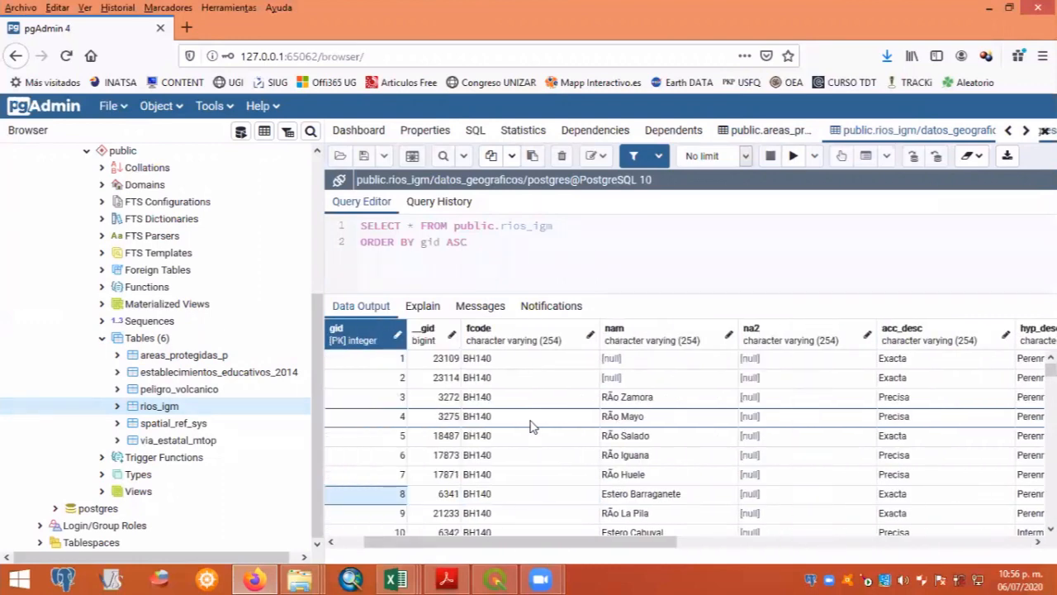
- Go through the tables of the public schema in the browser tree and view their list and the areas_protegidas_p properties
{"action": "left_click", "coordinate": [199, 357]}
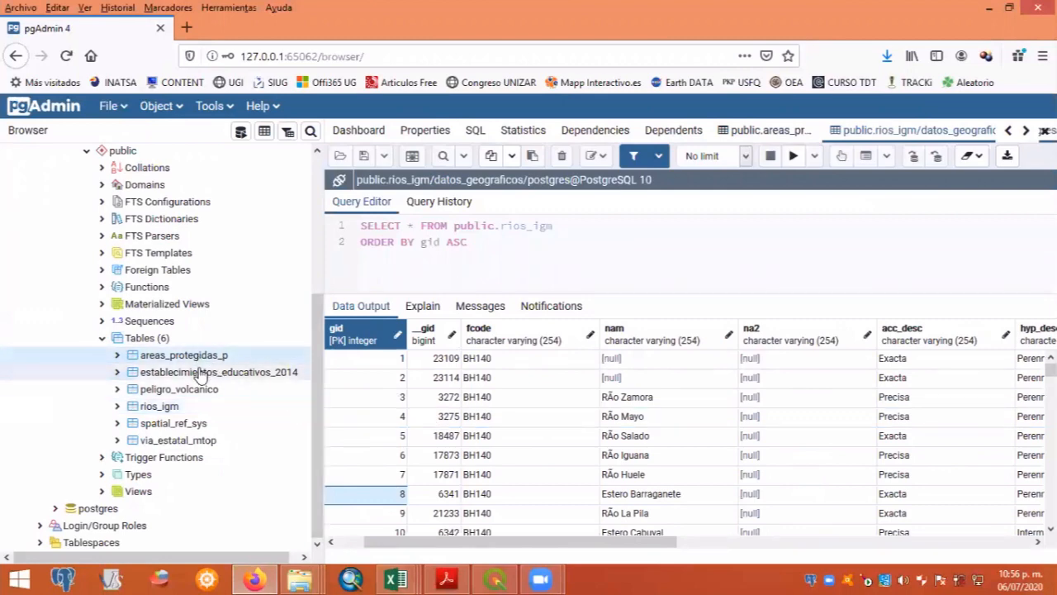
{"action": "left_click", "coordinate": [199, 373]}
{"action": "left_click", "coordinate": [199, 391]}
{"action": "left_click", "coordinate": [170, 409]}
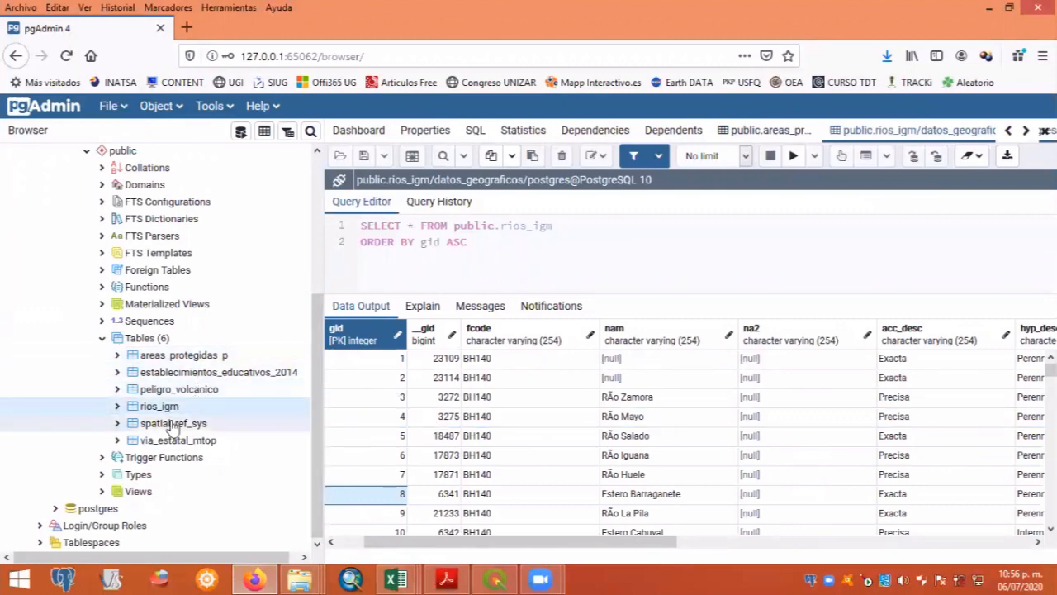
{"action": "left_click", "coordinate": [173, 424]}
{"action": "left_click", "coordinate": [177, 442]}
{"action": "left_click", "coordinate": [169, 358]}
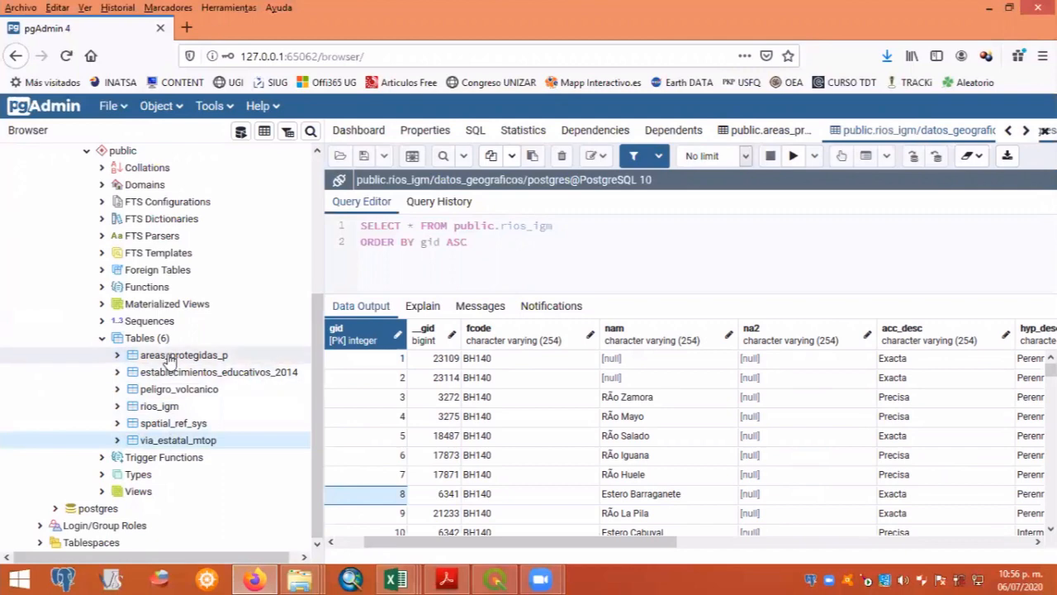
{"action": "left_click", "coordinate": [170, 373]}
{"action": "left_click", "coordinate": [165, 390]}
{"action": "left_click", "coordinate": [164, 405]}
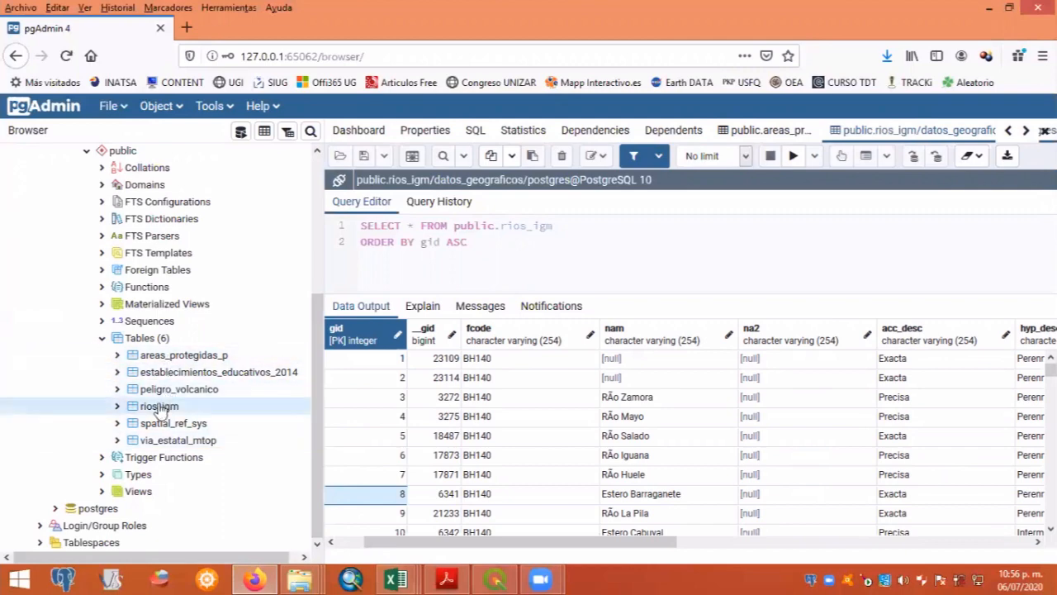
{"action": "left_click", "coordinate": [170, 424]}
{"action": "left_click", "coordinate": [175, 441]}
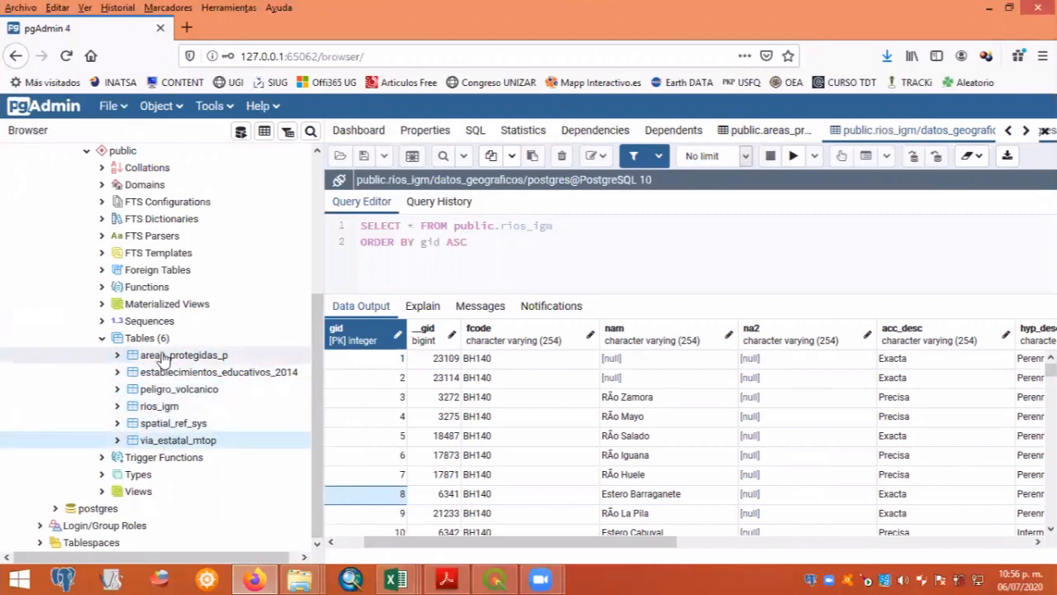
{"action": "left_click", "coordinate": [164, 357]}
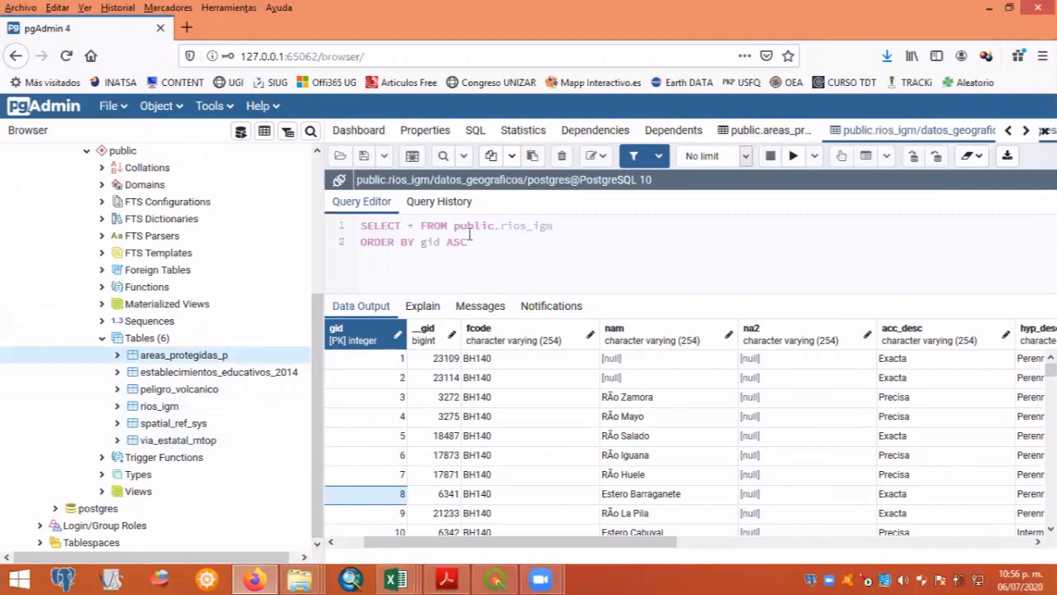
{"action": "left_click", "coordinate": [147, 338]}
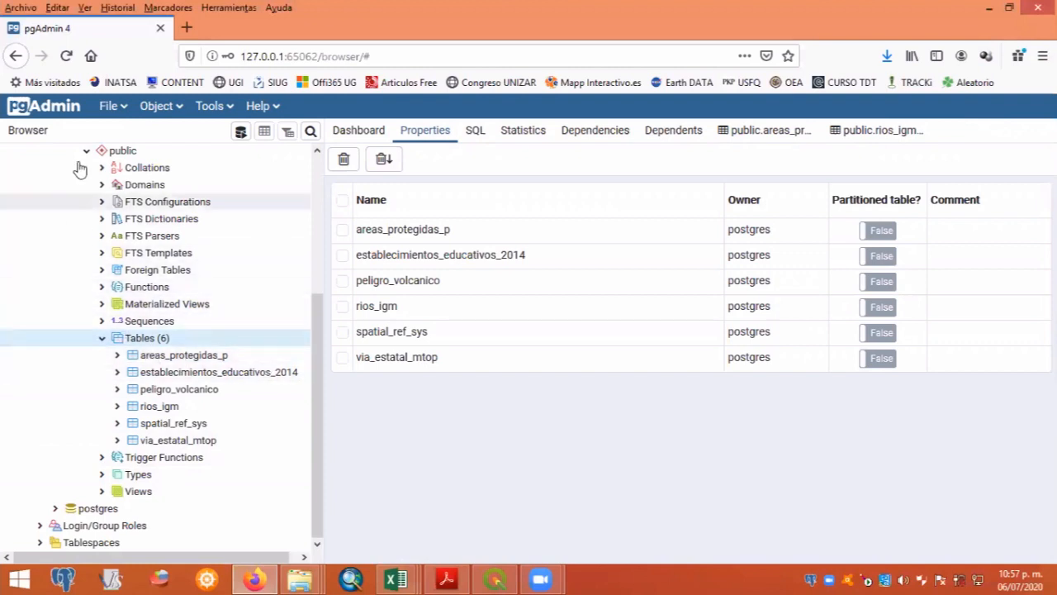
{"action": "left_click", "coordinate": [171, 360]}
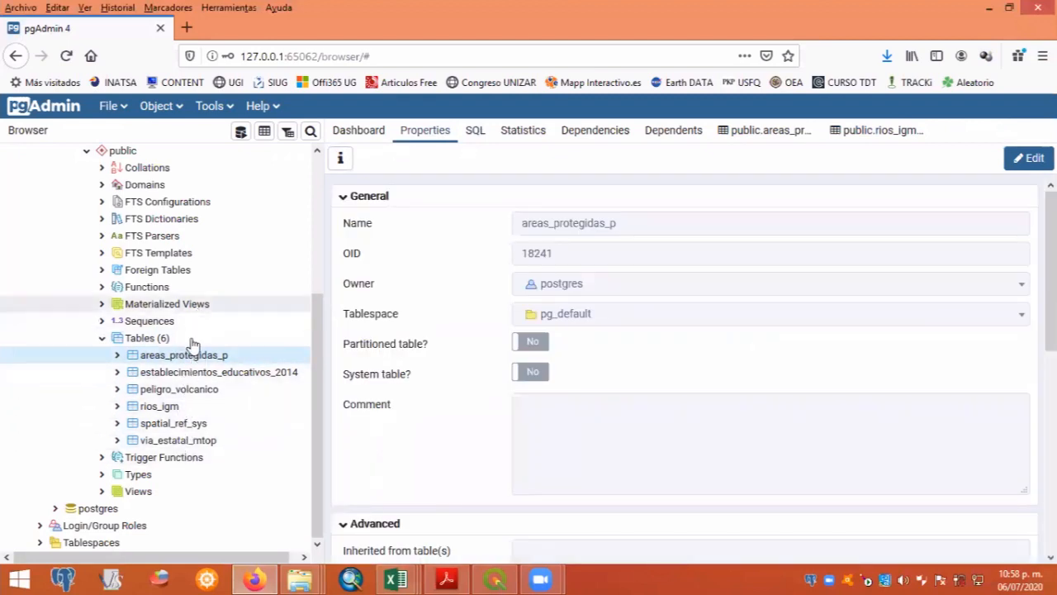
- Open the Query Tool from the peligro_volcanico table
{"action": "left_click", "coordinate": [176, 393]}
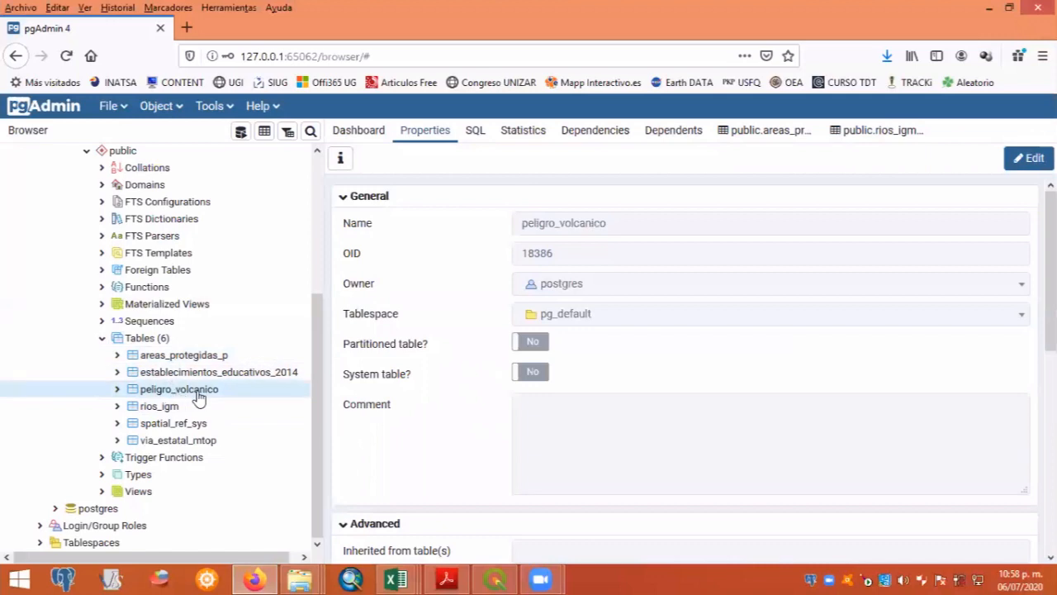
{"action": "right_click", "coordinate": [198, 398]}
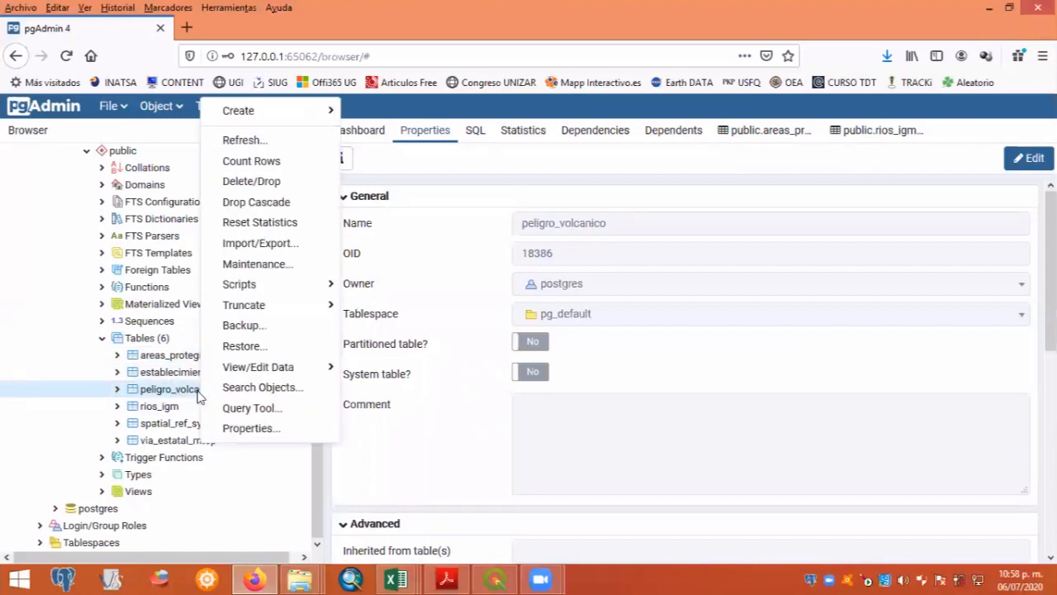
{"action": "left_click", "coordinate": [308, 419]}
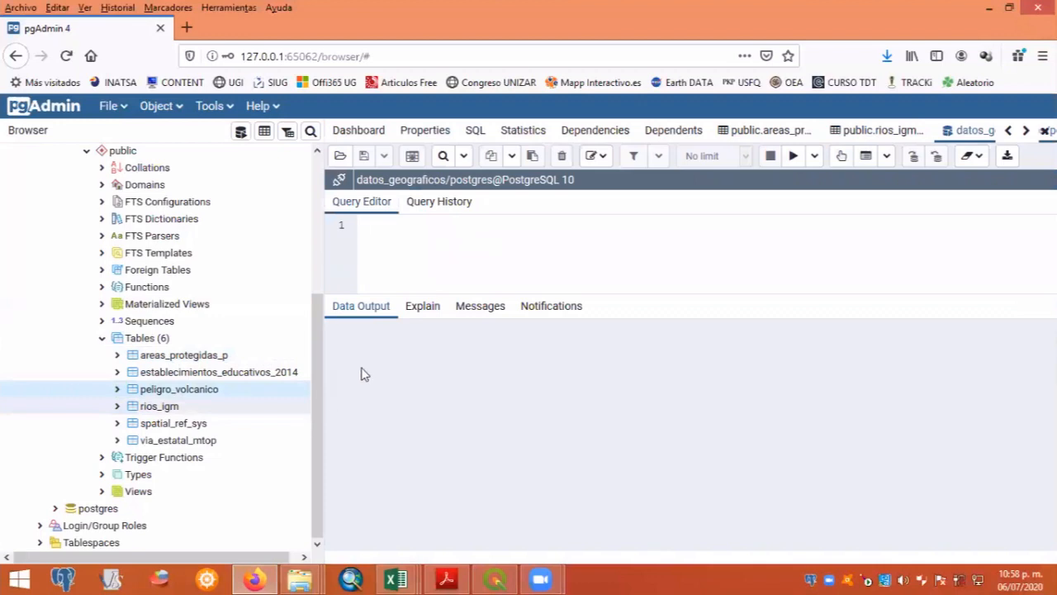
{"action": "right_click", "coordinate": [189, 395]}
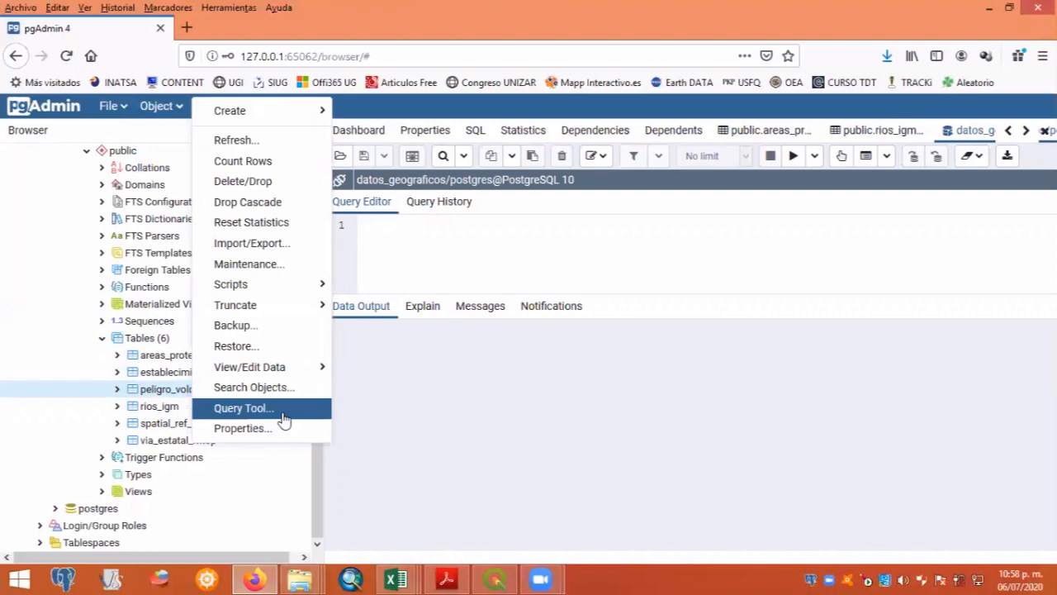
- Write and run the query "select * from peligro_volcanico" to retrieve all records of the table
{"action": "left_click", "coordinate": [410, 235]}
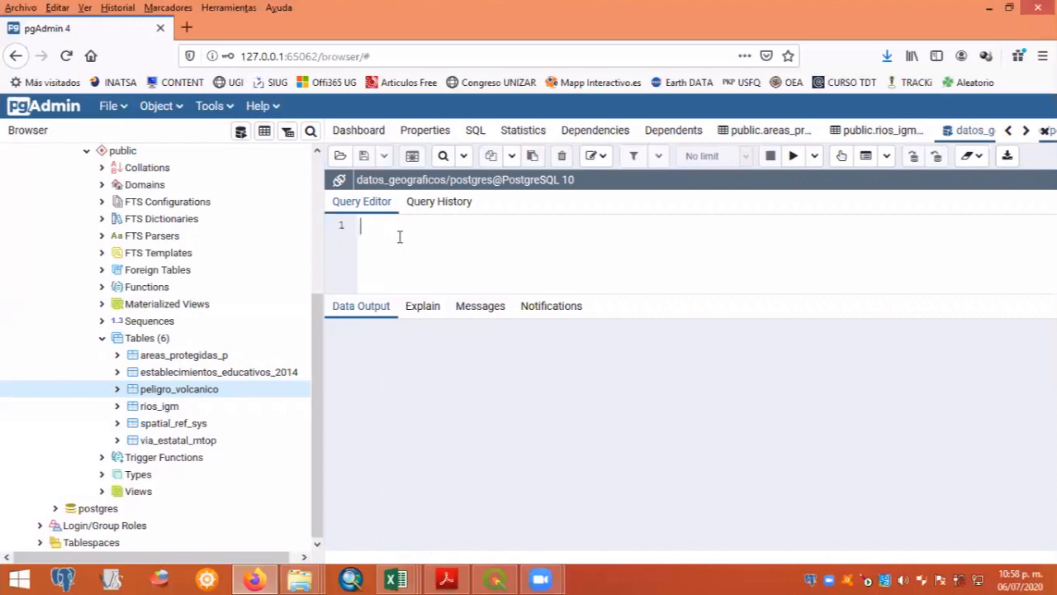
{"action": "type", "text": "select * from pelig"}
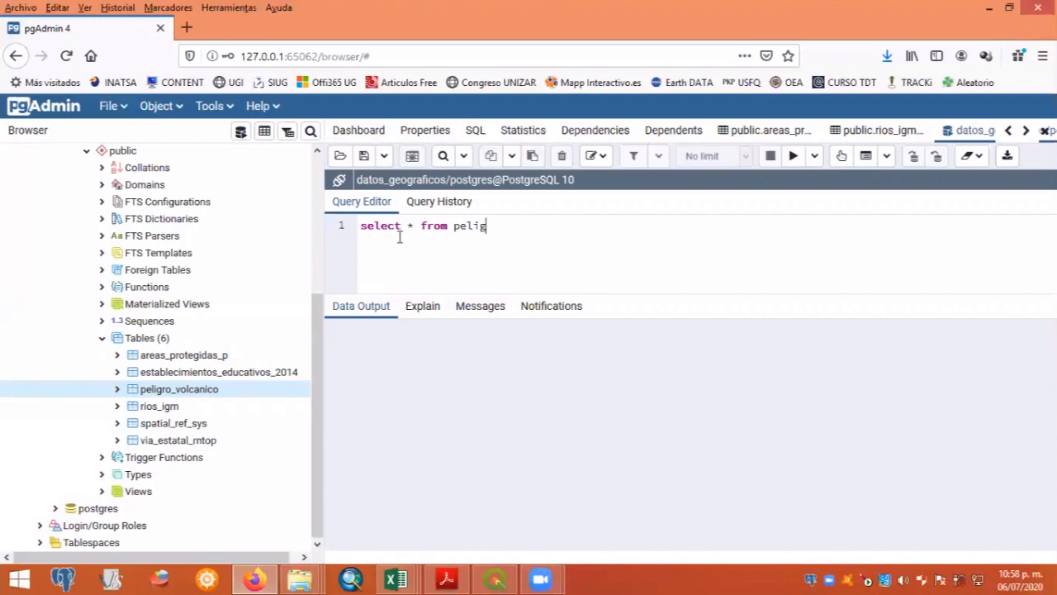
{"action": "type", "text": "ro_volcanico"}
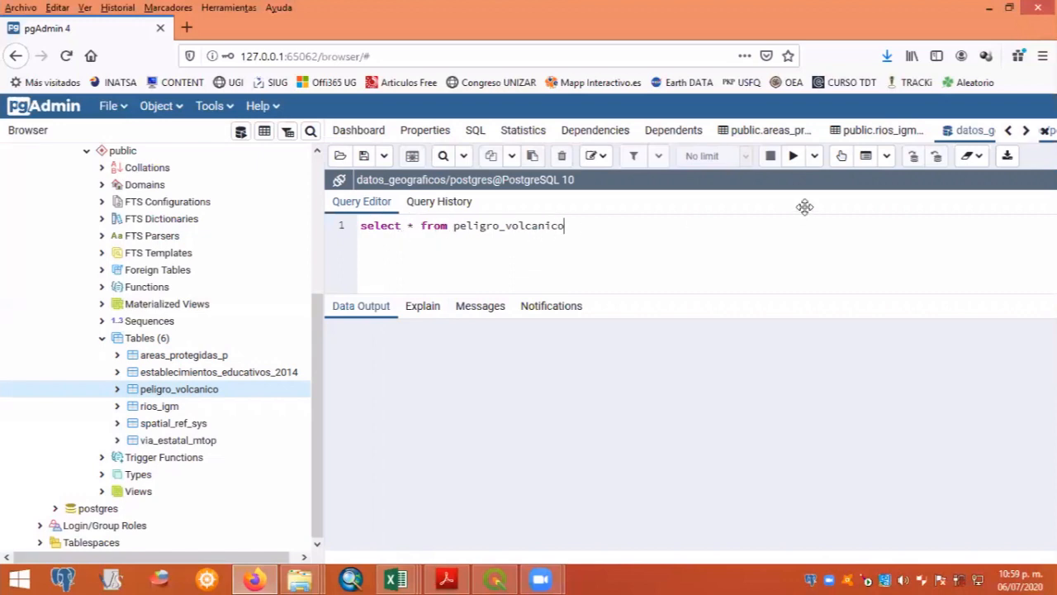
{"action": "left_click", "coordinate": [791, 157]}
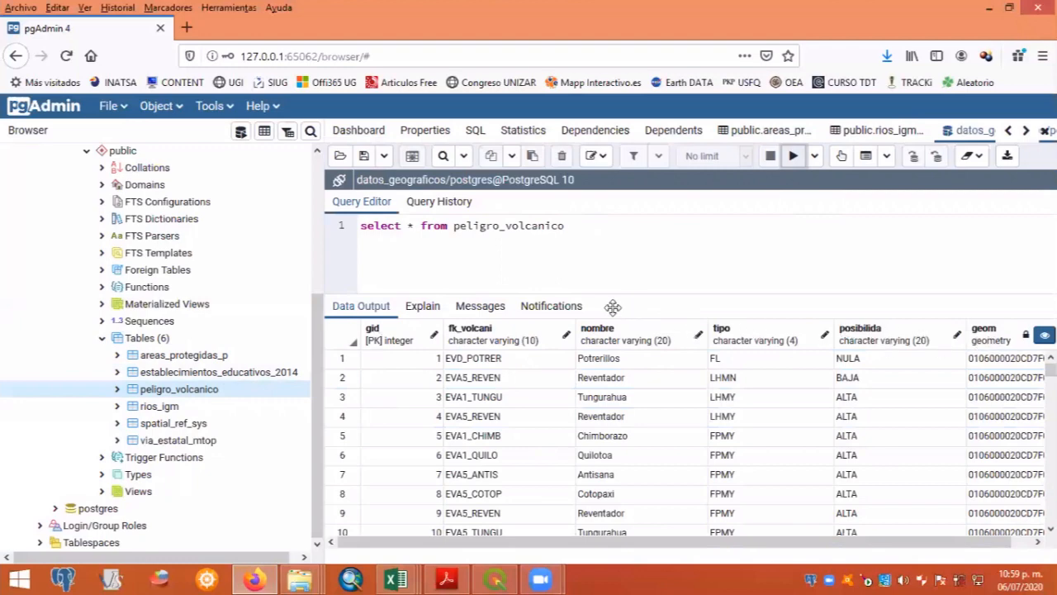
- Add a second statement, "select * from peligro_volcanico", on line 3 below the first query
{"action": "left_click", "coordinate": [596, 227]}
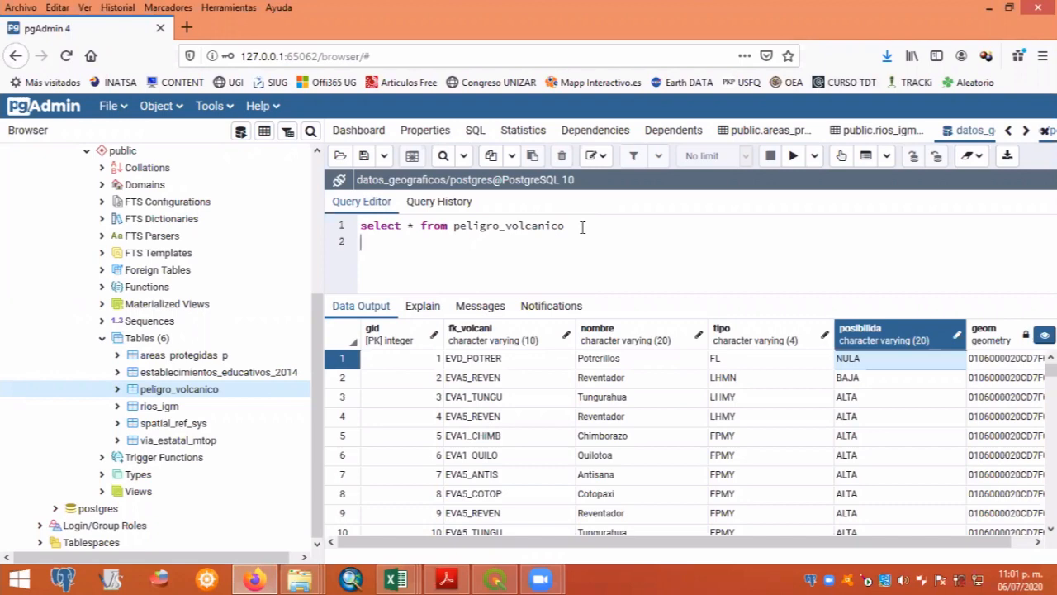
{"action": "key", "text": "Return"}
{"action": "type", "text": "select * from"}
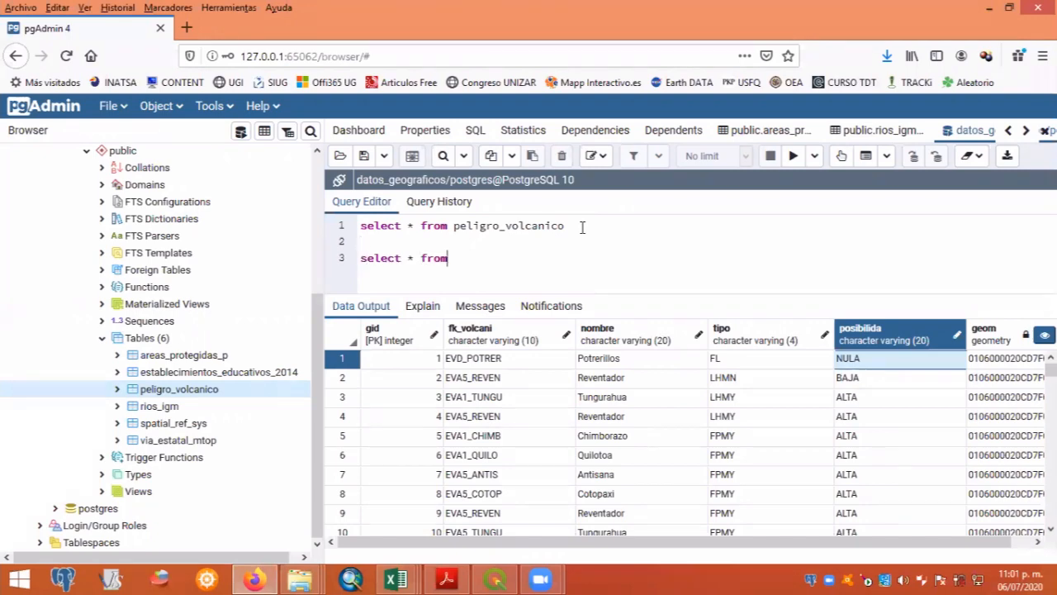
{"action": "type", "text": " peli"}
{"action": "key", "text": "ctrl+space"}
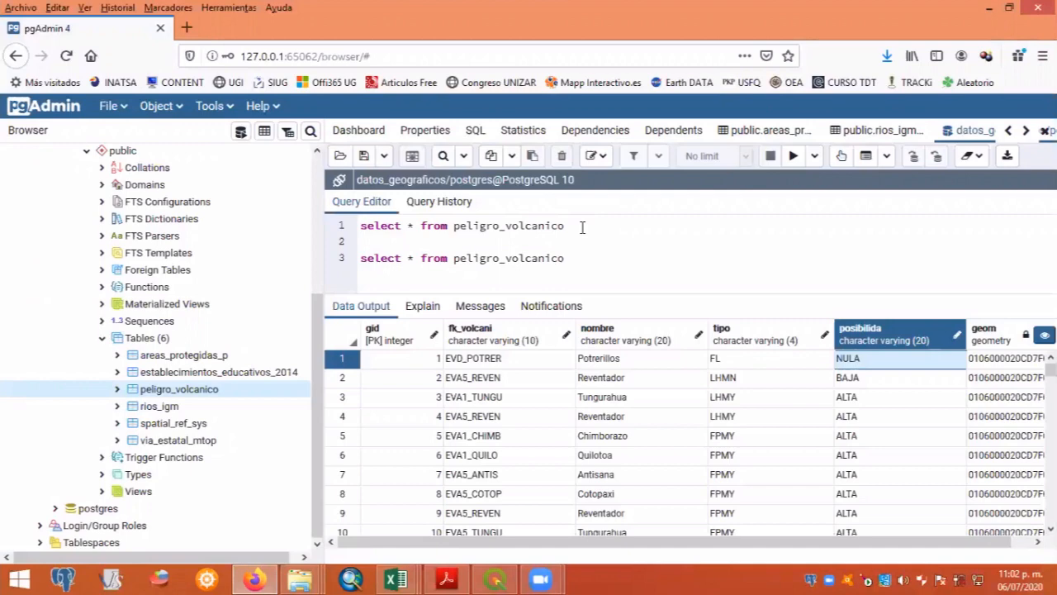
- Restrict the second statement with the condition "where posibilida='ALTA'"
{"action": "type", "text": "where posibilida='ALTA"}
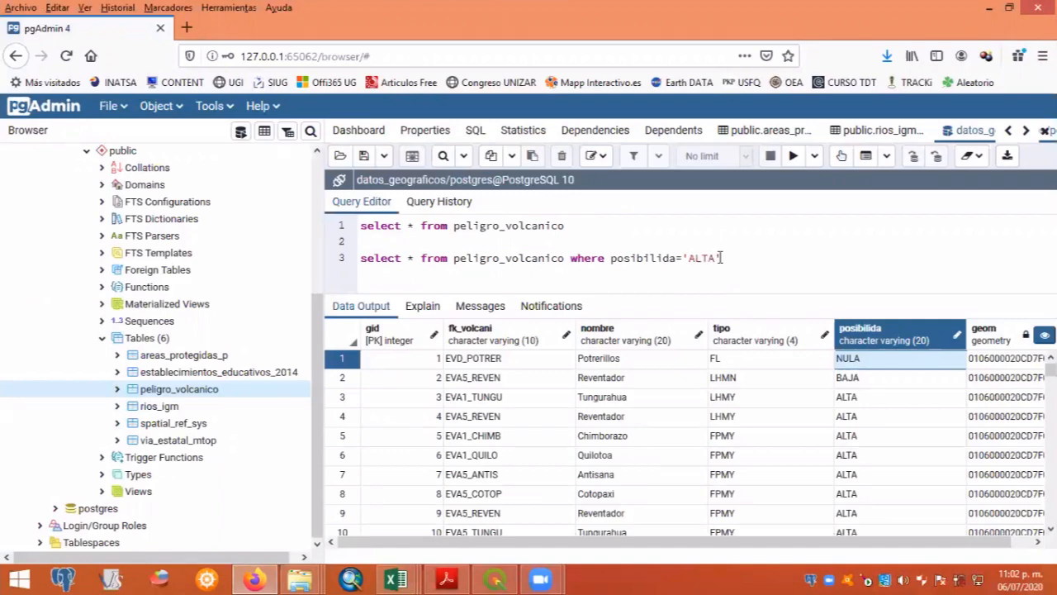
- Run only the statement filtered on posibilida='ALTA' and look through its result rows down to the last one
{"action": "double_click", "coordinate": [543, 258]}
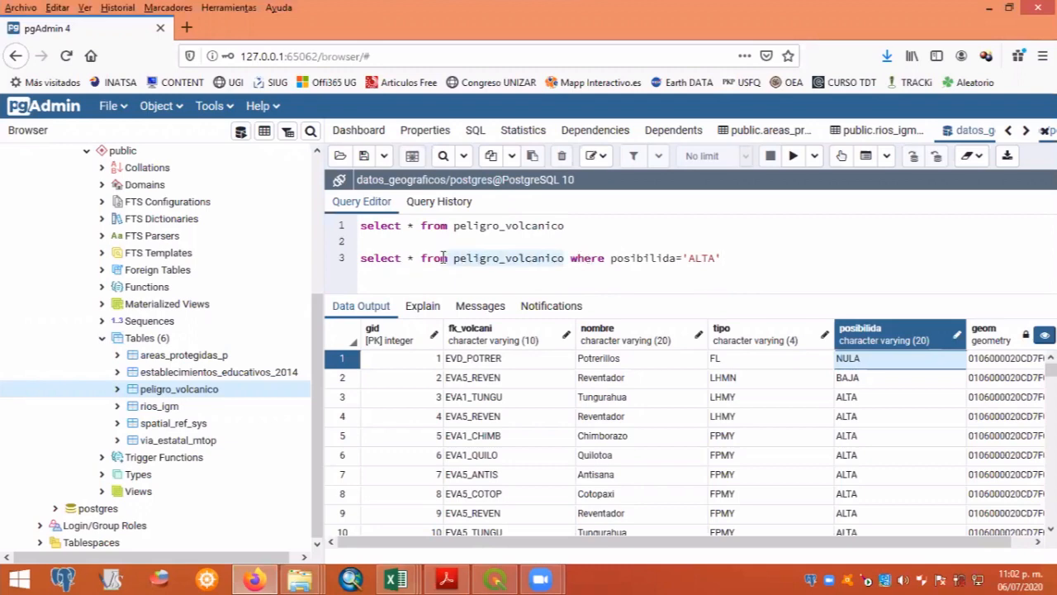
{"action": "left_click", "coordinate": [658, 258]}
{"action": "left_click_drag", "start_coordinate": [732, 256], "coordinate": [355, 266]}
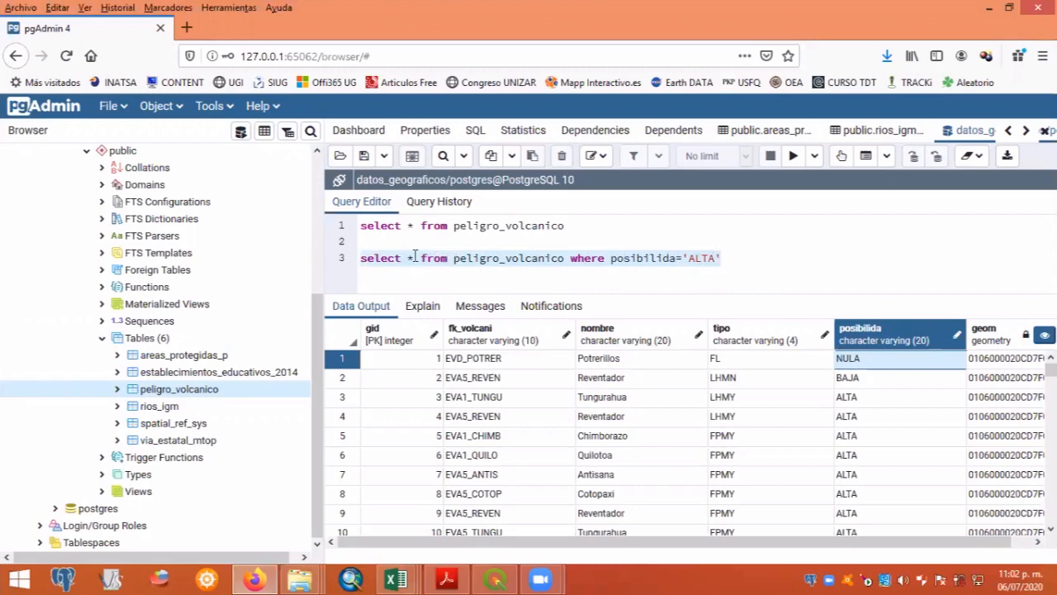
{"action": "left_click", "coordinate": [793, 158]}
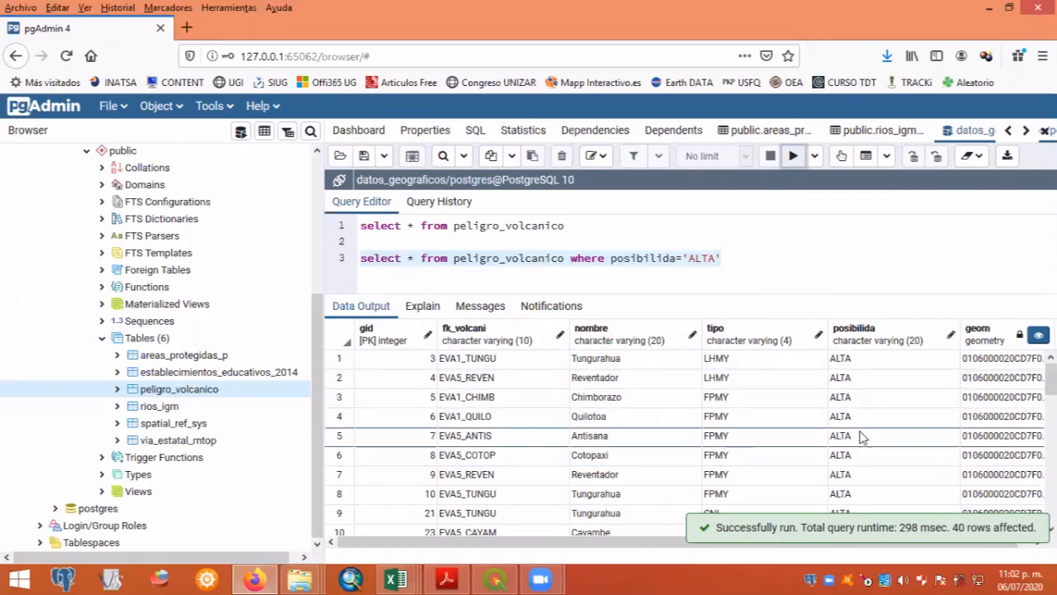
{"action": "scroll", "coordinate": [859, 471], "scroll_direction": "down", "scroll_amount": 1}
{"action": "scroll", "coordinate": [863, 479], "scroll_direction": "down", "scroll_amount": 9}
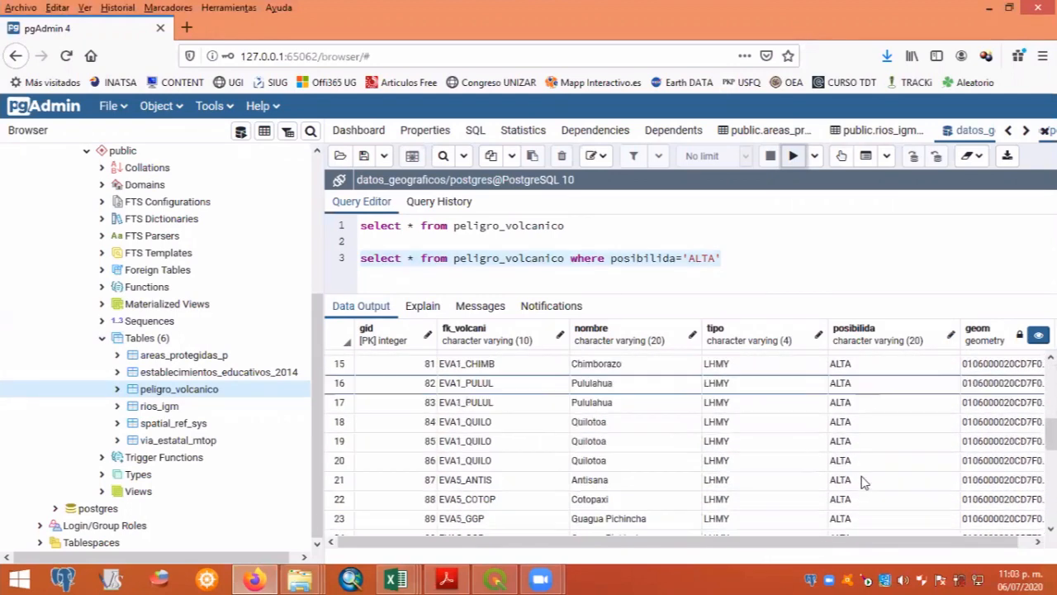
{"action": "key", "text": "F5"}
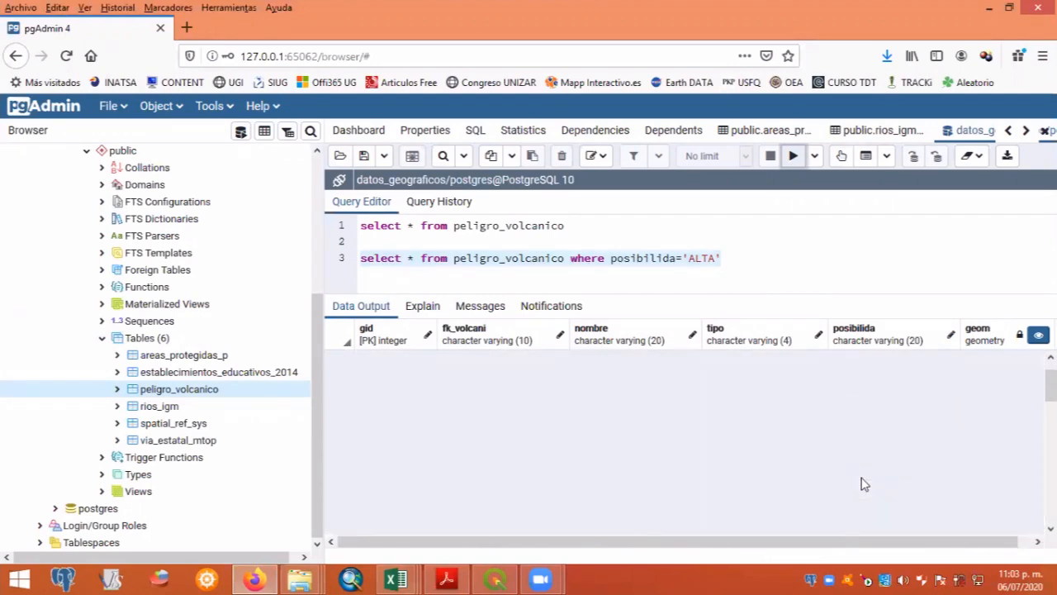
{"action": "scroll", "coordinate": [862, 483], "scroll_direction": "down", "scroll_amount": 9}
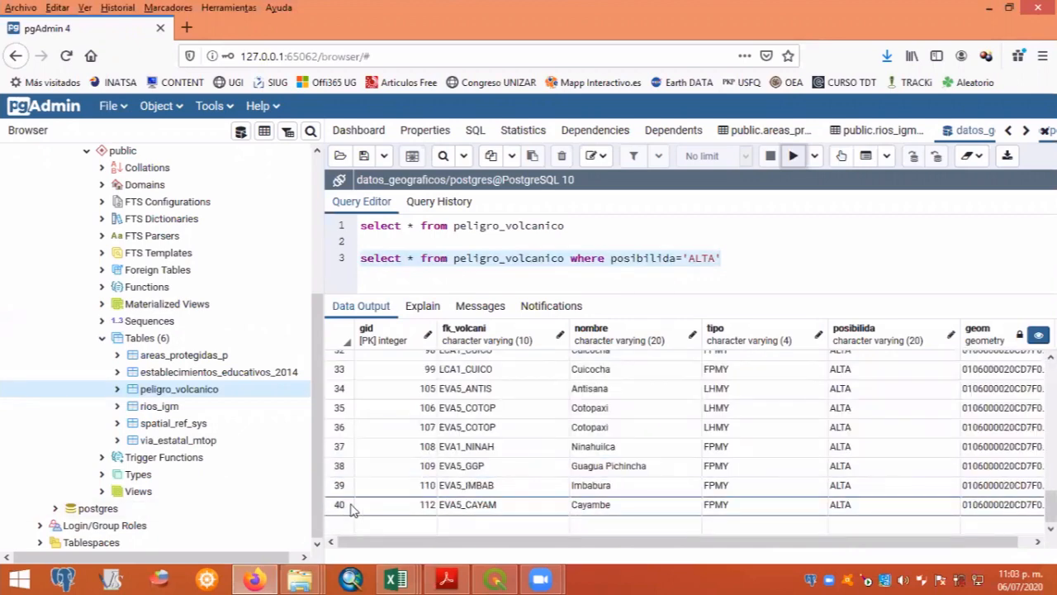
{"action": "scroll", "coordinate": [878, 446], "scroll_direction": "up", "scroll_amount": 9}
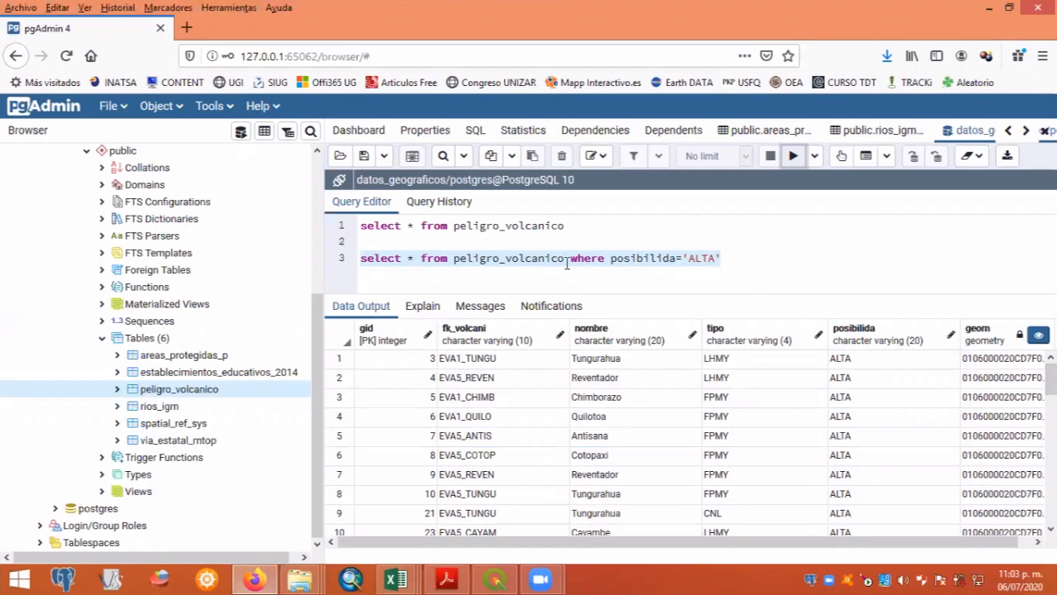
- Move the condition posibilida='ALTA' of the second statement onto its own line, below the line ending in where
{"action": "left_click", "coordinate": [613, 259]}
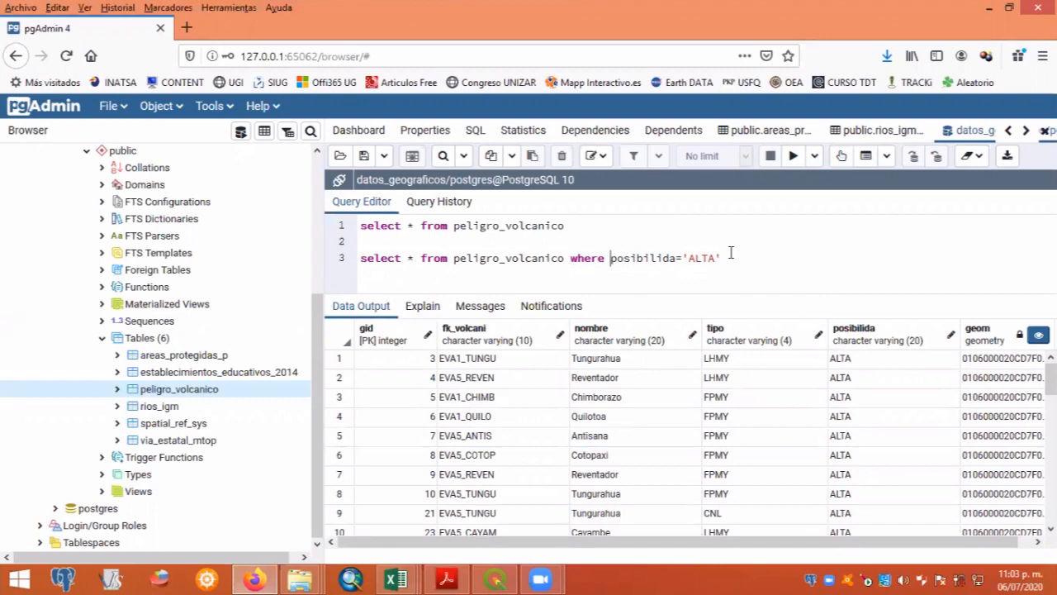
{"action": "key", "text": "Return"}
{"action": "key", "text": "shift+Right"}
{"action": "key", "text": "shift+Right"}
{"action": "key", "text": "shift+Right"}
{"action": "key", "text": "shift+Right"}
{"action": "key", "text": "shift+Right"}
{"action": "key", "text": "shift+Right"}
{"action": "key", "text": "shift+Right"}
{"action": "key", "text": "shift+Right"}
{"action": "key", "text": "shift+Right"}
{"action": "key", "text": "shift+Right"}
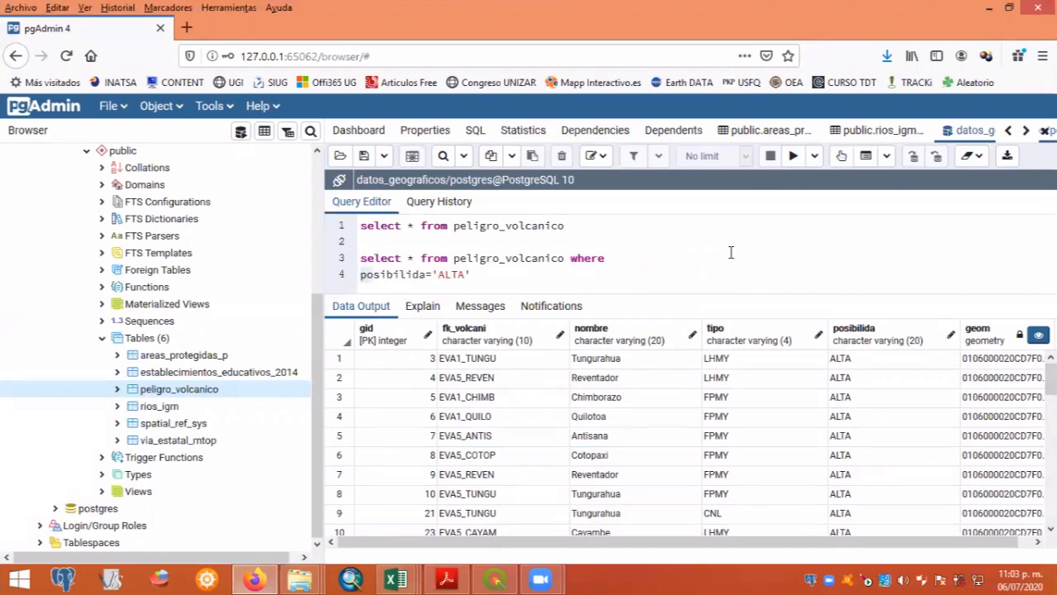
{"action": "key", "text": "shift+Right"}
{"action": "key", "text": "shift+Right"}
{"action": "key", "text": "shift+Right"}
{"action": "key", "text": "shift+Right"}
{"action": "key", "text": "shift+Right"}
{"action": "key", "text": "shift+Right"}
{"action": "key", "text": "shift+Right"}
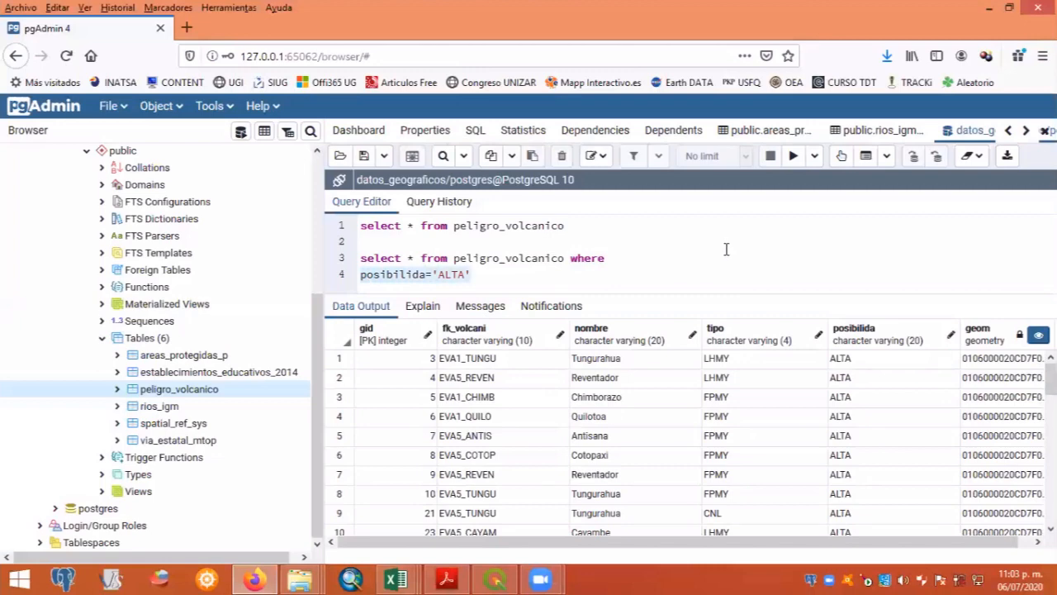
{"action": "left_click", "coordinate": [636, 262]}
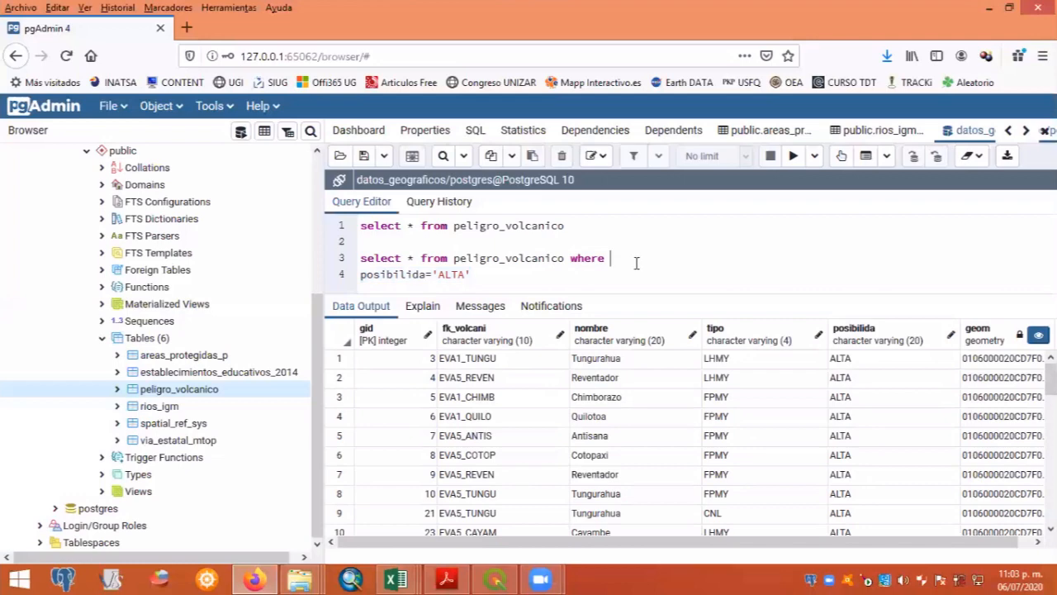
{"action": "key", "text": "shift+Home"}
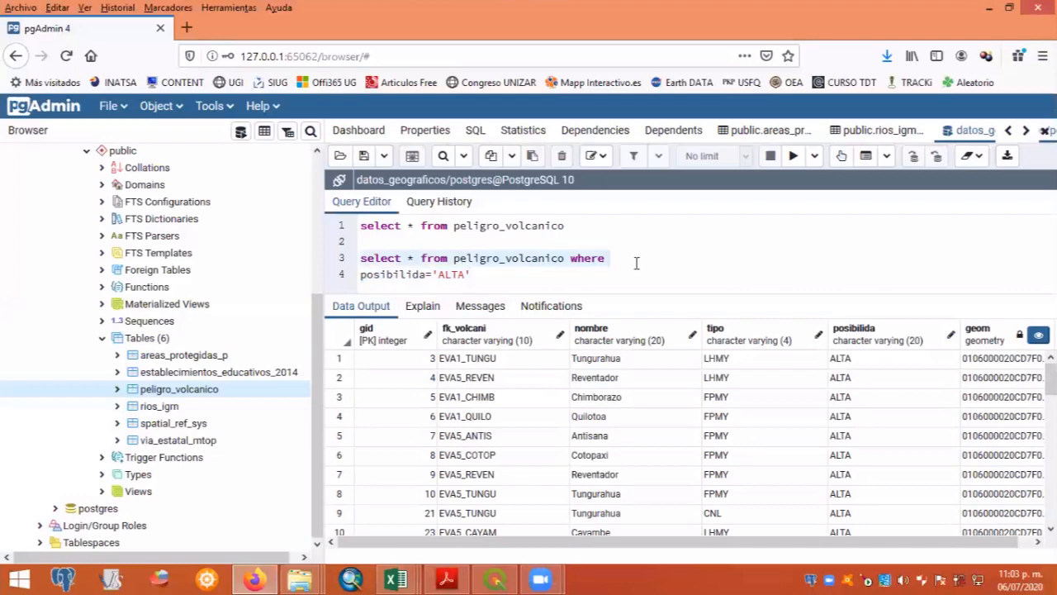
{"action": "left_click", "coordinate": [625, 261]}
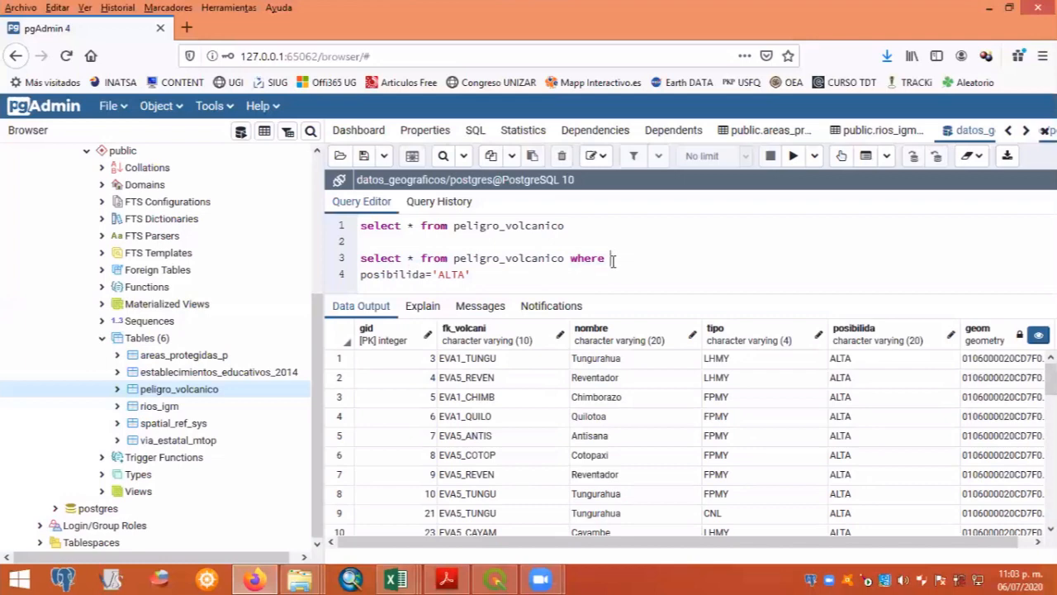
{"action": "key", "text": "shift+Home"}
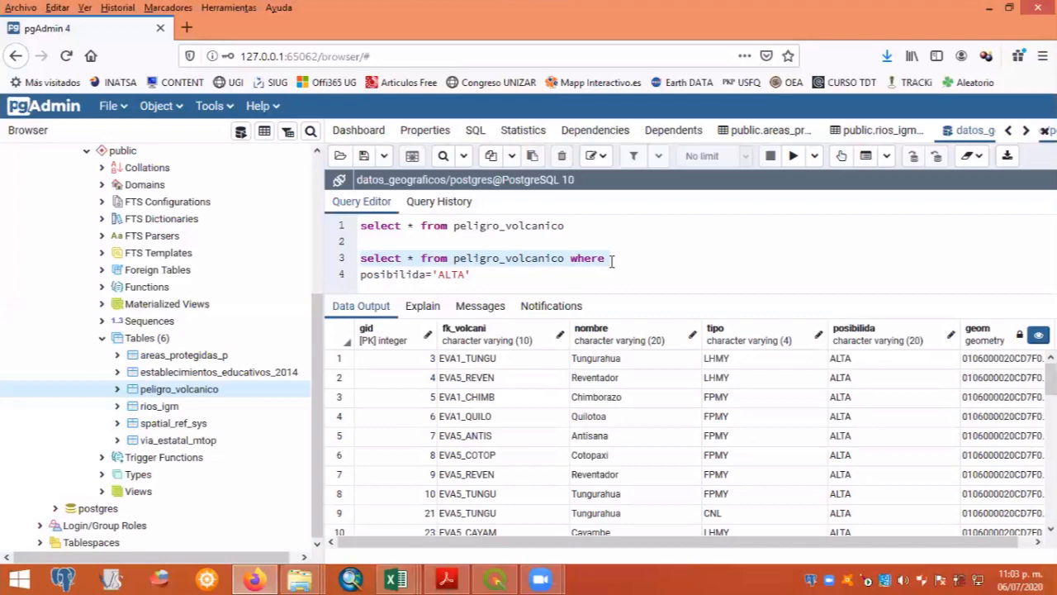
{"action": "left_click", "coordinate": [487, 273]}
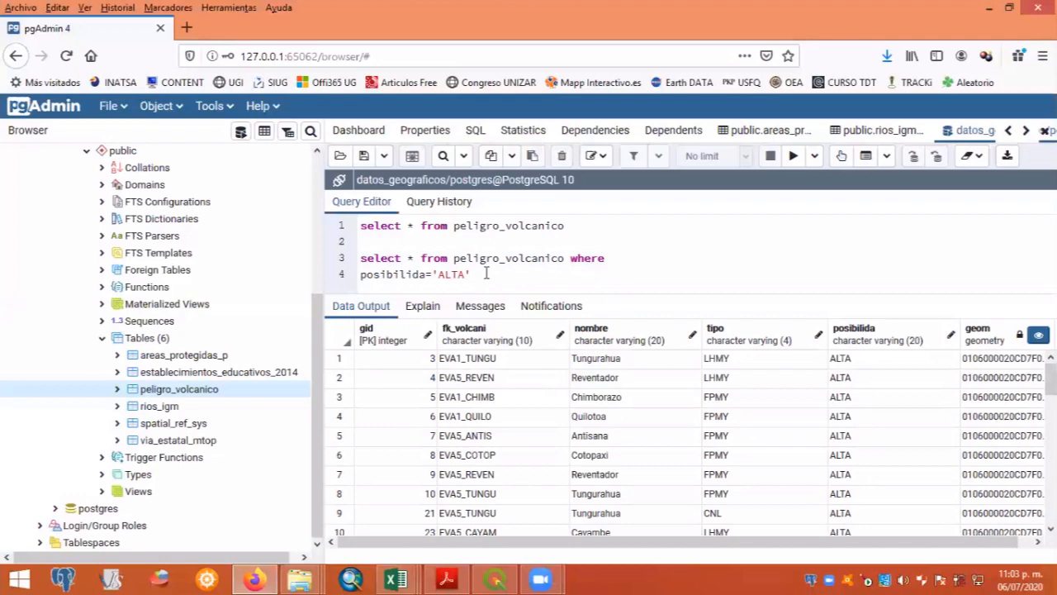
{"action": "key", "text": "shift+Home"}
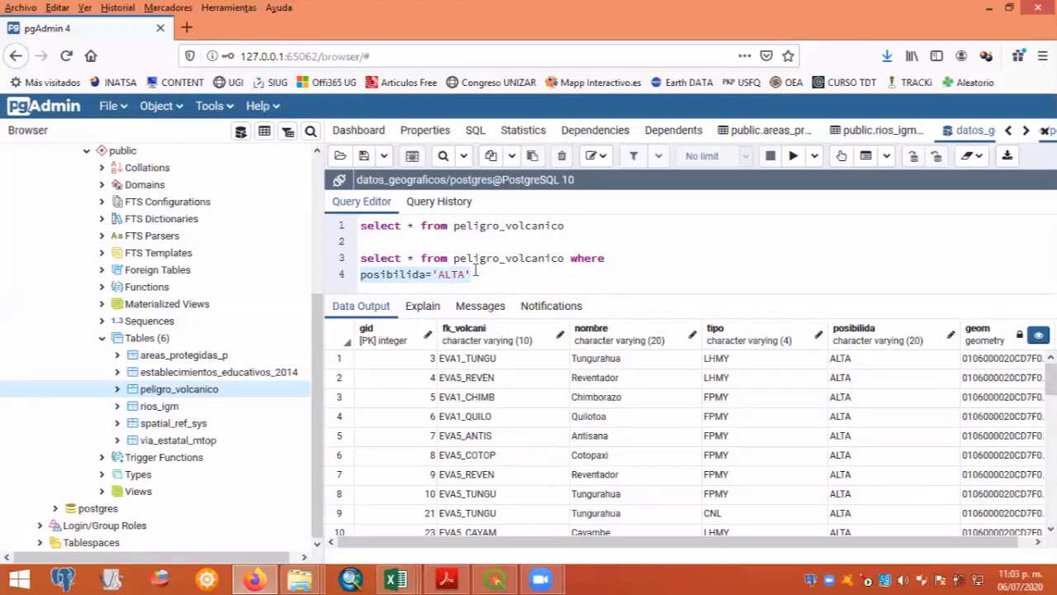
{"action": "left_click", "coordinate": [476, 274]}
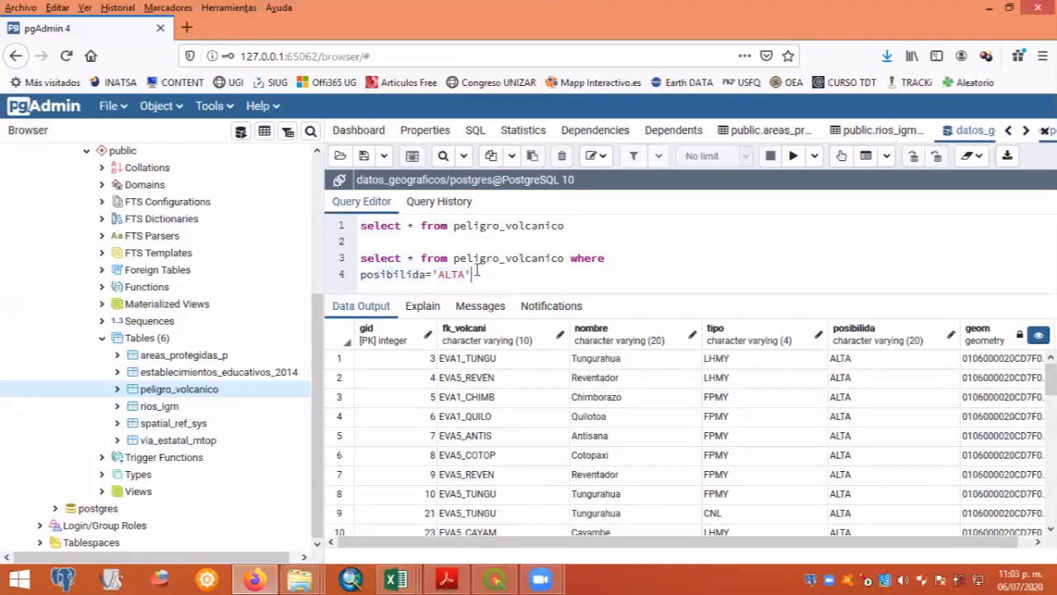
- Replace the asterisk in the second statement with the column list nombre,tipo,posibilida
{"action": "left_click", "coordinate": [421, 257]}
{"action": "key", "text": "BackSpace"}
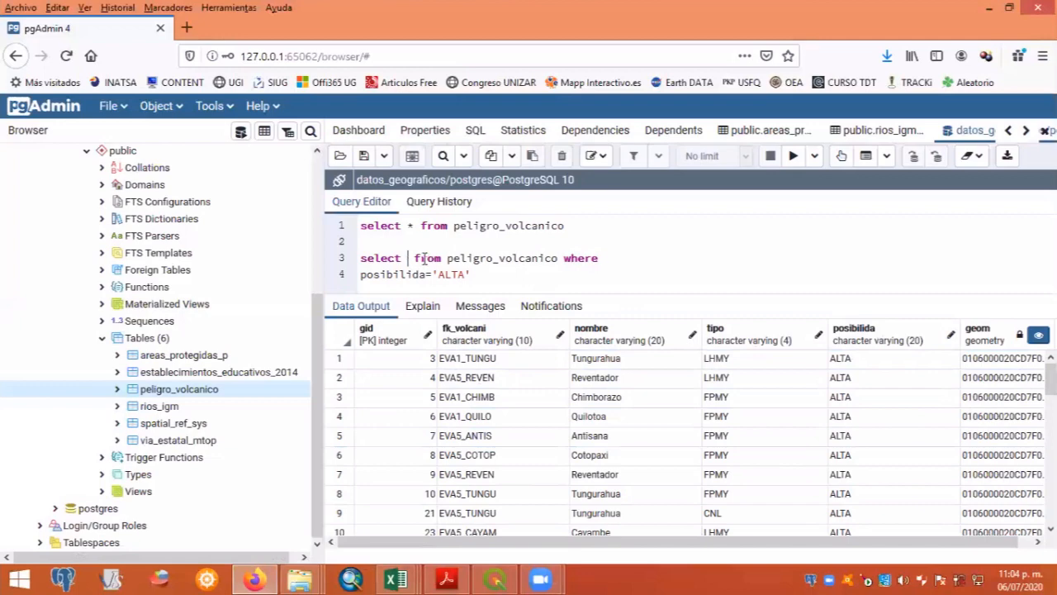
{"action": "type", "text": "nombre"}
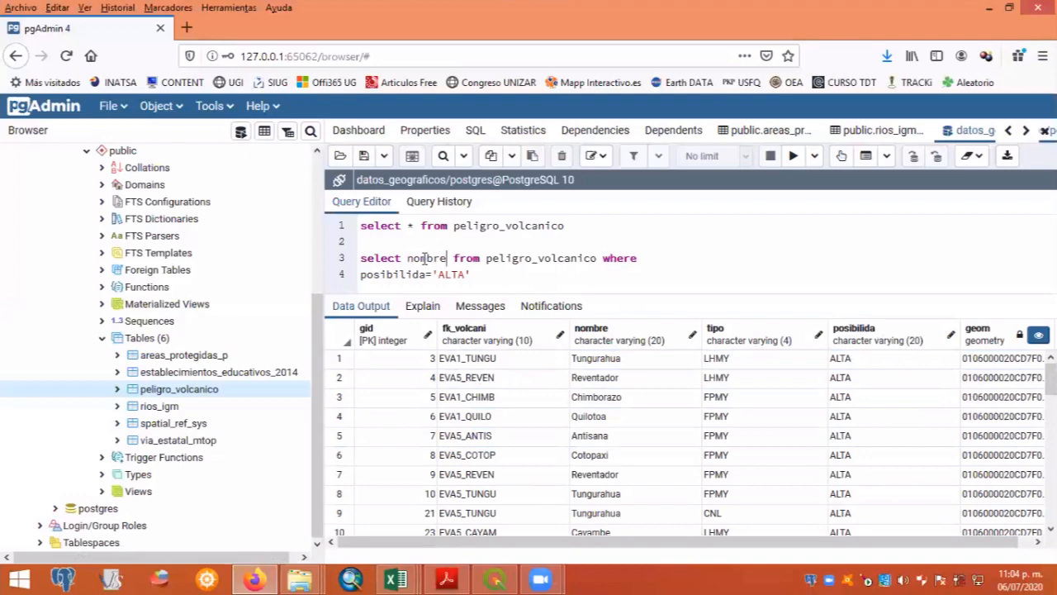
{"action": "type", "text": ","}
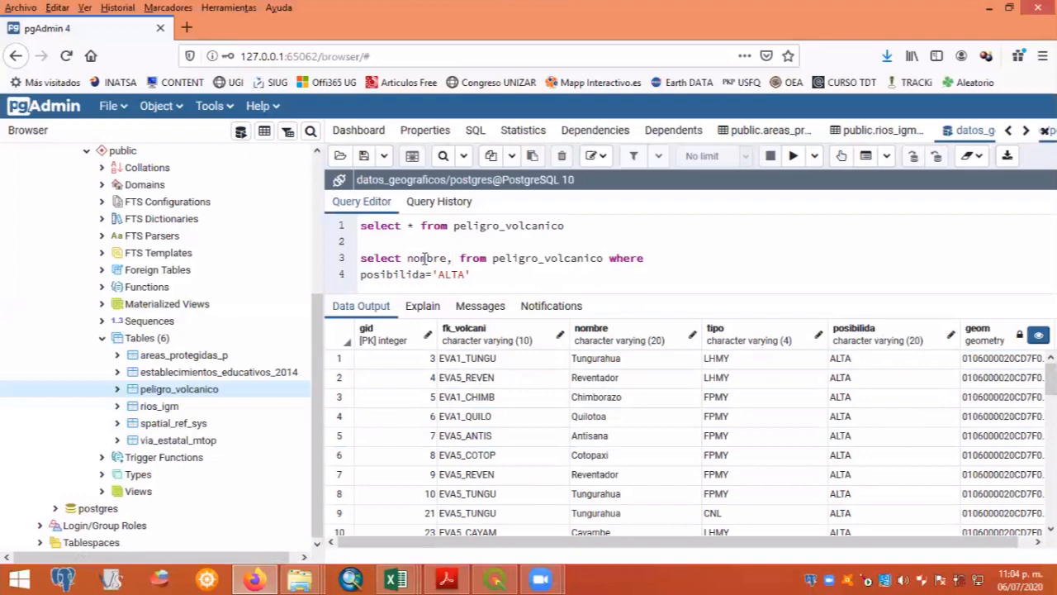
{"action": "type", "text": "tipo,"}
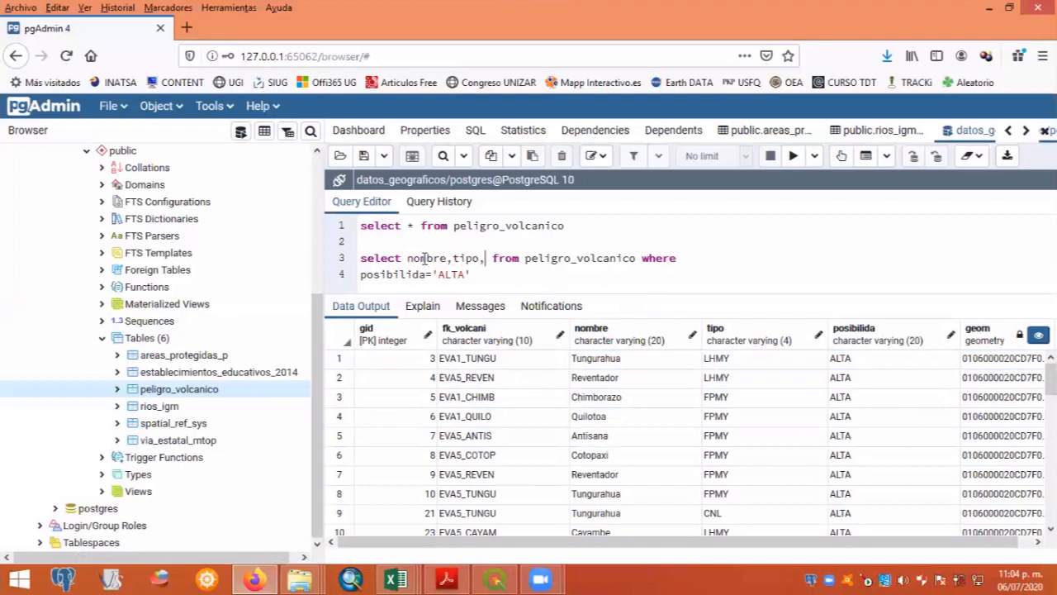
{"action": "type", "text": "posibil"}
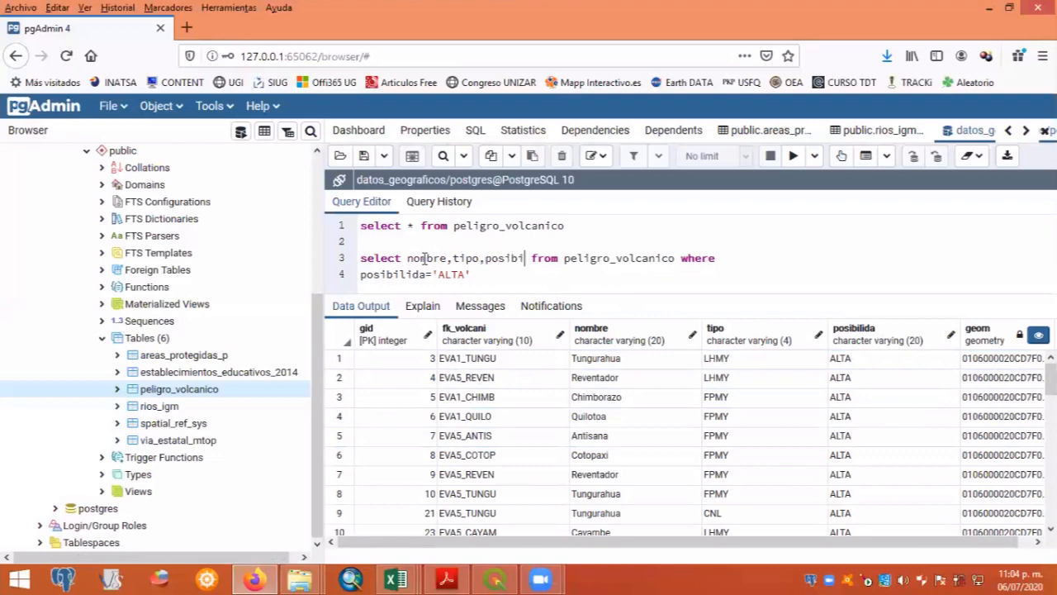
{"action": "type", "text": "ida"}
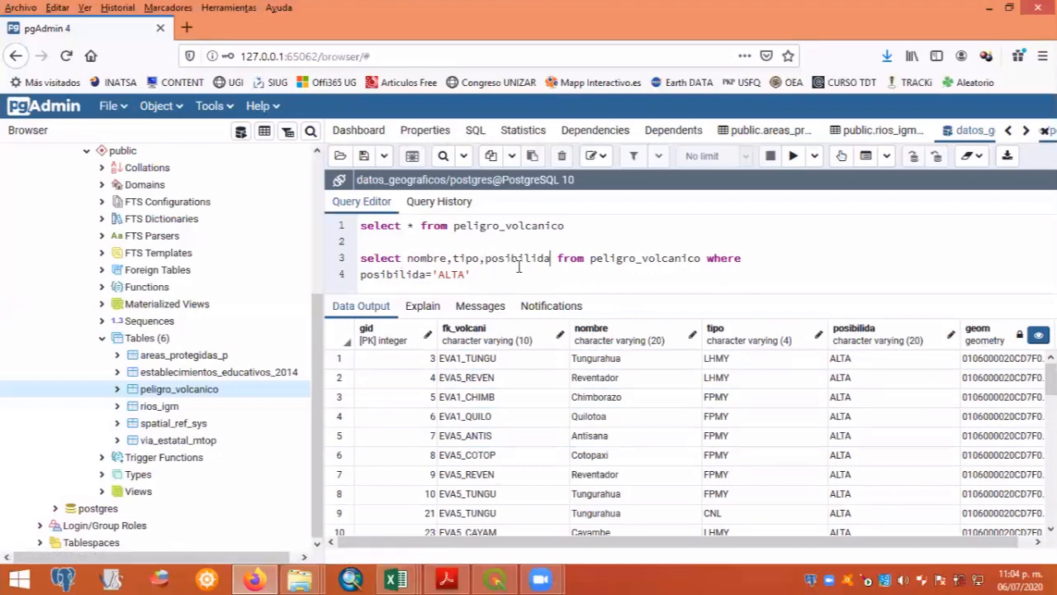
- Run only the statement that selects nombre, tipo and posibilida, and look through its result rows down to the last one
{"action": "left_click_drag", "start_coordinate": [471, 275], "coordinate": [358, 263]}
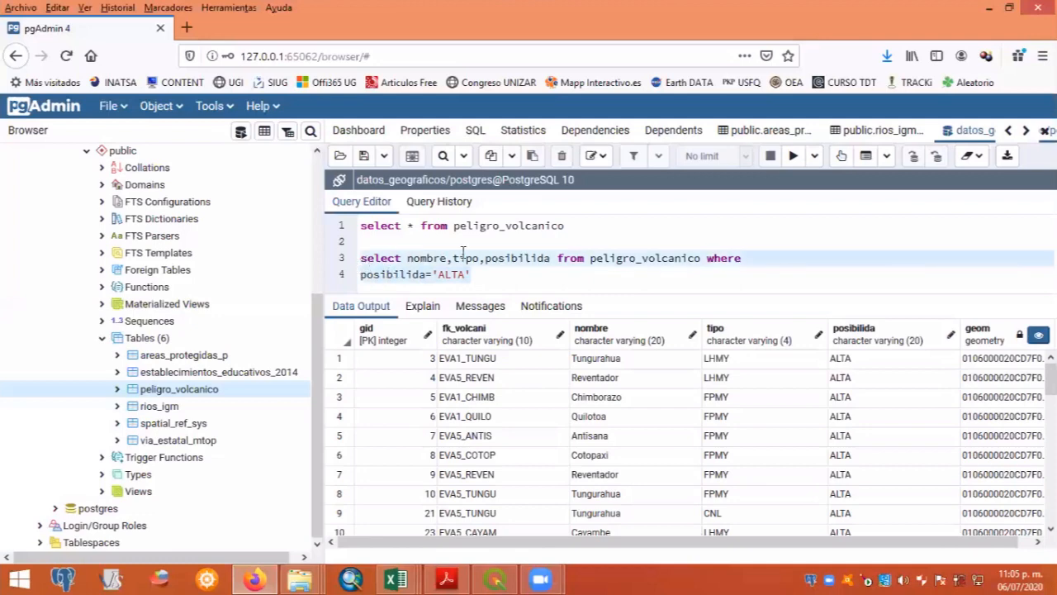
{"action": "left_click", "coordinate": [794, 158]}
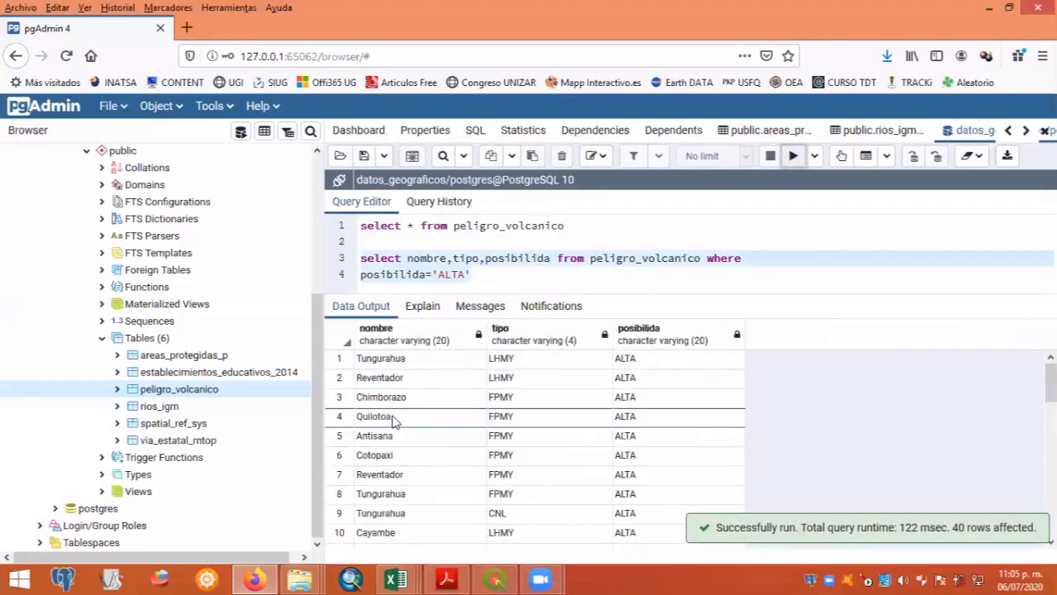
{"action": "scroll", "coordinate": [394, 422], "scroll_direction": "down", "scroll_amount": 4}
{"action": "scroll", "coordinate": [394, 443], "scroll_direction": "down", "scroll_amount": 3}
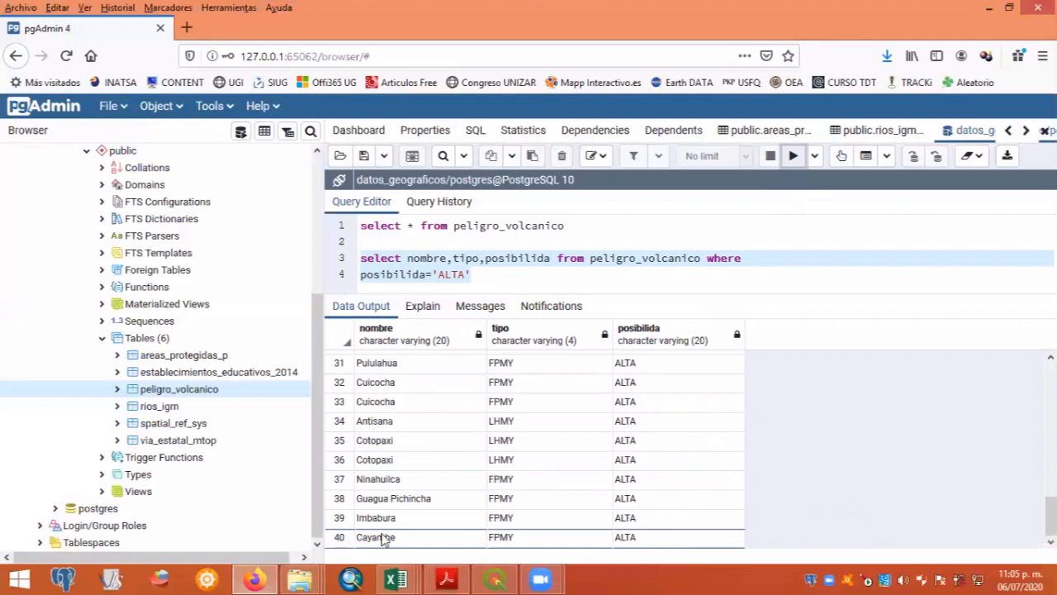
- Split the second statement over three lines so that select, from and where posibilida='ALTA' each start their own line
{"action": "left_click", "coordinate": [477, 274]}
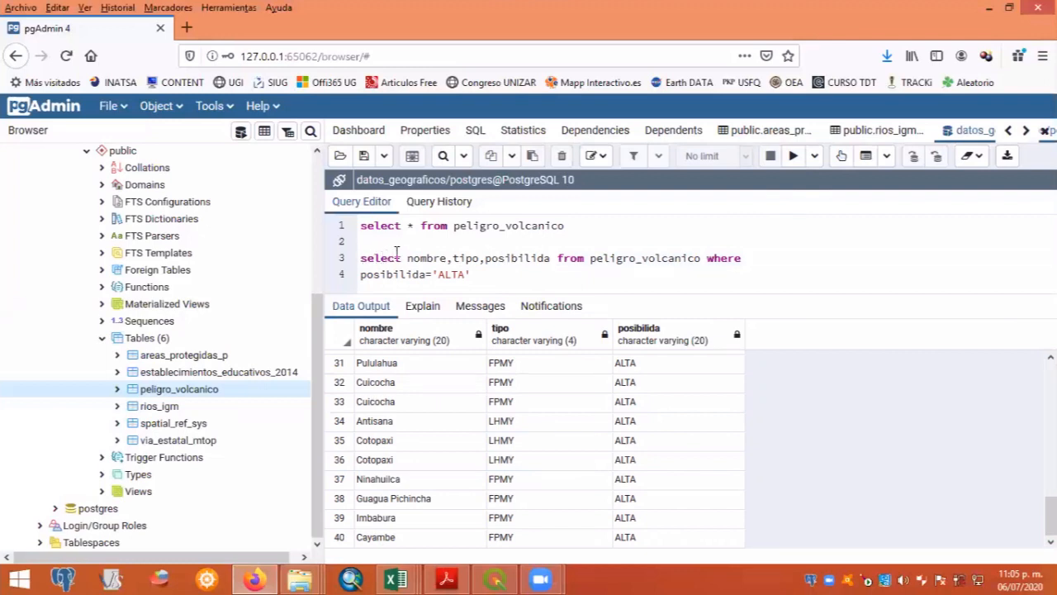
{"action": "left_click", "coordinate": [556, 258]}
{"action": "key", "text": "Return"}
{"action": "key", "text": "Right"}
{"action": "key", "text": "Right"}
{"action": "key", "text": "Right"}
{"action": "key", "text": "Right"}
{"action": "key", "text": "Right"}
{"action": "key", "text": "Right"}
{"action": "key", "text": "Right"}
{"action": "key", "text": "Right"}
{"action": "key", "text": "Right"}
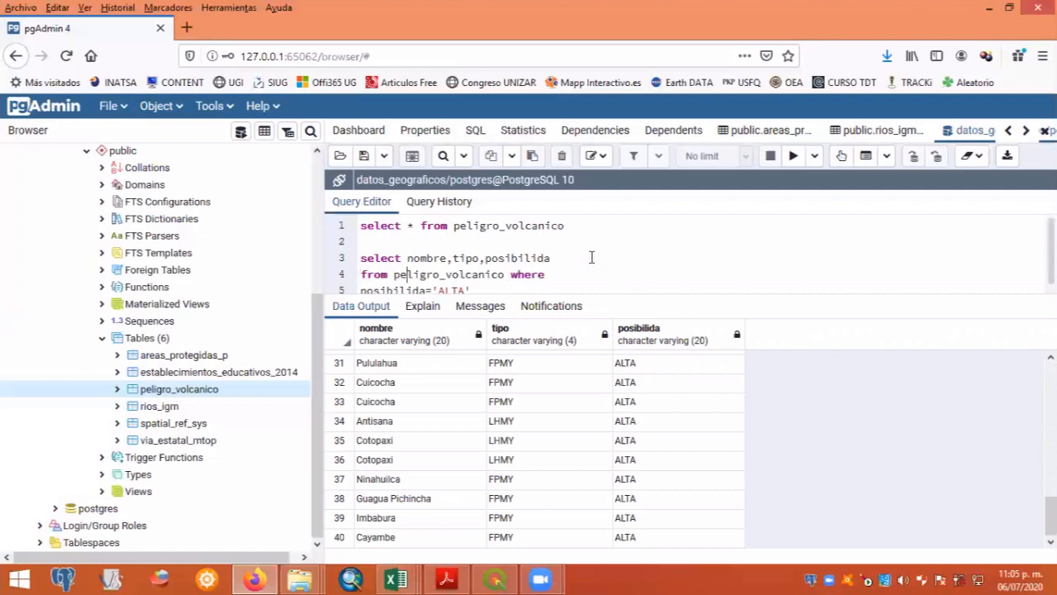
{"action": "key", "text": "Right"}
{"action": "key", "text": "Right"}
{"action": "key", "text": "Right"}
{"action": "key", "text": "Right"}
{"action": "key", "text": "Right"}
{"action": "key", "text": "Right"}
{"action": "key", "text": "Right"}
{"action": "key", "text": "Right"}
{"action": "key", "text": "Right"}
{"action": "key", "text": "Right"}
{"action": "key", "text": "Right"}
{"action": "key", "text": "Return"}
{"action": "key", "text": "End"}
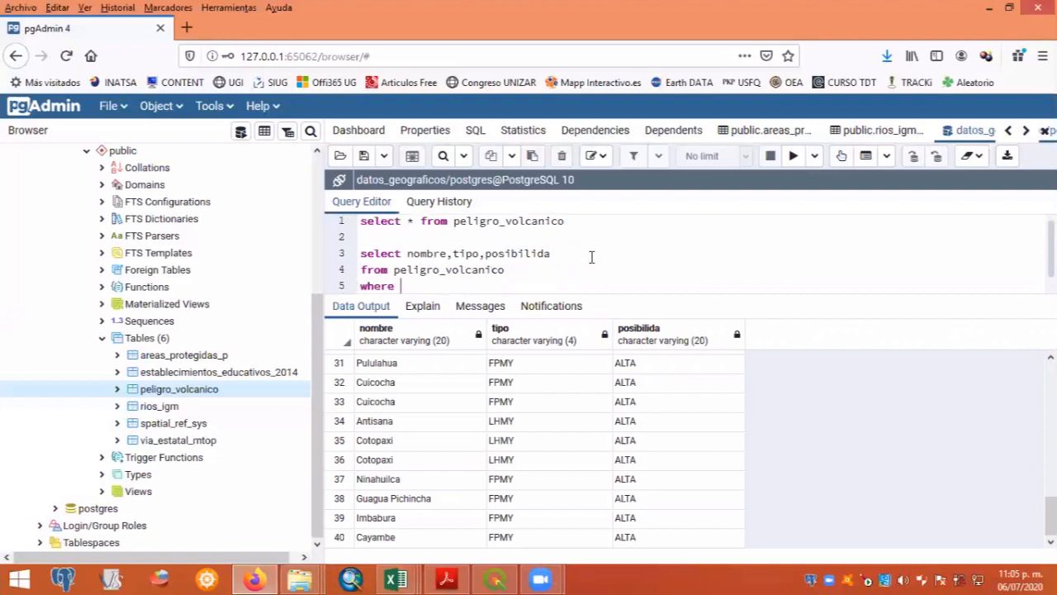
{"action": "type", "text": "posibilida='ALTA'"}
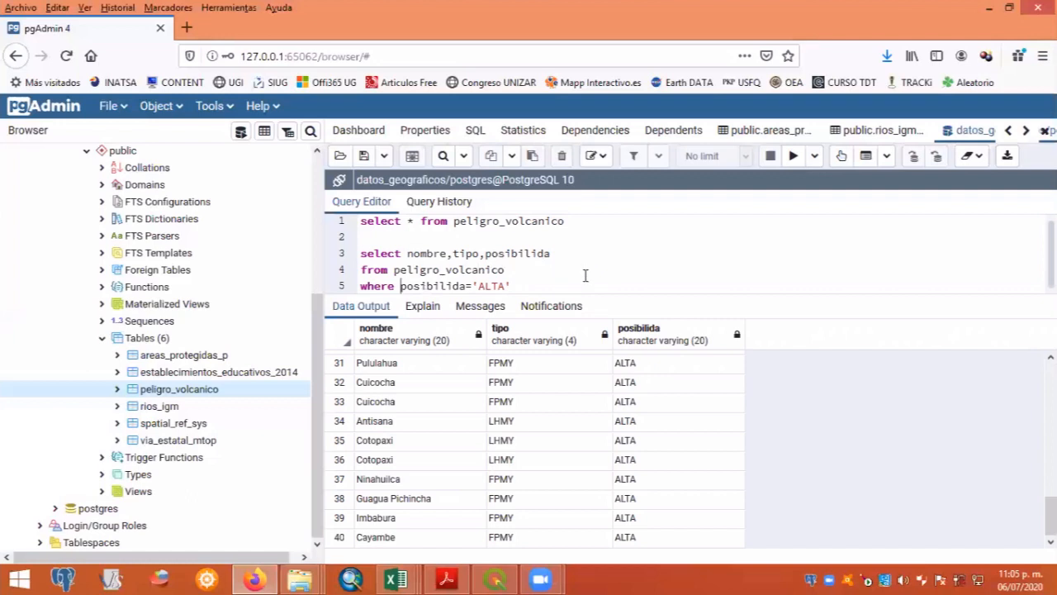
- Detach the query results panel, place it below the statements and widen it to show all three columns
{"action": "mouse_move", "coordinate": [613, 305]}
{"action": "left_mouse_down"}
{"action": "mouse_move", "coordinate": [621, 328]}
{"action": "mouse_move", "coordinate": [620, 319]}
{"action": "left_mouse_up"}
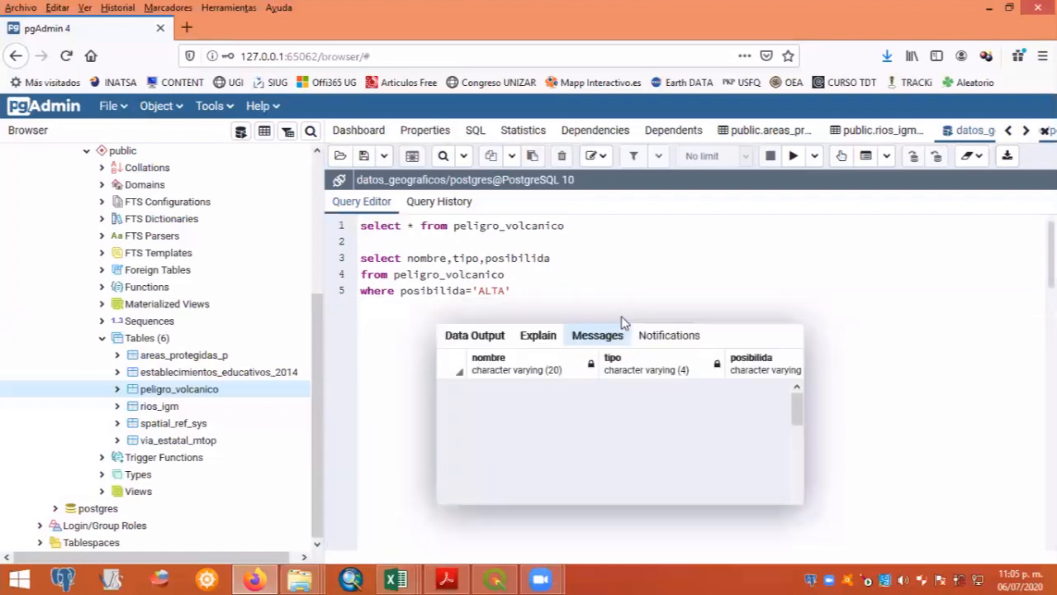
{"action": "left_click_drag", "start_coordinate": [748, 340], "coordinate": [652, 343]}
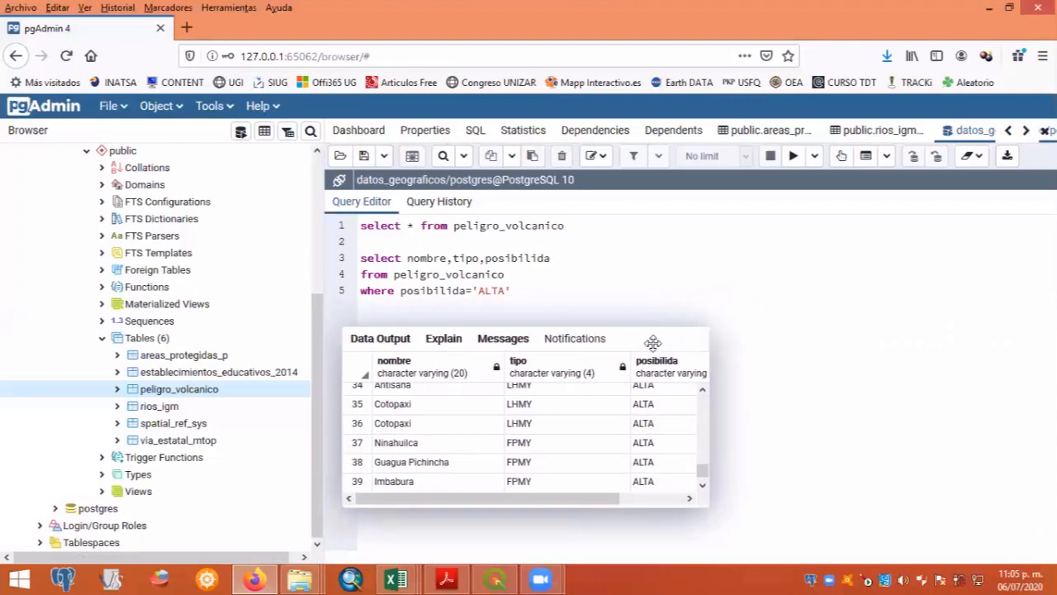
{"action": "left_click_drag", "start_coordinate": [709, 404], "coordinate": [1032, 411]}
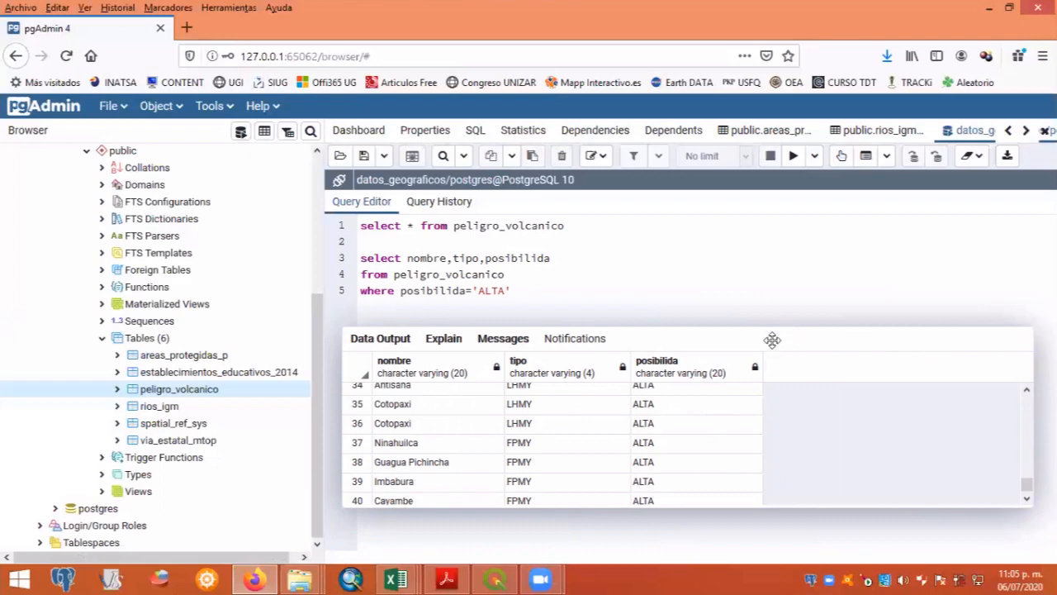
{"action": "mouse_move", "coordinate": [772, 339]}
{"action": "left_mouse_down"}
{"action": "mouse_move", "coordinate": [746, 338]}
{"action": "mouse_move", "coordinate": [768, 340]}
{"action": "left_mouse_up"}
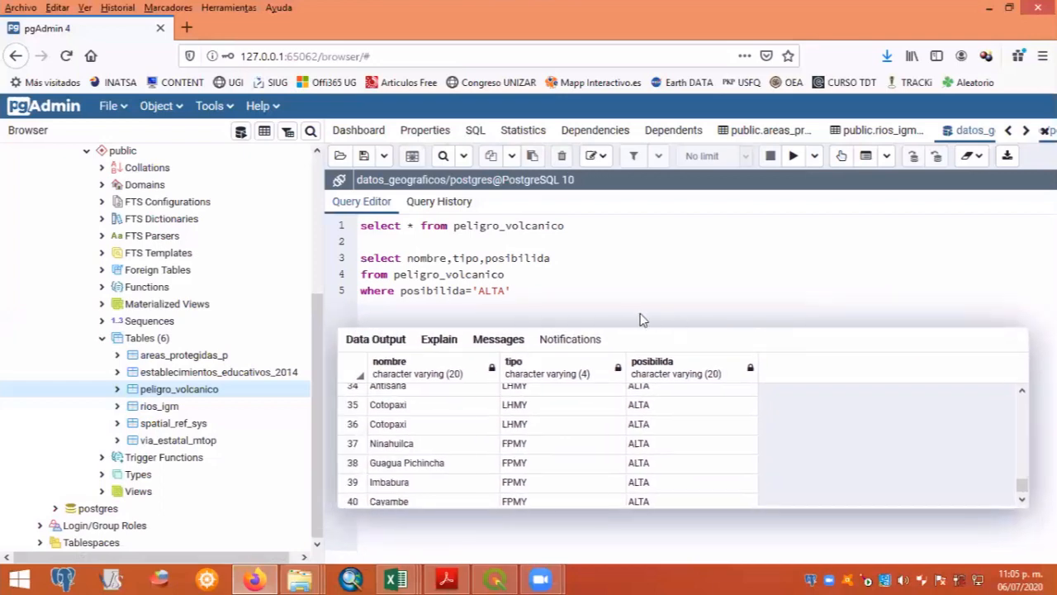
- Review the second statement's column list, source table and where condition
{"action": "left_click", "coordinate": [527, 291]}
{"action": "key", "text": "Left"}
{"action": "key", "text": "Left"}
{"action": "key", "text": "Left"}
{"action": "key", "text": "Left"}
{"action": "key", "text": "Left"}
{"action": "key", "text": "Left"}
{"action": "key", "text": "Left"}
{"action": "key", "text": "Left"}
{"action": "key", "text": "Left"}
{"action": "key", "text": "Left"}
{"action": "key", "text": "Left"}
{"action": "key", "text": "Left"}
{"action": "key", "text": "Left"}
{"action": "key", "text": "shift+Right"}
{"action": "key", "text": "shift+Right"}
{"action": "key", "text": "shift+Right"}
{"action": "key", "text": "shift+Right"}
{"action": "key", "text": "shift+Right"}
{"action": "key", "text": "shift+Right"}
{"action": "key", "text": "shift+Right"}
{"action": "key", "text": "shift+Right"}
{"action": "key", "text": "shift+Right"}
{"action": "key", "text": "shift+Right"}
{"action": "key", "text": "shift+Right"}
{"action": "key", "text": "shift+Right"}
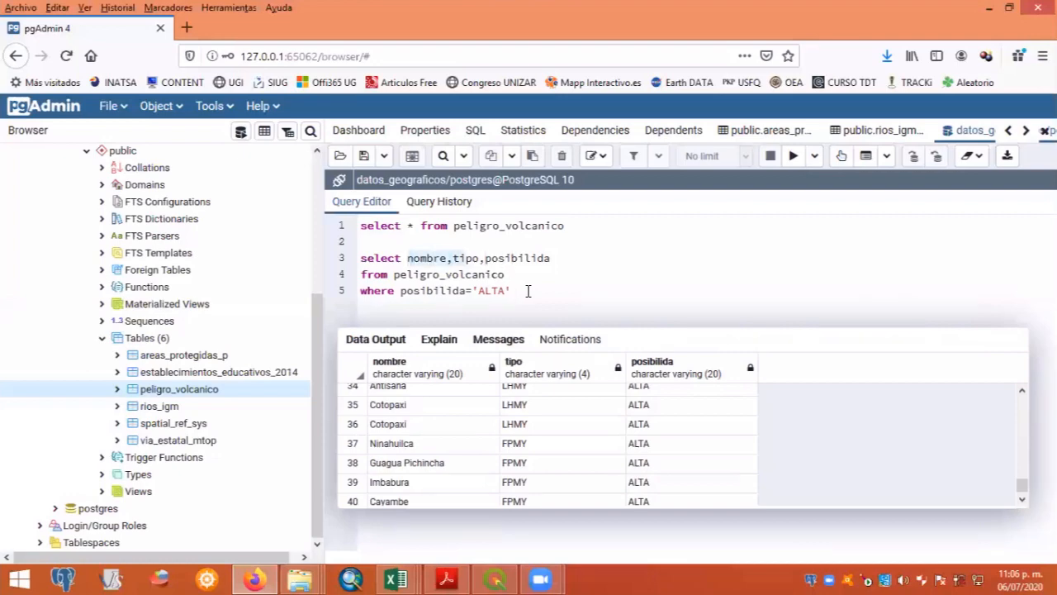
{"action": "key", "text": "shift+Right"}
{"action": "key", "text": "shift+Right"}
{"action": "key", "text": "shift+Right"}
{"action": "key", "text": "shift+Right"}
{"action": "key", "text": "shift+Right"}
{"action": "key", "text": "shift+Right"}
{"action": "key", "text": "shift+Right"}
{"action": "key", "text": "shift+Right"}
{"action": "key", "text": "shift+Right"}
{"action": "key", "text": "shift+Right"}
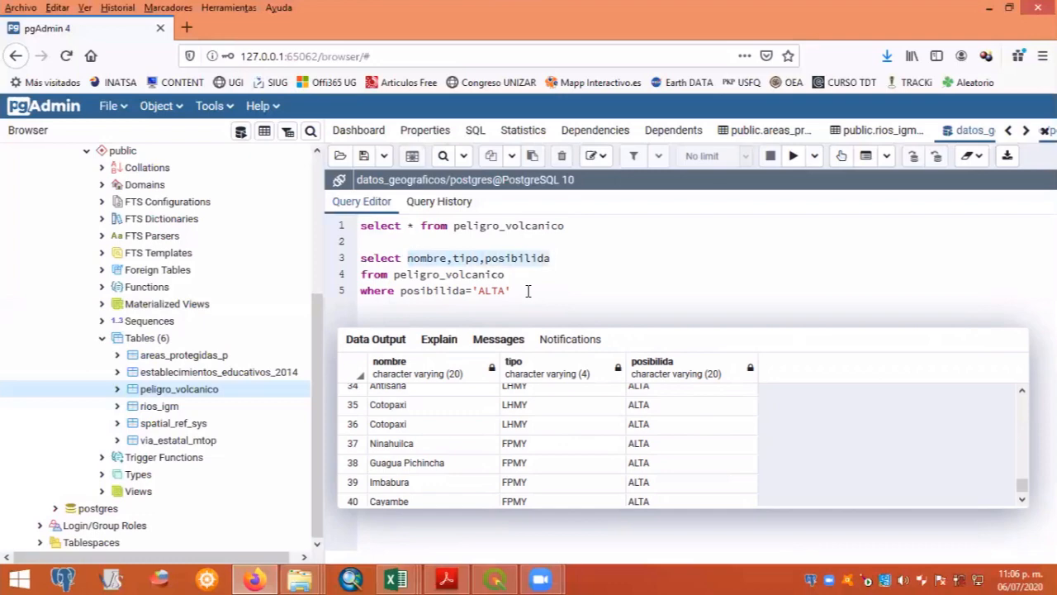
{"action": "key", "text": "Right"}
{"action": "key", "text": "Down"}
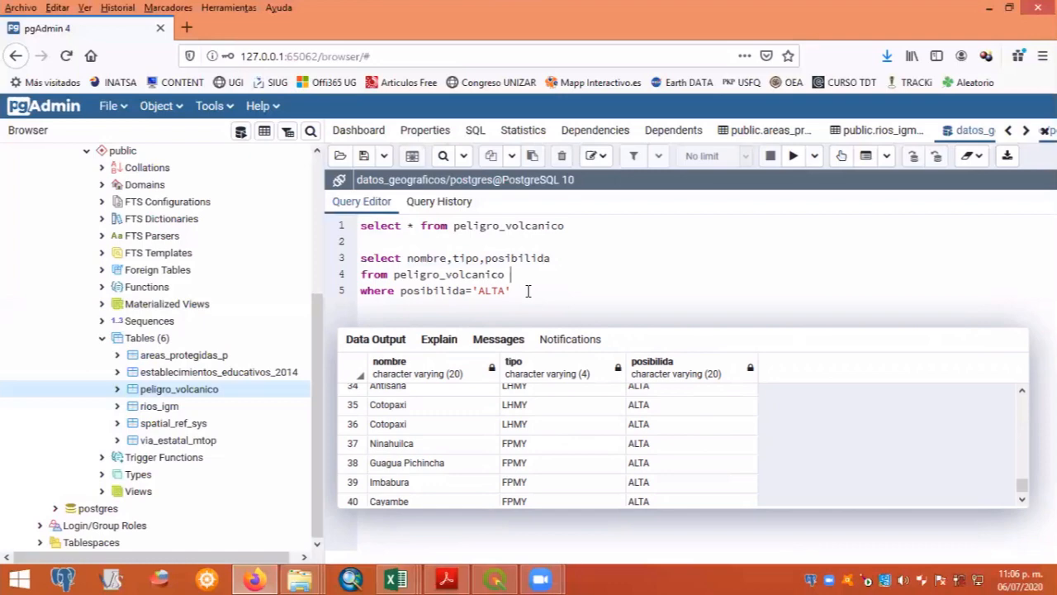
{"action": "key", "text": "Left"}
{"action": "key", "text": "Left"}
{"action": "key", "text": "Left"}
{"action": "key", "text": "Left"}
{"action": "key", "text": "Left"}
{"action": "key", "text": "Left"}
{"action": "key", "text": "Left"}
{"action": "key", "text": "Left"}
{"action": "key", "text": "Left"}
{"action": "key", "text": "Left"}
{"action": "key", "text": "Left"}
{"action": "key", "text": "Left"}
{"action": "key", "text": "Left"}
{"action": "key", "text": "Down"}
{"action": "key", "text": "Right"}
{"action": "key", "text": "Right"}
{"action": "key", "text": "Right"}
{"action": "key", "text": "Right"}
{"action": "key", "text": "Right"}
{"action": "key", "text": "Right"}
{"action": "key", "text": "Right"}
{"action": "key", "text": "Right"}
{"action": "key", "text": "Right"}
{"action": "key", "text": "Right"}
{"action": "key", "text": "Right"}
{"action": "key", "text": "Right"}
{"action": "key", "text": "Right"}
{"action": "key", "text": "Right"}
{"action": "key", "text": "Left"}
{"action": "key", "text": "Left"}
{"action": "key", "text": "Right"}
{"action": "key", "text": "Right"}
- Extend the where clause of the second statement with the condition "and nombre='Cotopaxi'"
{"action": "left_click", "coordinate": [437, 258]}
{"action": "key", "text": "Right"}
{"action": "key", "text": "Right"}
{"action": "key", "text": "Right"}
{"action": "key", "text": "Right"}
{"action": "key", "text": "Right"}
{"action": "key", "text": "Right"}
{"action": "key", "text": "Right"}
{"action": "key", "text": "Right"}
{"action": "key", "text": "Right"}
{"action": "key", "text": "Right"}
{"action": "key", "text": "Right"}
{"action": "key", "text": "Right"}
{"action": "key", "text": "Right"}
{"action": "type", "text": ","}
{"action": "key", "text": "BackSpace"}
{"action": "key", "text": "Down"}
{"action": "key", "text": "Right"}
{"action": "type", "text": "and"}
{"action": "type", "text": "nombre='Cotopaxi"}
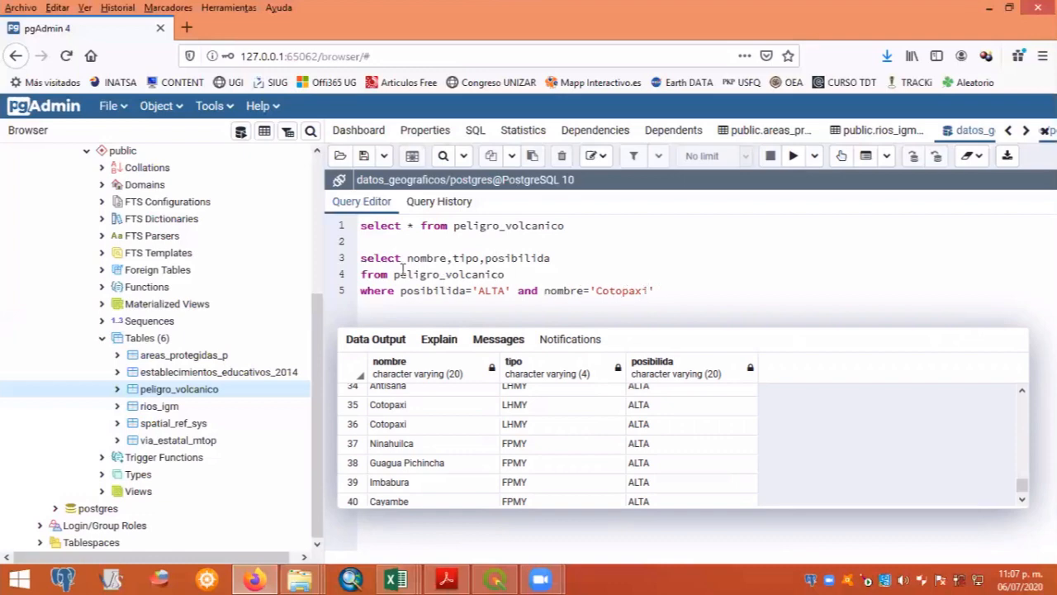
- Run only the statement filtered on posibilida='ALTA' and nombre='Cotopaxi'
{"action": "left_click", "coordinate": [442, 290]}
{"action": "left_click_drag", "start_coordinate": [658, 290], "coordinate": [362, 259]}
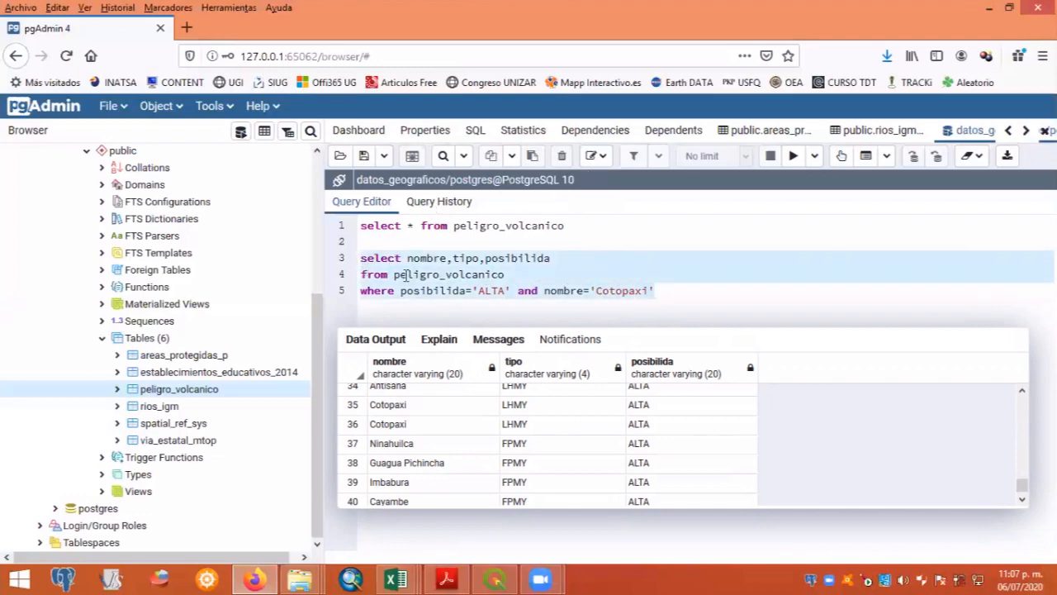
{"action": "left_click", "coordinate": [793, 155]}
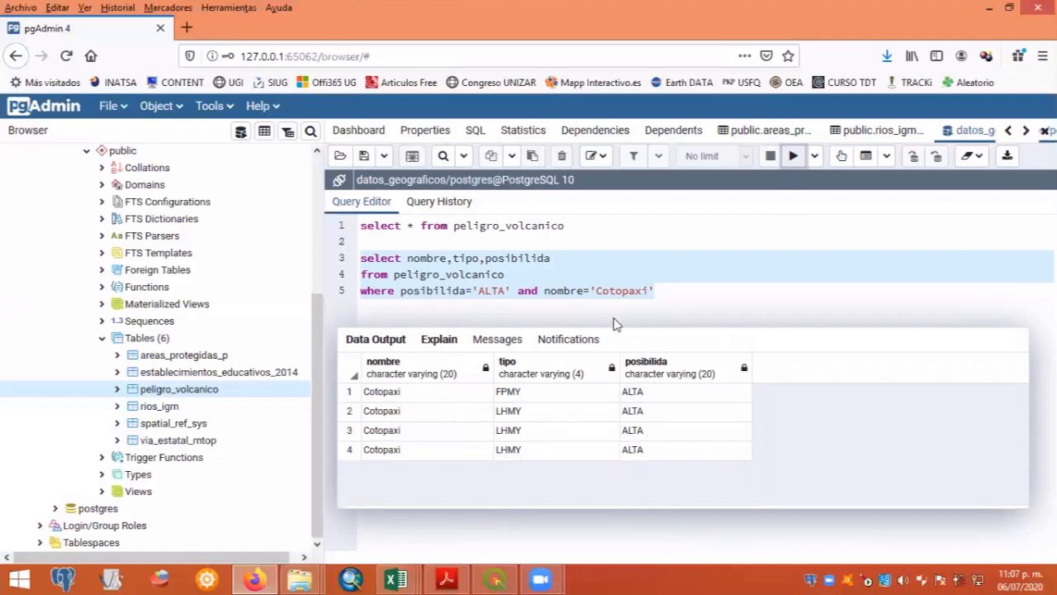
{"action": "left_click", "coordinate": [543, 290]}
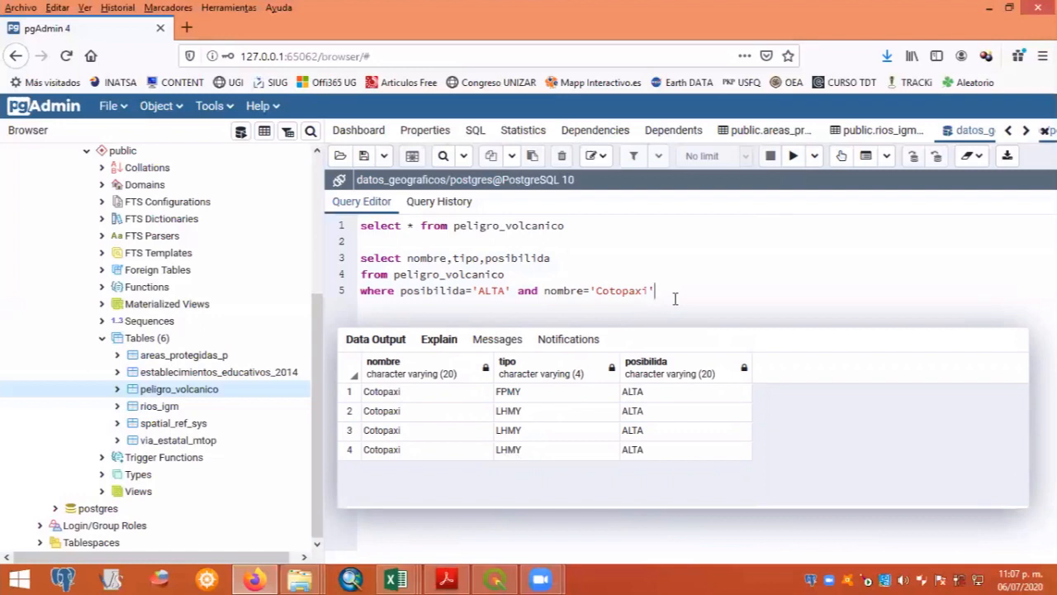
{"action": "key", "text": "shift+Up"}
{"action": "key", "text": "shift+Up"}
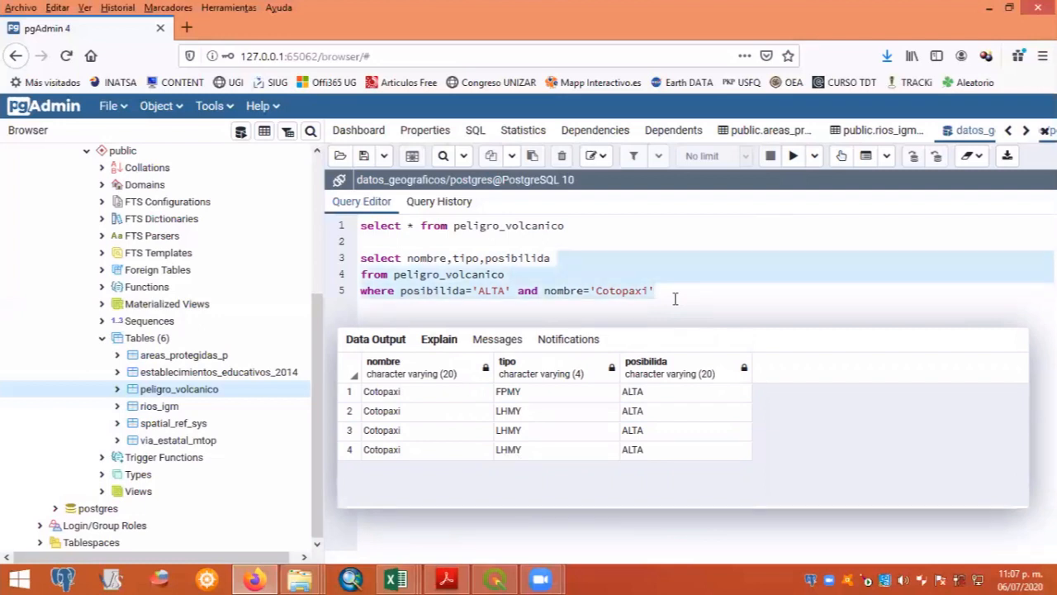
{"action": "key", "text": "shift+Home"}
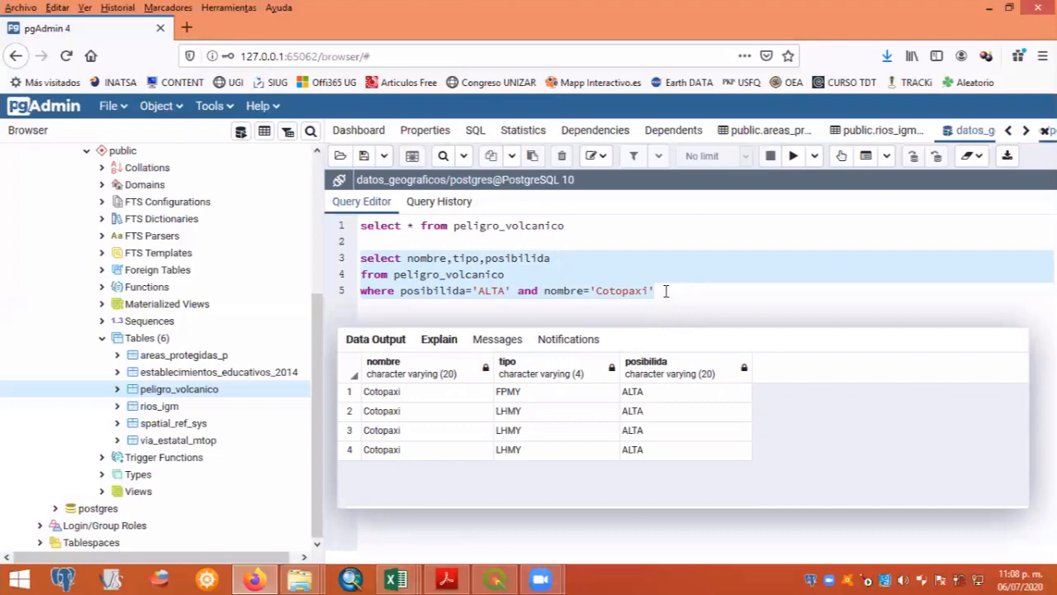
{"action": "left_click", "coordinate": [665, 292]}
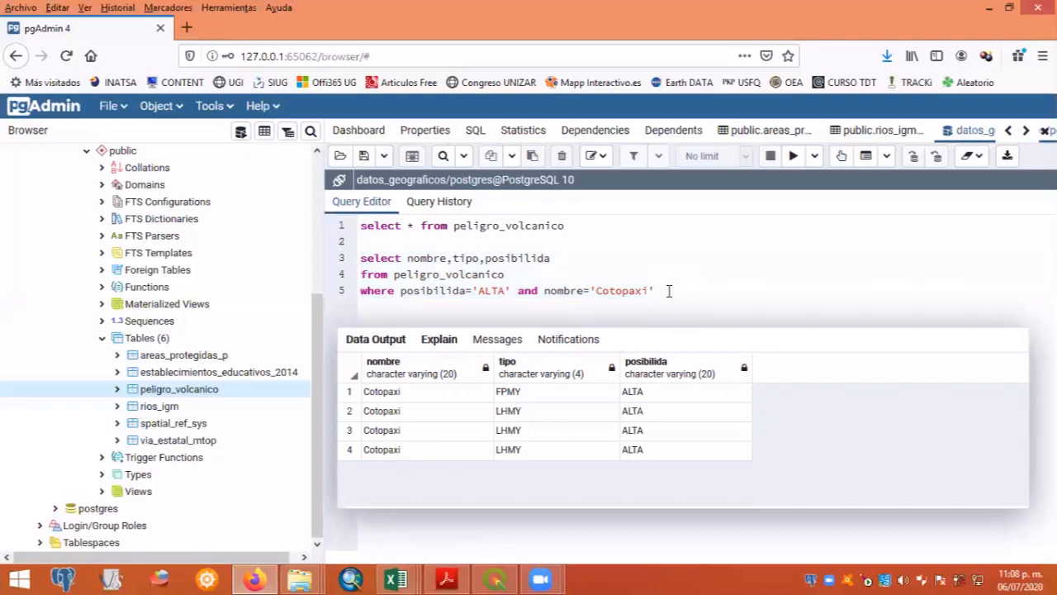
- Delete the three-line statement filtered on ALTA and Cotopaxi, keeping only the first select on peligro_volcanico
{"action": "key", "text": "Return"}
{"action": "key", "text": "Return"}
{"action": "key", "text": "Up"}
{"action": "key", "text": "Up"}
{"action": "key", "text": "Up"}
{"action": "key", "text": "Up"}
{"action": "key", "text": "shift+Down"}
{"action": "key", "text": "shift+Down"}
{"action": "key", "text": "shift+Down"}
{"action": "key", "text": "Delete"}
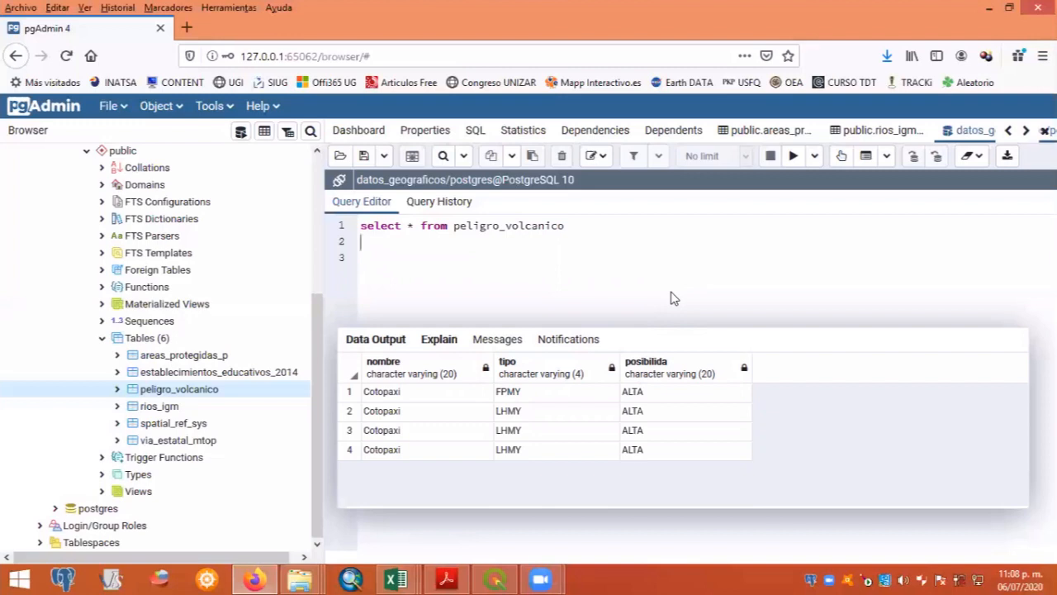
- Write a second statement, "select * from establecimientos_educativos_2014", below the peligro_volcanico query, separated by a blank line
{"action": "key", "text": "Return"}
{"action": "type", "text": "select * from es"}
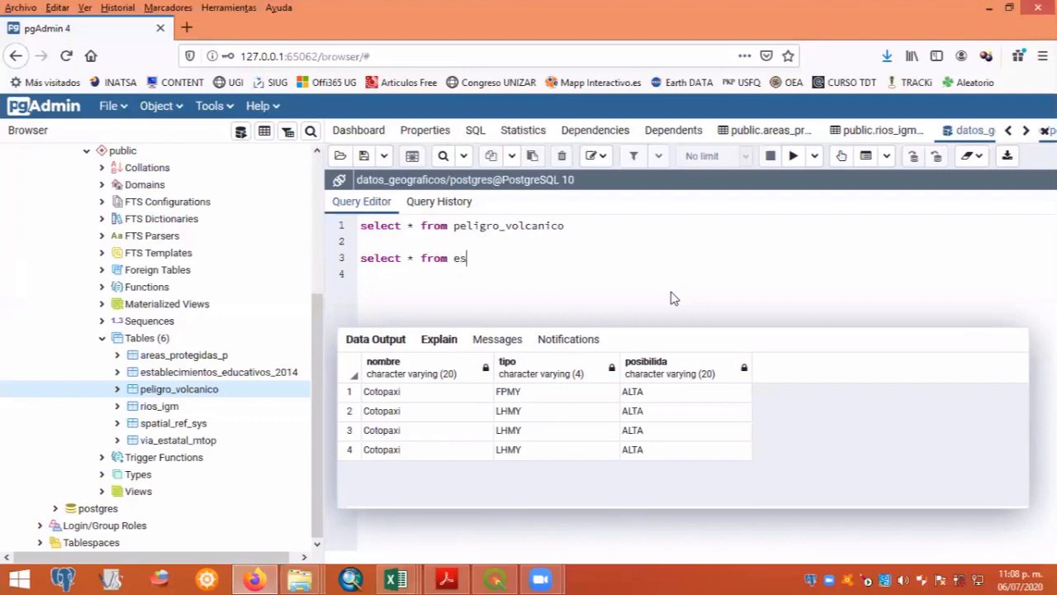
{"action": "key", "text": "ctrl+space"}
{"action": "key", "text": "Down"}
{"action": "key", "text": "Down"}
{"action": "key", "text": "Return"}
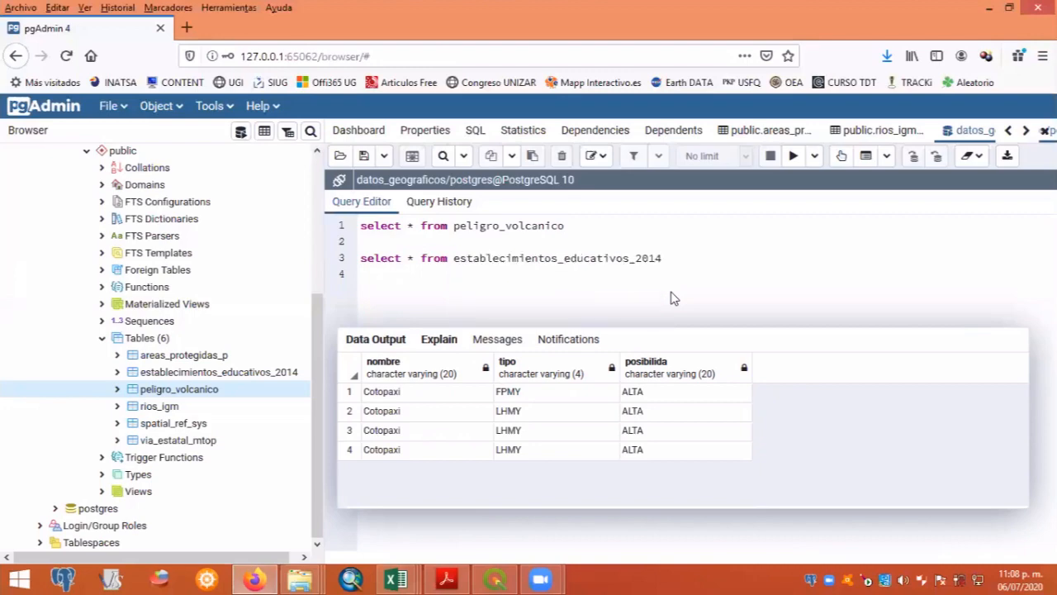
- Run only the statement that selects all columns from establecimientos_educativos_2014
{"action": "key", "text": "shift+Home"}
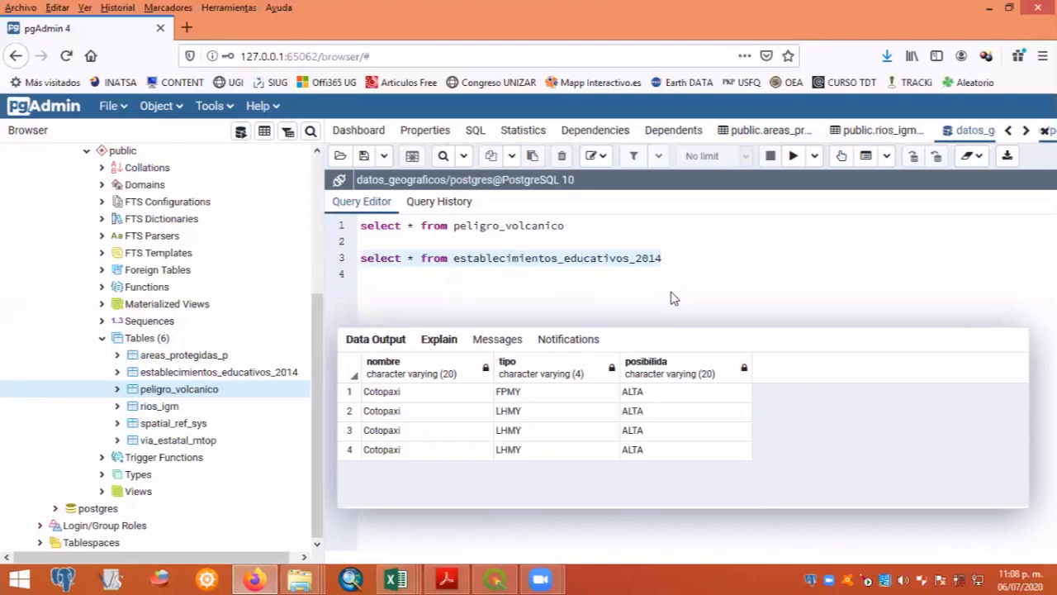
{"action": "left_click", "coordinate": [794, 156]}
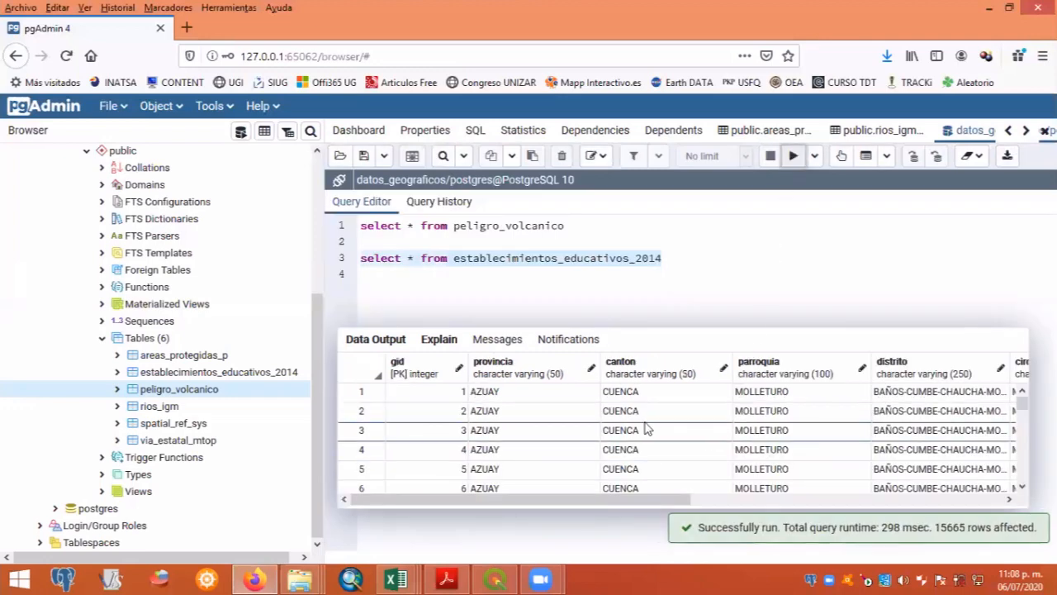
{"action": "left_click", "coordinate": [415, 258]}
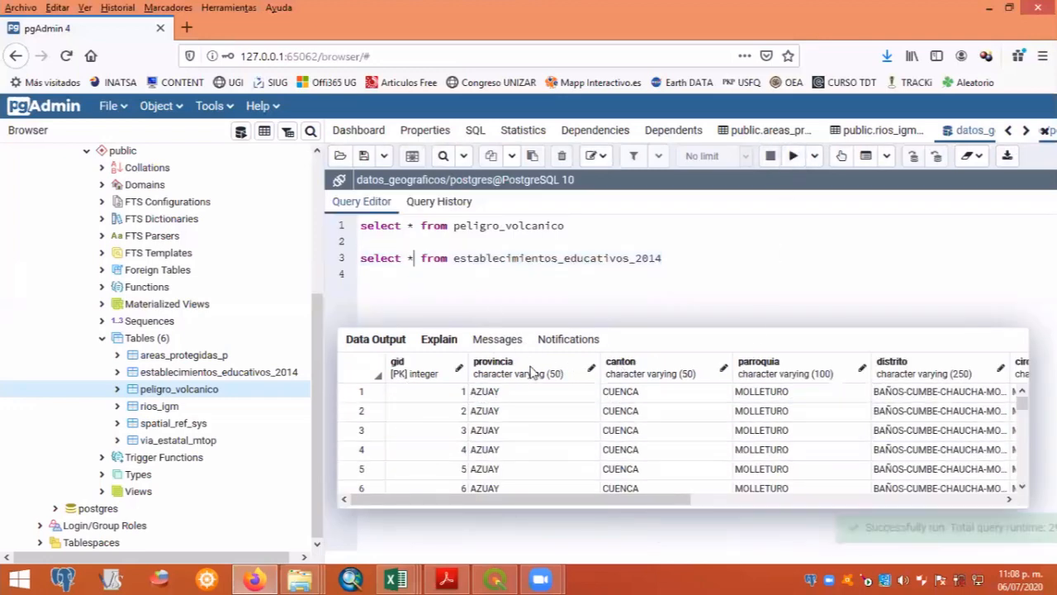
{"action": "left_click_drag", "start_coordinate": [651, 501], "coordinate": [591, 517]}
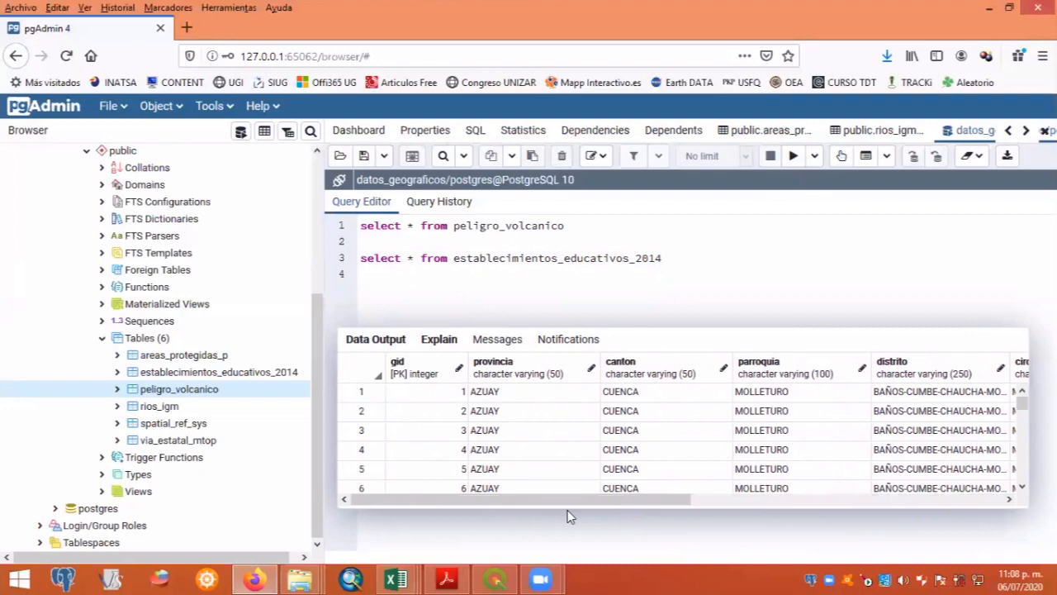
{"action": "left_click_drag", "start_coordinate": [669, 514], "coordinate": [550, 505]}
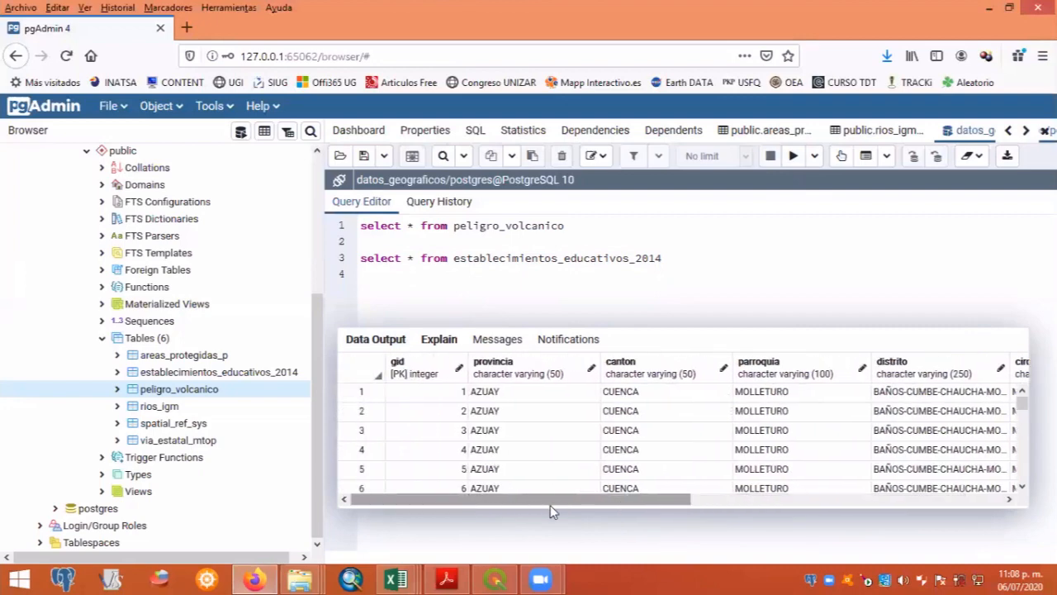
- Change the column selection of the establecimientos_educativos_2014 statement from all columns to count(*)
{"action": "left_click", "coordinate": [408, 260]}
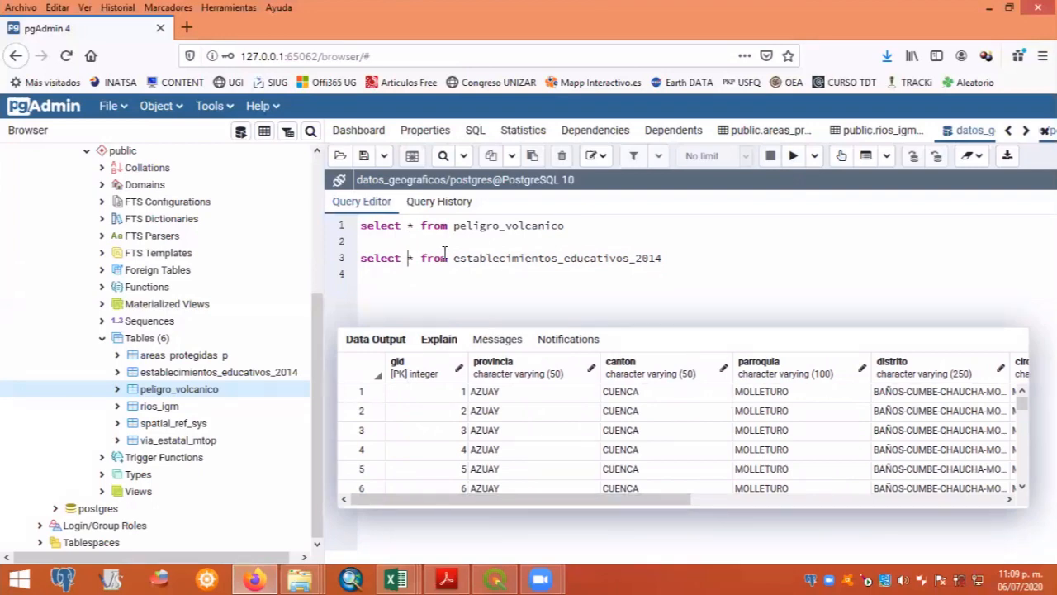
{"action": "type", "text": "coun"}
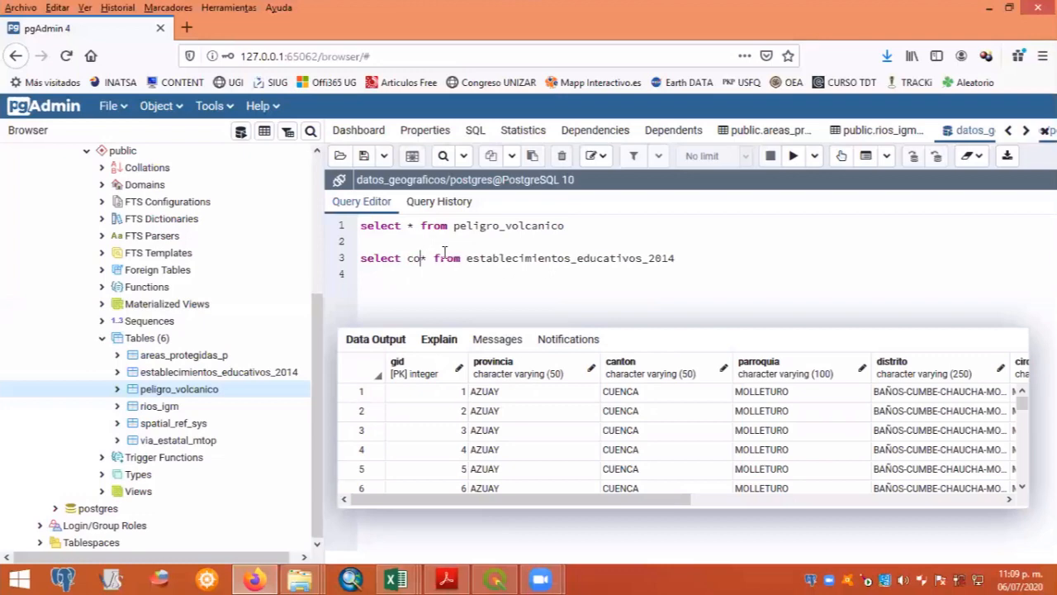
{"action": "type", "text": "t"}
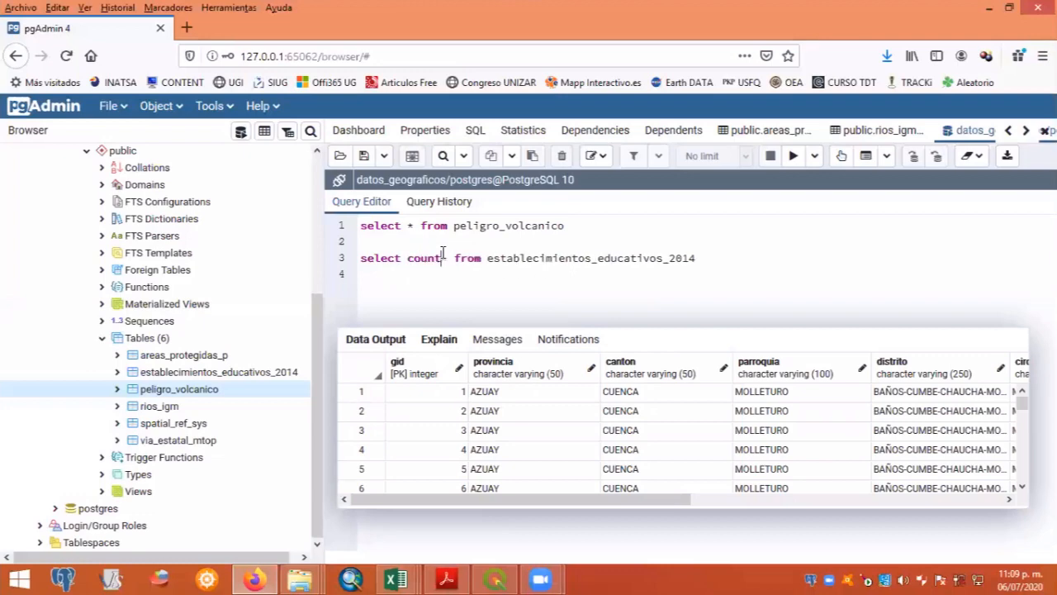
{"action": "type", "text": "(*"}
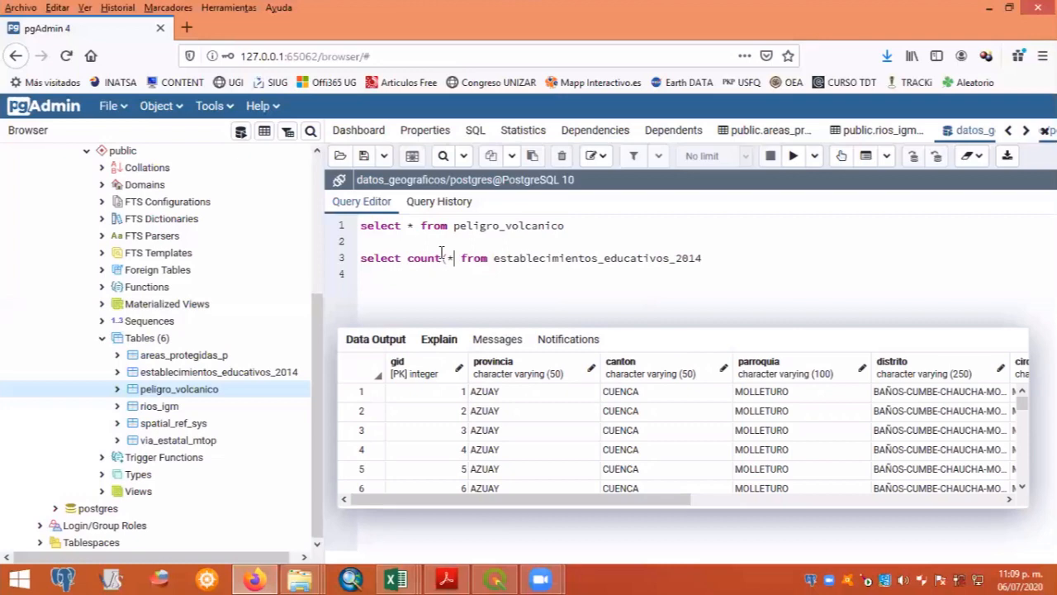
{"action": "key", "text": "Right"}
{"action": "type", "text": ")"}
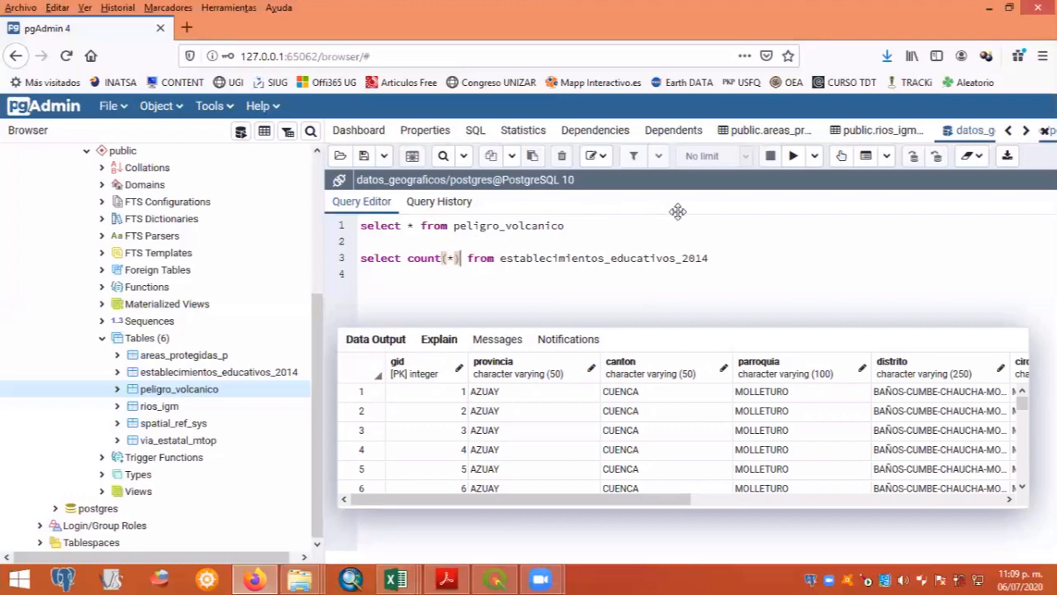
- Run only the count(*) statement on establecimientos_educativos_2014
{"action": "left_click", "coordinate": [733, 260]}
{"action": "key", "text": "shift+Home"}
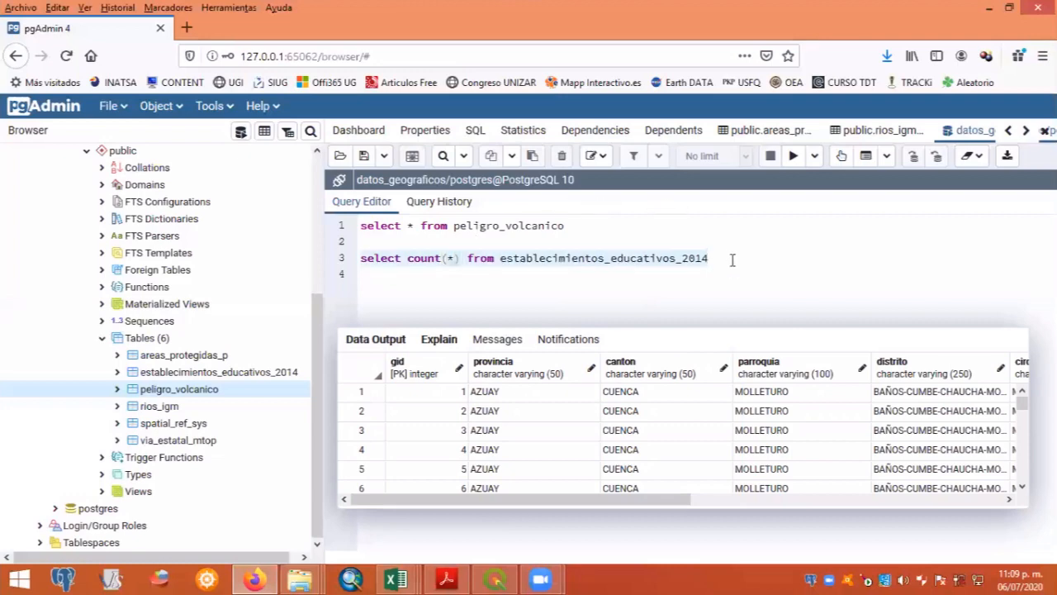
{"action": "left_click", "coordinate": [791, 157]}
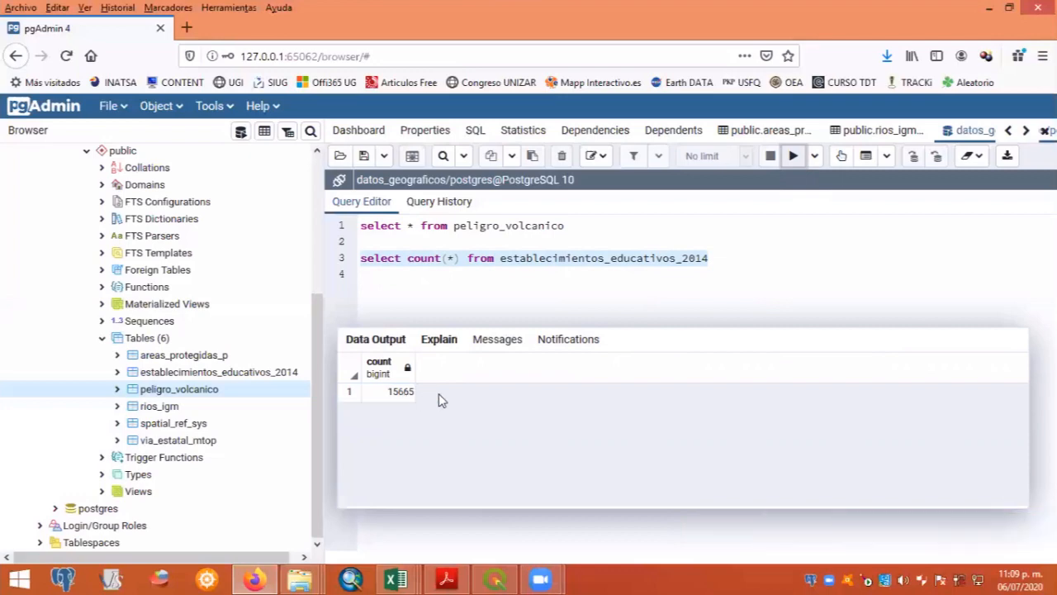
- Put the from clause of the count statement on its own line and replace count(*) with *
{"action": "left_click", "coordinate": [502, 258]}
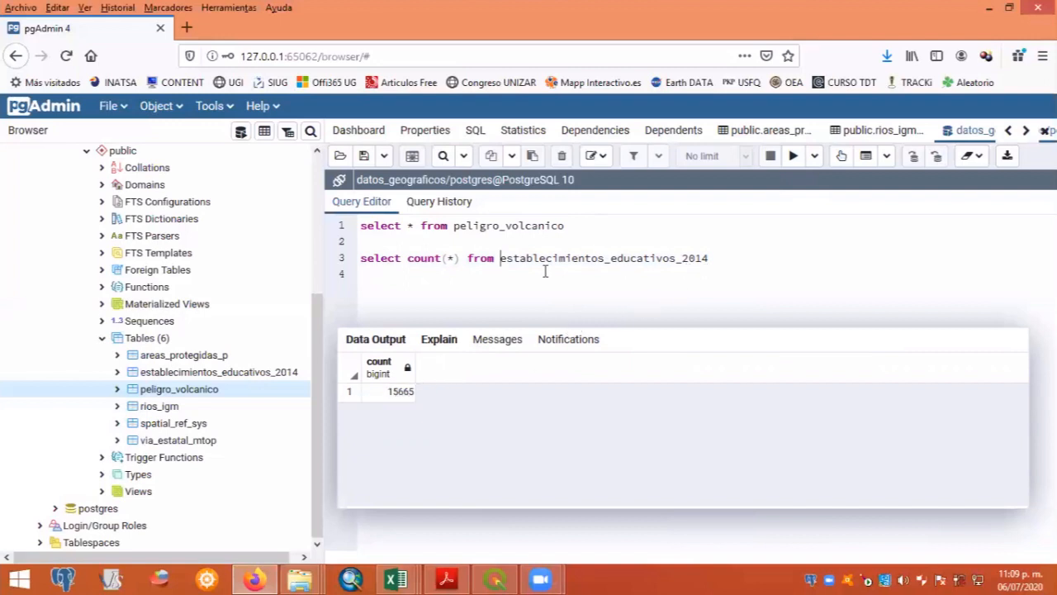
{"action": "left_click", "coordinate": [468, 258]}
{"action": "key", "text": "Return"}
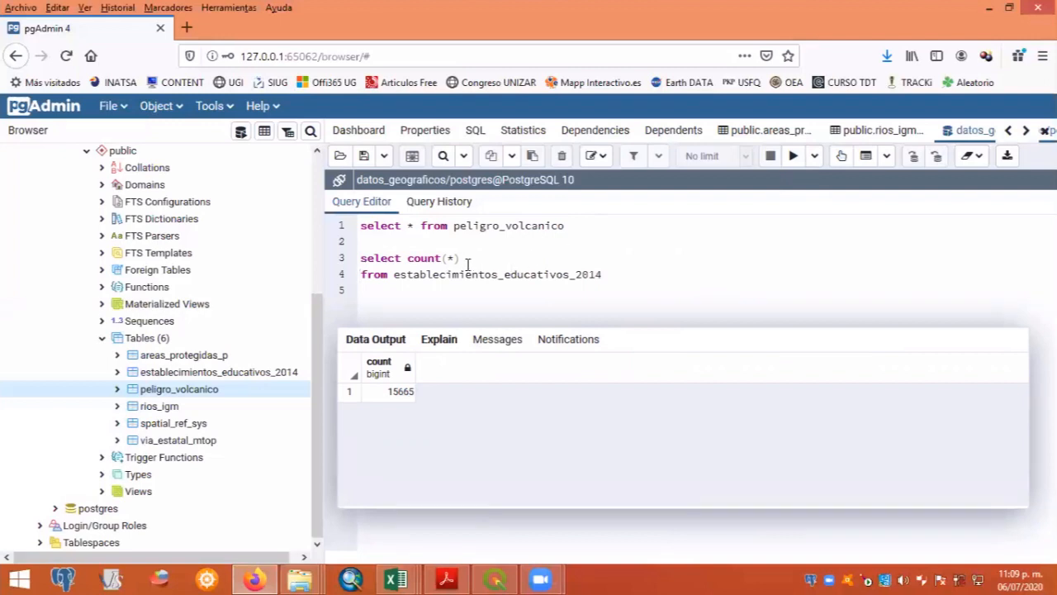
{"action": "left_click", "coordinate": [464, 258]}
{"action": "key", "text": "BackSpace"}
{"action": "key", "text": "BackSpace"}
{"action": "key", "text": "BackSpace"}
{"action": "key", "text": "BackSpace"}
{"action": "key", "text": "BackSpace"}
{"action": "key", "text": "BackSpace"}
{"action": "key", "text": "BackSpace"}
{"action": "key", "text": "BackSpace"}
{"action": "type", "text": "*"}
- Run only the two-line statement selecting everything from establecimientos_educativos_2014
{"action": "left_click", "coordinate": [607, 274], "text": "shift"}
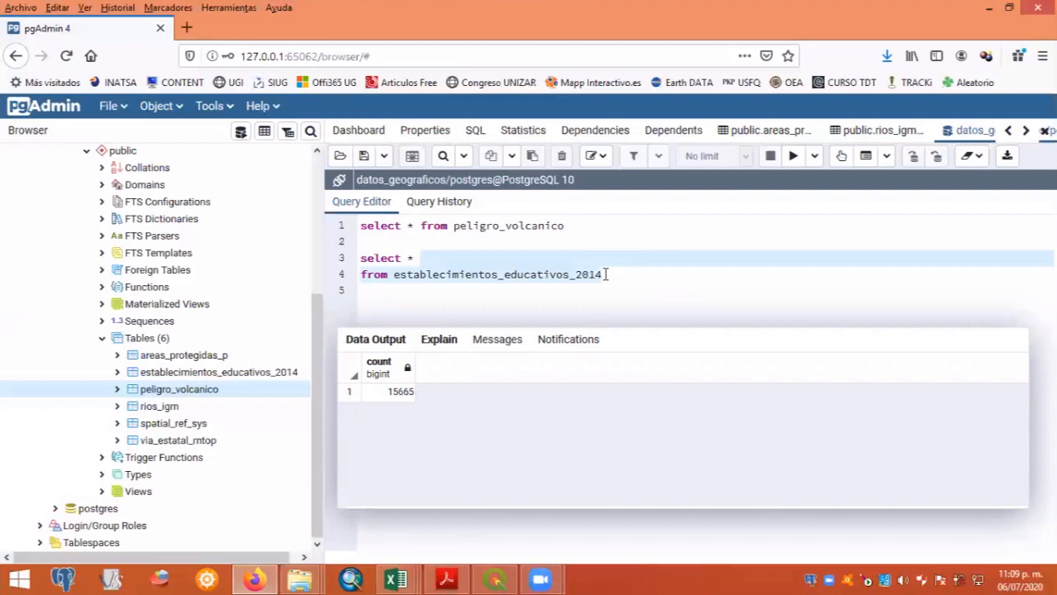
{"action": "key", "text": "shift+Home"}
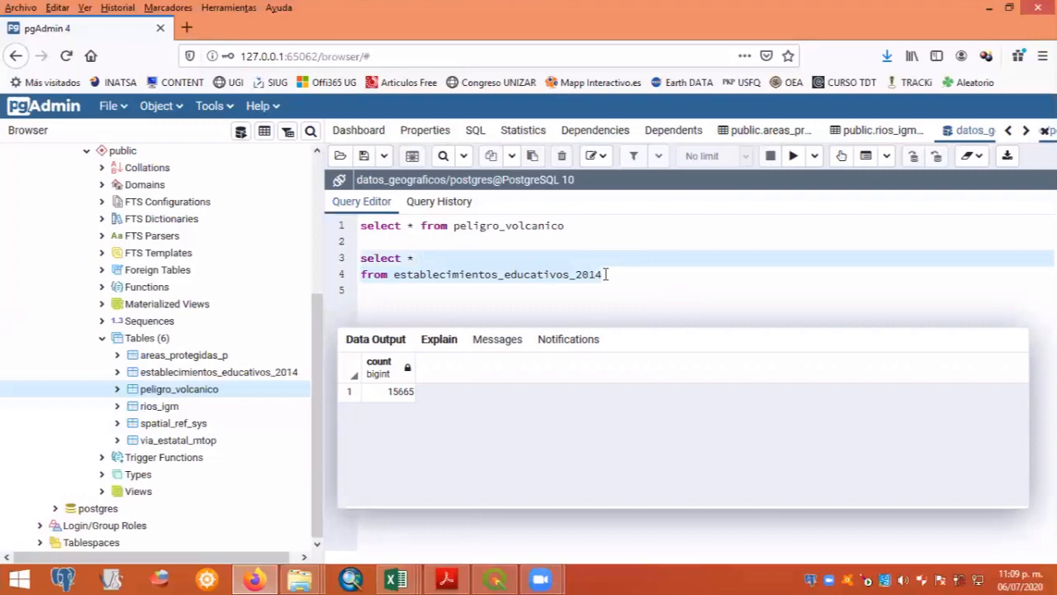
{"action": "left_click", "coordinate": [793, 159]}
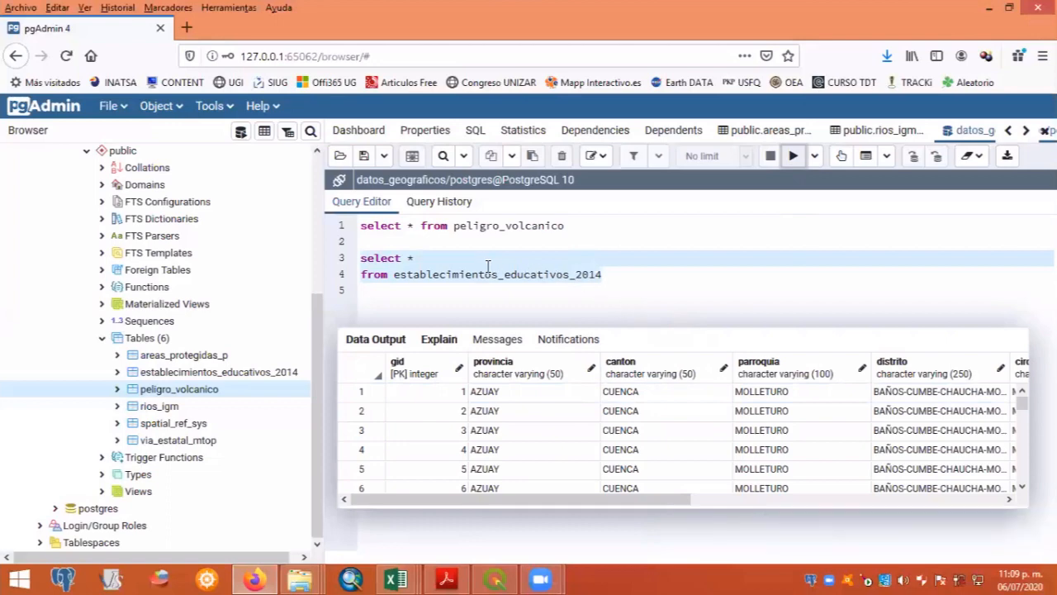
- Add the condition "where provincia='AZUAY'" on a new line below the from clause of the establecimientos_educativos_2014 statement
{"action": "left_click", "coordinate": [499, 260]}
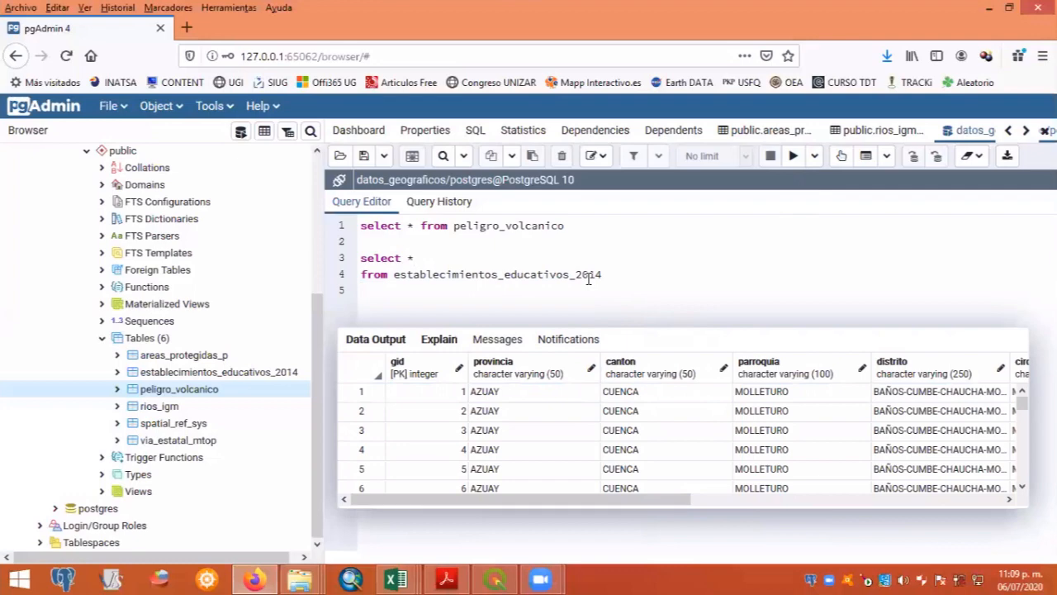
{"action": "key", "text": "Down"}
{"action": "key", "text": "End"}
{"action": "key", "text": "Return"}
{"action": "type", "text": "where provin"}
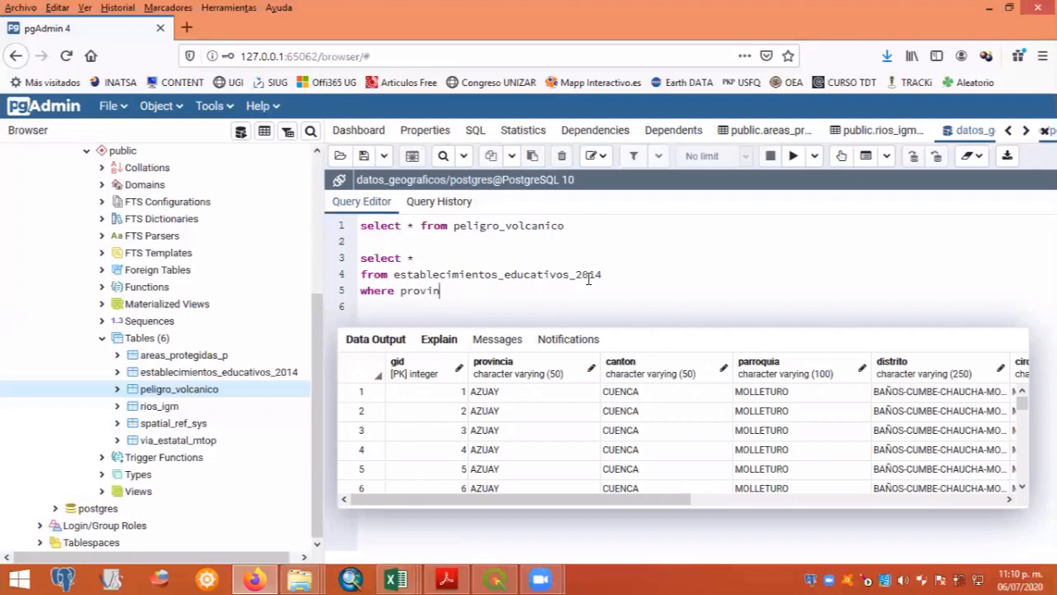
{"action": "type", "text": "cia=''"}
{"action": "type", "text": "AZUAY"}
- Run only the select * statement filtered on provincia='AZUAY'
{"action": "key", "text": "shift+Up"}
{"action": "key", "text": "shift+Up"}
{"action": "key", "text": "shift+Home"}
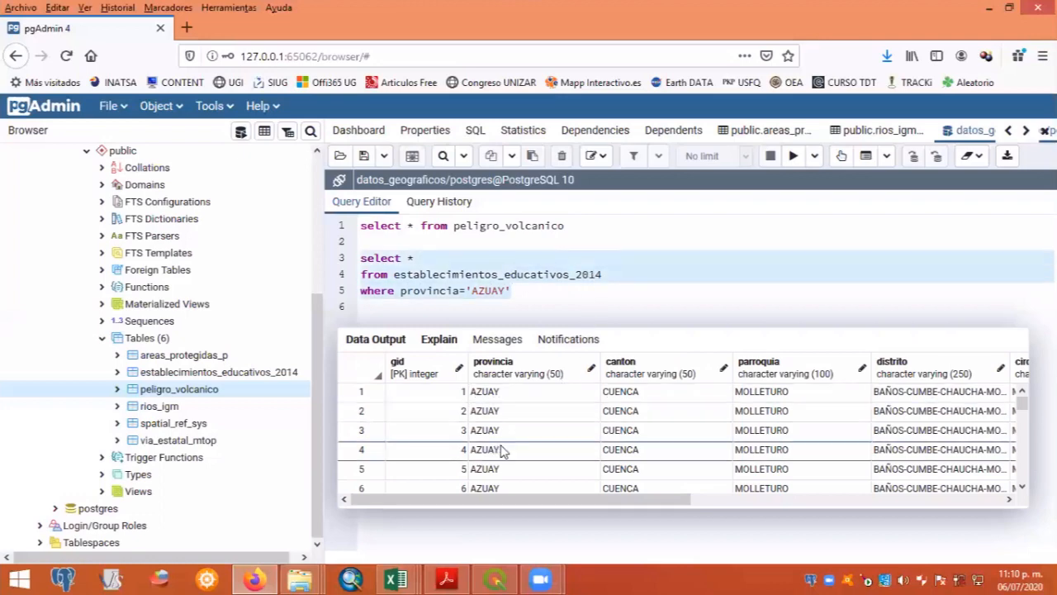
{"action": "left_click", "coordinate": [550, 295]}
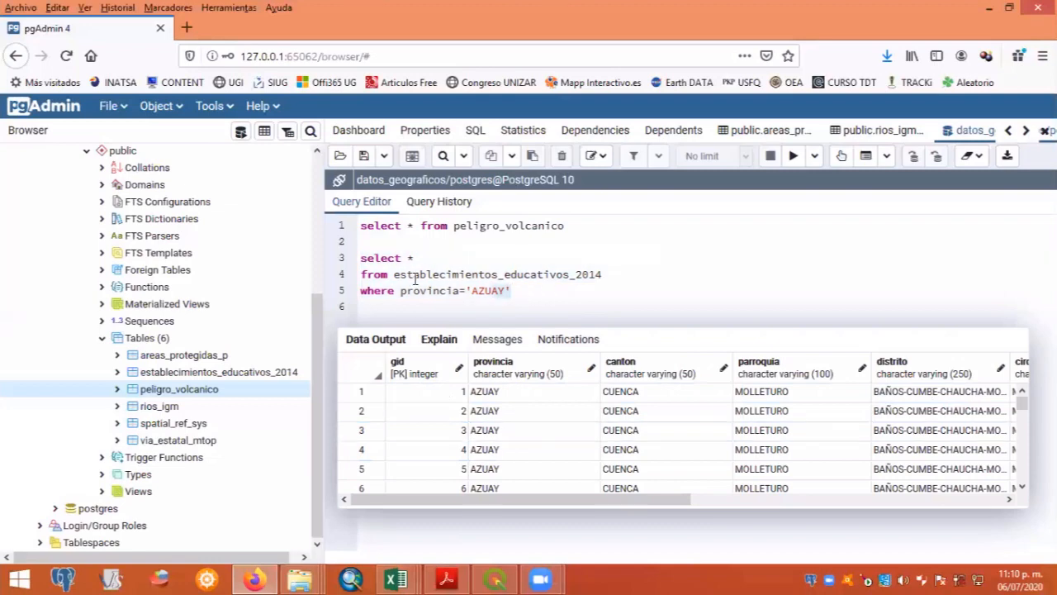
{"action": "left_click", "coordinate": [340, 275]}
{"action": "left_click_drag", "start_coordinate": [339, 270], "coordinate": [344, 264]}
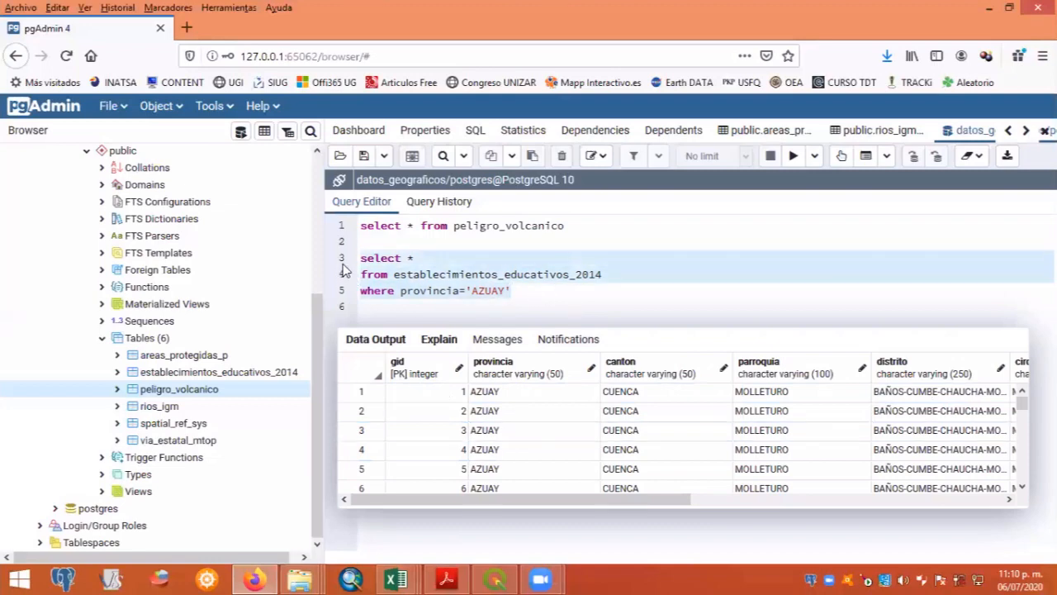
{"action": "left_click", "coordinate": [788, 158]}
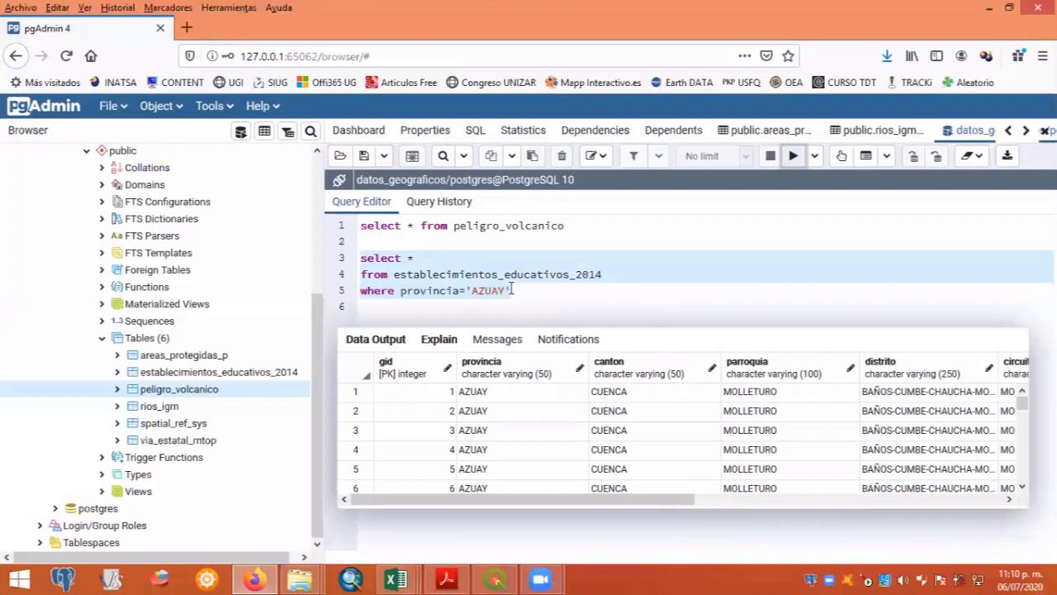
- Replace the * in the AZUAY statement with the columns distrito,nombre
{"action": "left_click", "coordinate": [423, 260]}
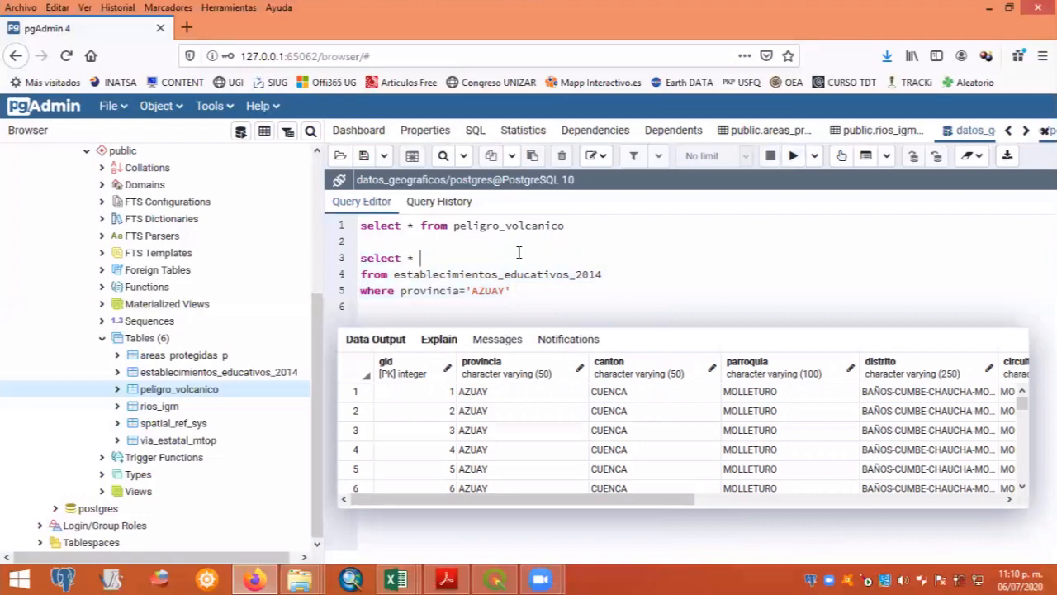
{"action": "key", "text": "BackSpace"}
{"action": "key", "text": "BackSpace"}
{"action": "left_click_drag", "start_coordinate": [665, 499], "coordinate": [969, 493]}
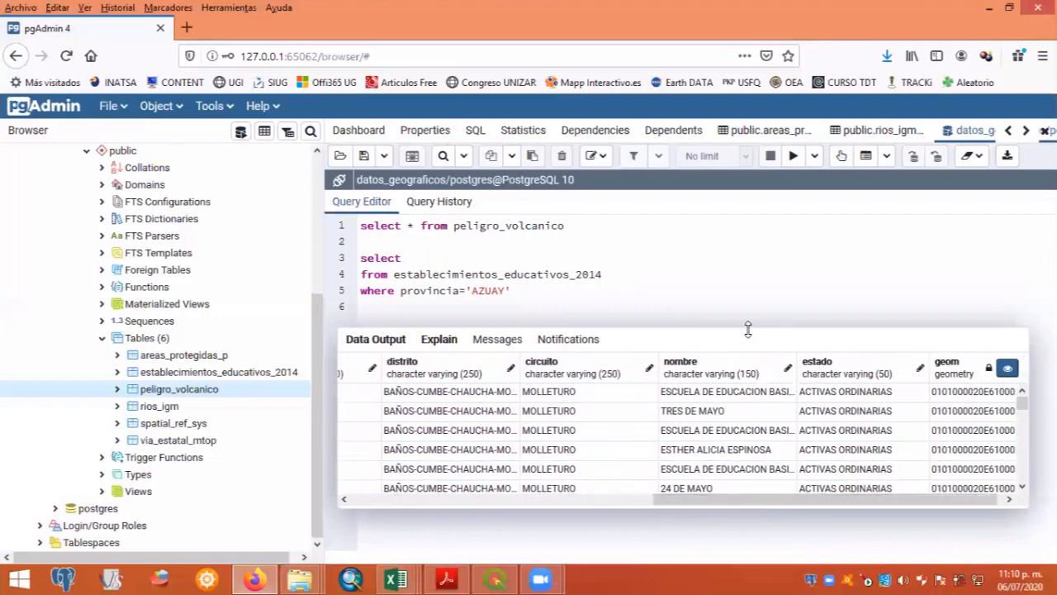
{"action": "left_click", "coordinate": [417, 258]}
{"action": "type", "text": "distrito,nombre"}
- Run only the statement selecting distrito and nombre from establecimientos_educativos_2014 where provincia='AZUAY'
{"action": "left_click", "coordinate": [526, 288]}
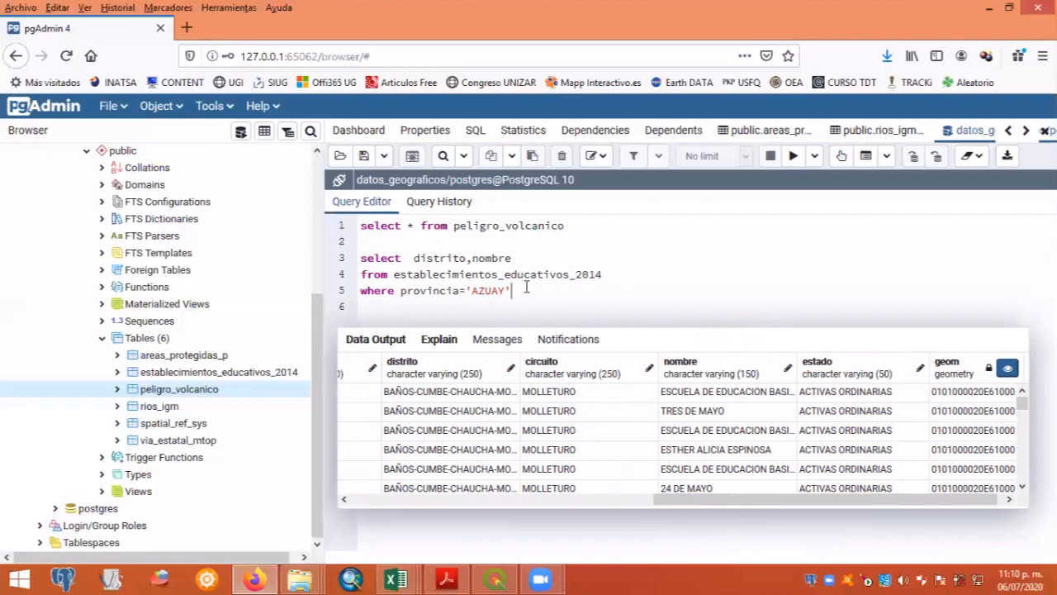
{"action": "key", "text": "shift+Up"}
{"action": "key", "text": "shift+Up"}
{"action": "key", "text": "shift+Home"}
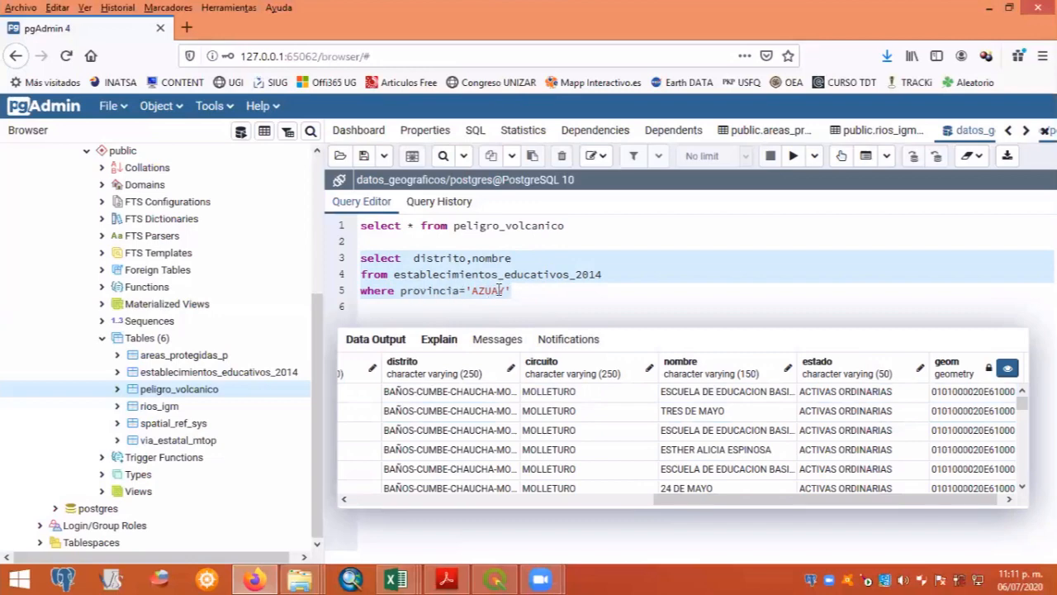
{"action": "left_click", "coordinate": [796, 156]}
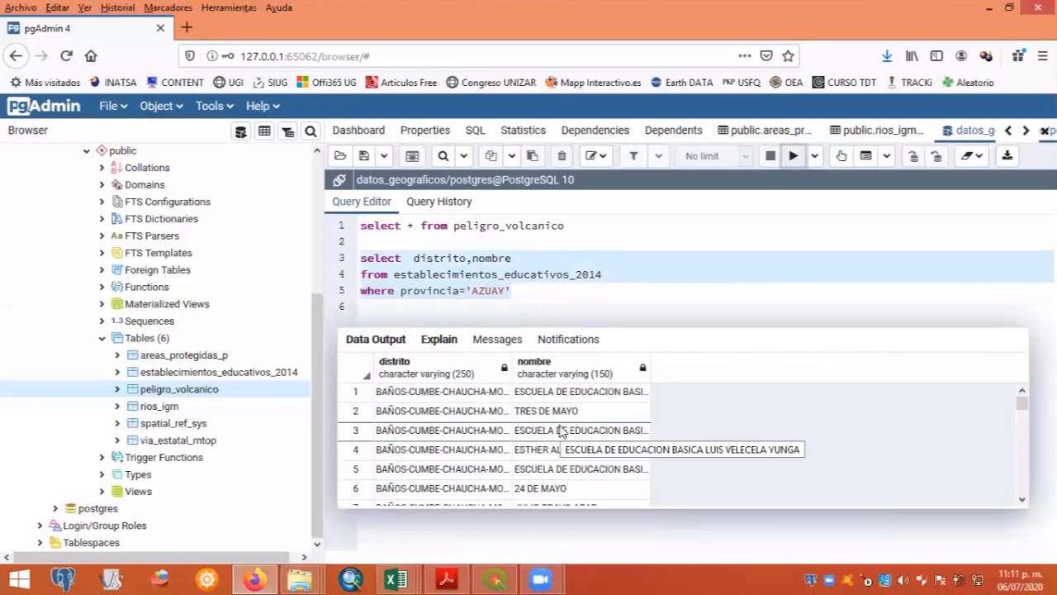
- Add "order by nombre" on a new line below the where clause of the AZUAY statement
{"action": "left_click", "coordinate": [525, 291]}
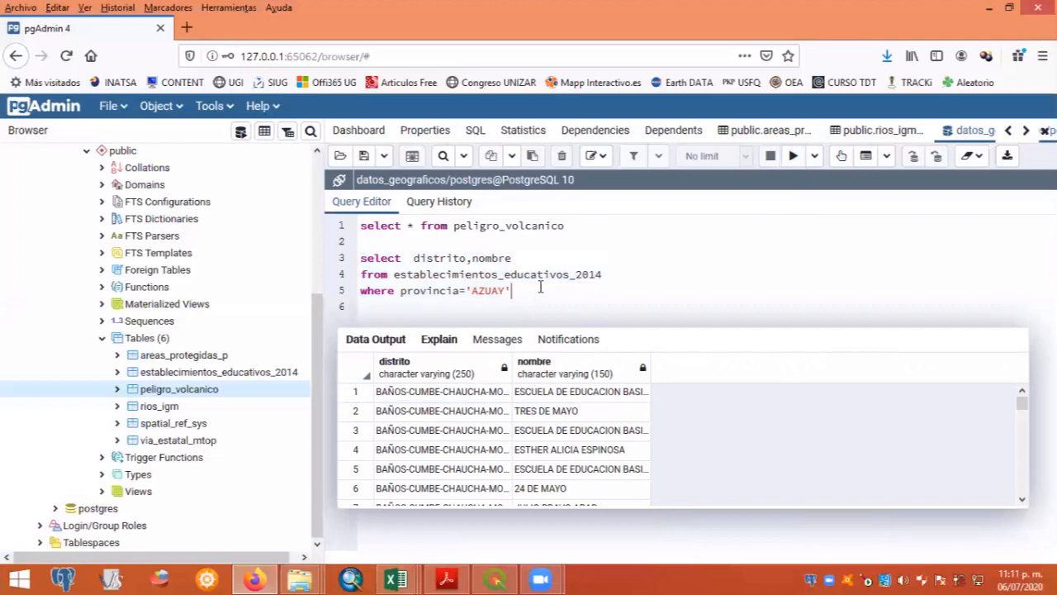
{"action": "key", "text": "Return"}
{"action": "type", "text": "order by nombre"}
- Run only the distrito,nombre statement for AZUAY including its order by nombre clause
{"action": "key", "text": "shift+Up"}
{"action": "key", "text": "shift+Up"}
{"action": "key", "text": "shift+Up"}
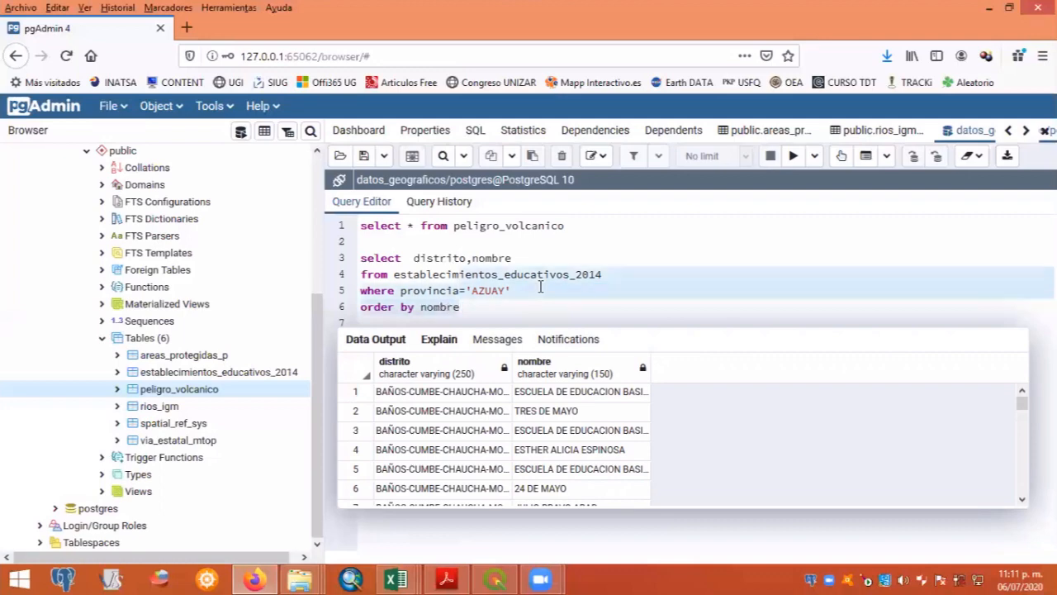
{"action": "key", "text": "shift+Home"}
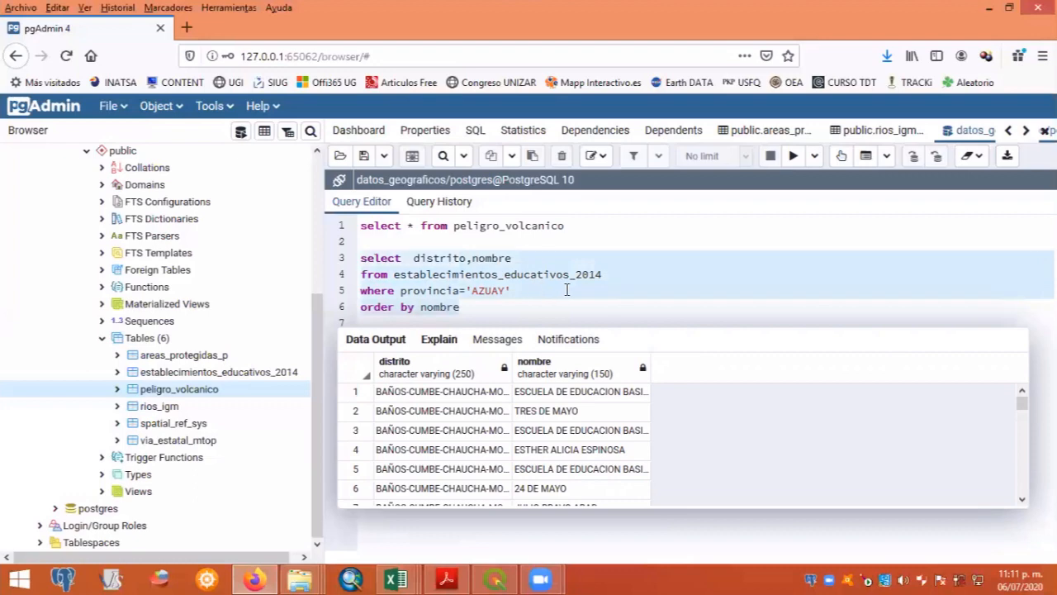
{"action": "left_click", "coordinate": [795, 158]}
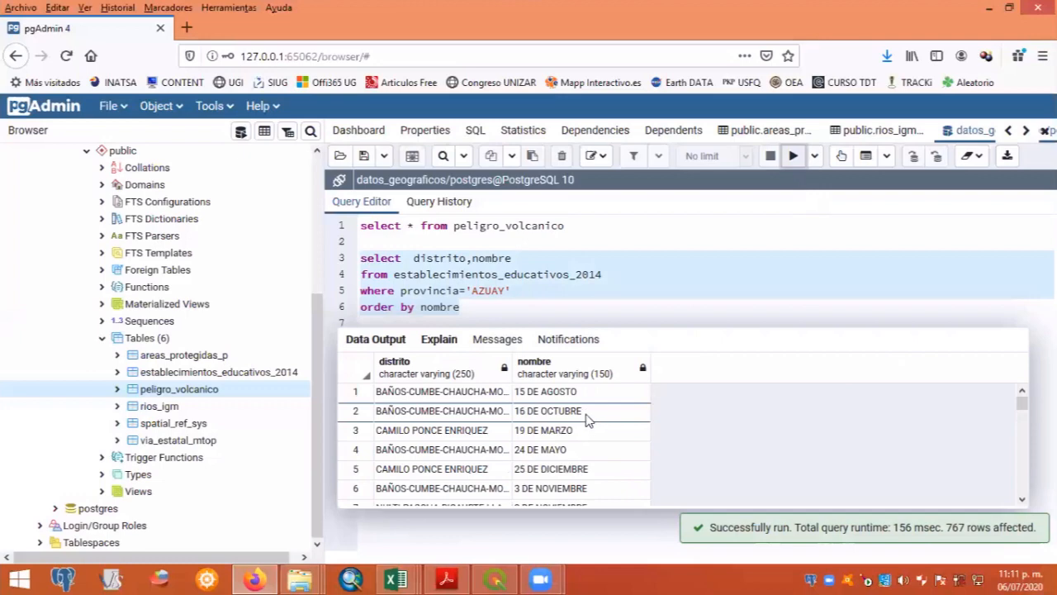
- Look through the returned AZUAY rows to examine the ordering of the nombre column, and go back to the first row
{"action": "scroll", "coordinate": [578, 459], "scroll_direction": "down", "scroll_amount": 3}
{"action": "scroll", "coordinate": [578, 459], "scroll_direction": "down", "scroll_amount": 3}
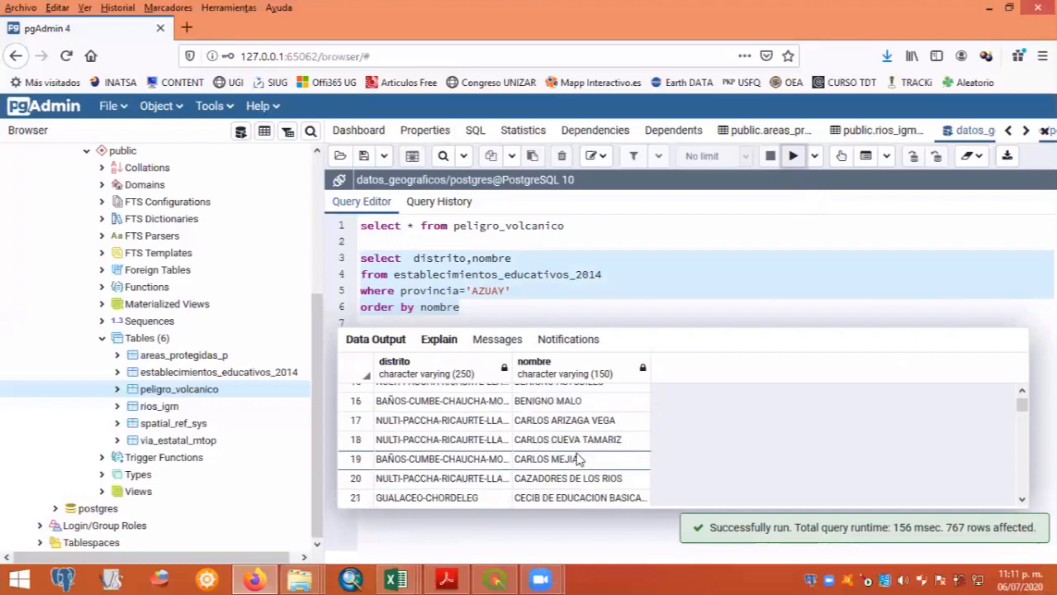
{"action": "scroll", "coordinate": [578, 456], "scroll_direction": "up", "scroll_amount": 4}
{"action": "scroll", "coordinate": [579, 454], "scroll_direction": "down", "scroll_amount": 7}
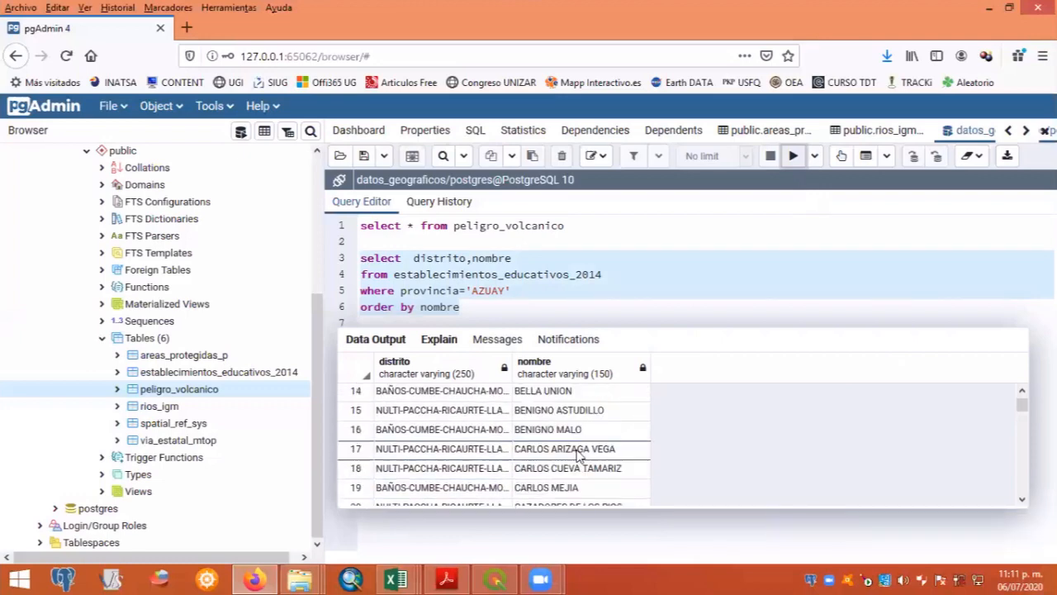
{"action": "scroll", "coordinate": [578, 454], "scroll_direction": "down", "scroll_amount": 4}
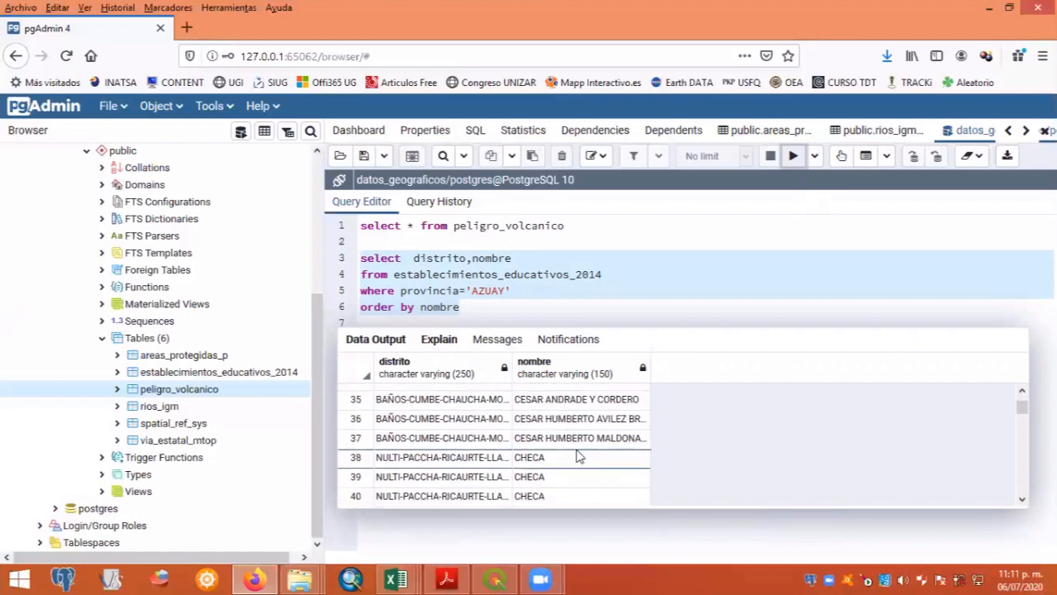
{"action": "left_click", "coordinate": [473, 307]}
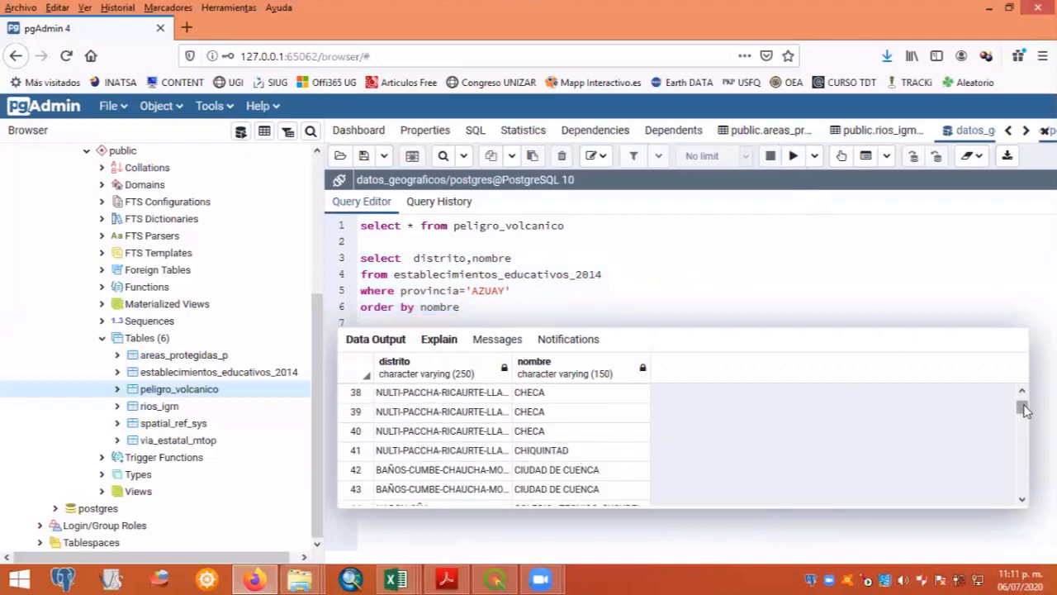
{"action": "left_click_drag", "start_coordinate": [1022, 406], "coordinate": [1021, 400]}
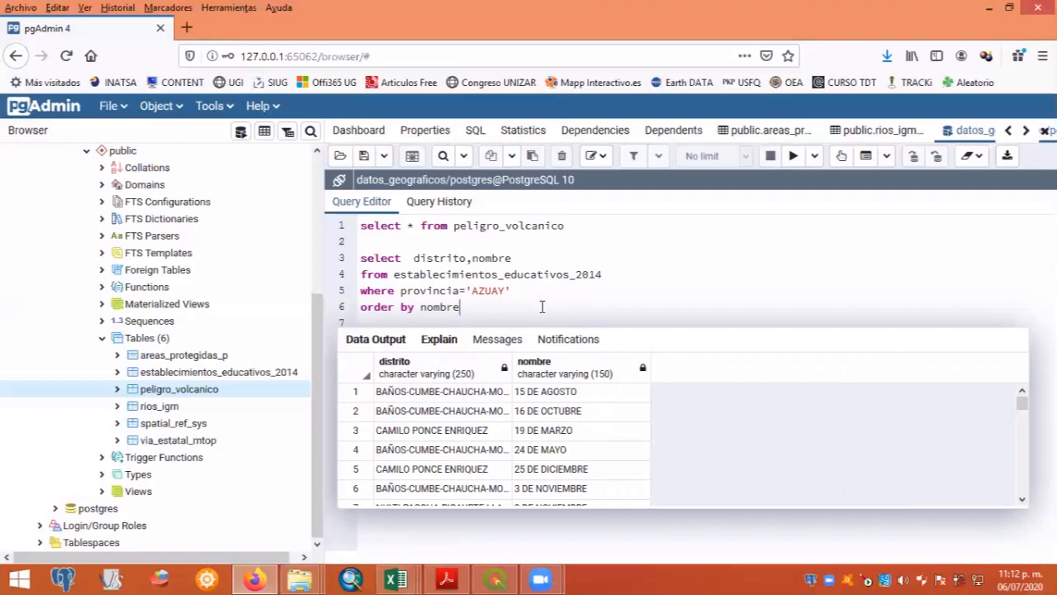
{"action": "key", "text": "Up"}
{"action": "key", "text": "Up"}
{"action": "key", "text": "Up"}
{"action": "key", "text": "Down"}
{"action": "key", "text": "Down"}
{"action": "key", "text": "shift+Home"}
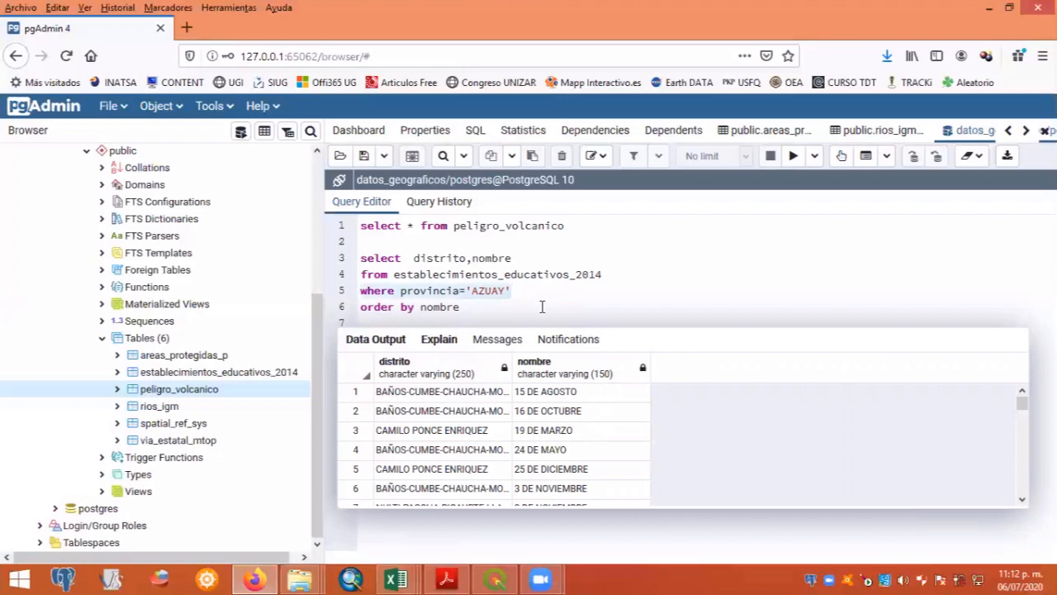
{"action": "key", "text": "End"}
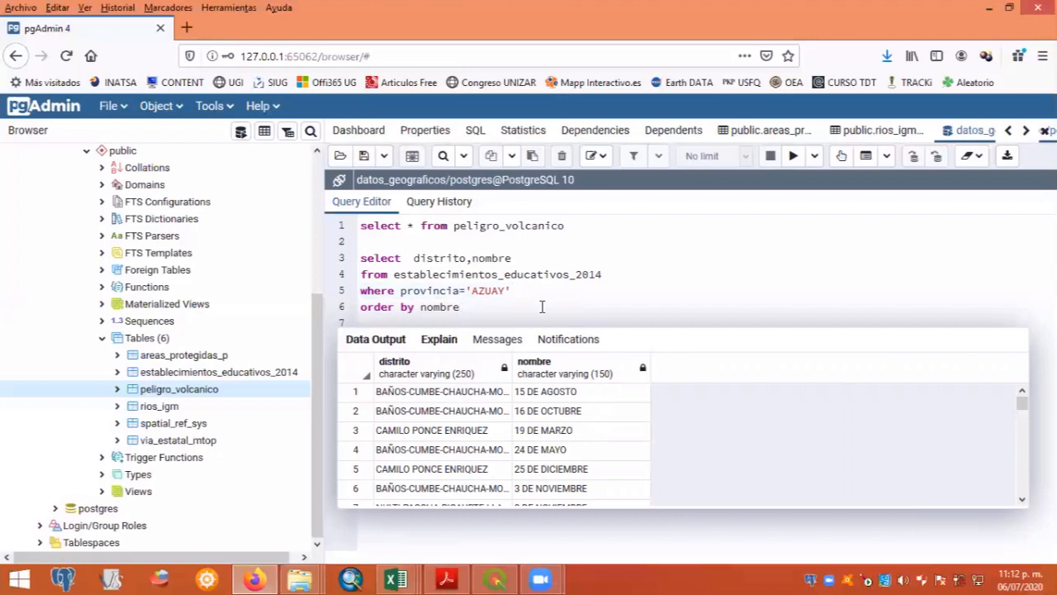
{"action": "key", "text": "shift+Home"}
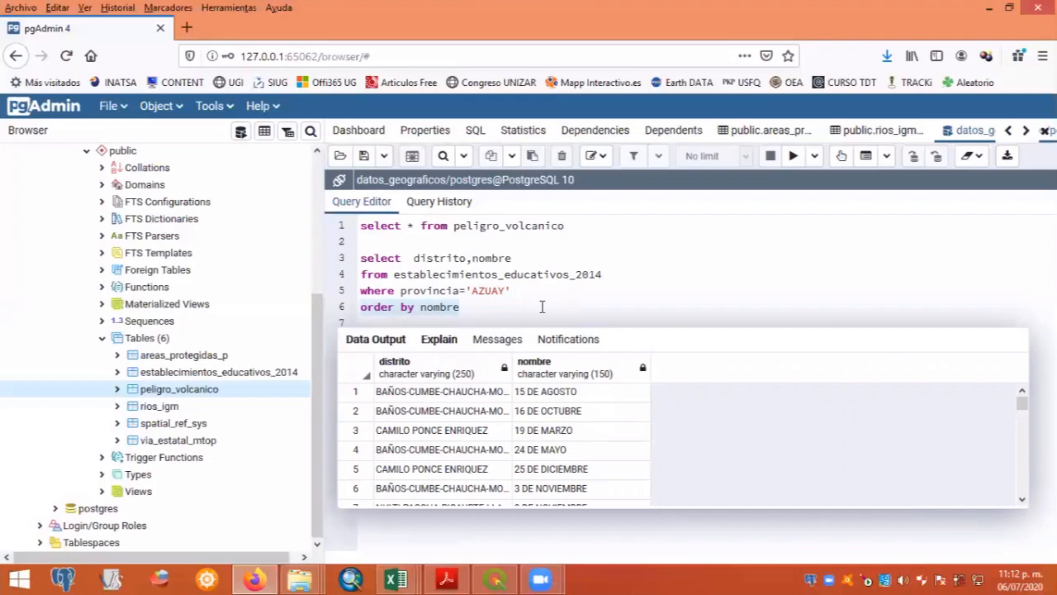